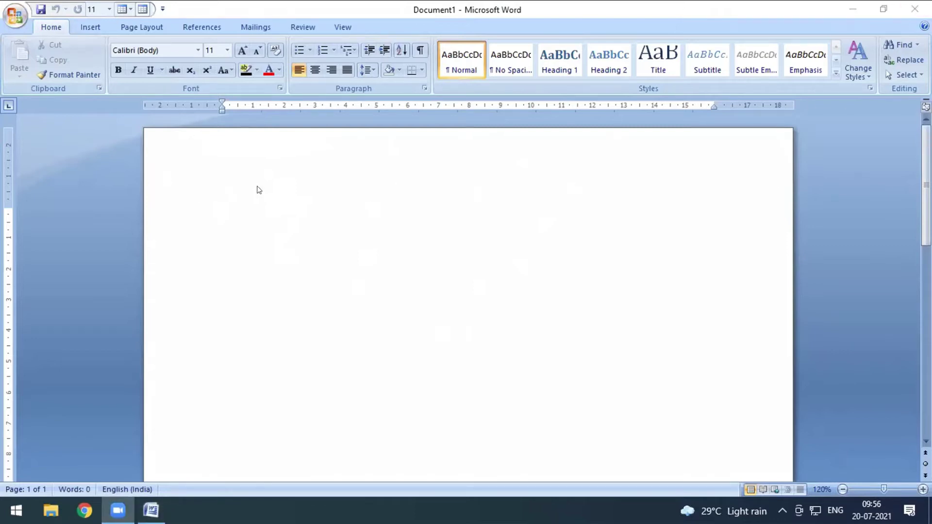
Fill the blank document with sample paragraphs using the =rand() function
{"action": "left_click", "coordinate": [306, 181]}
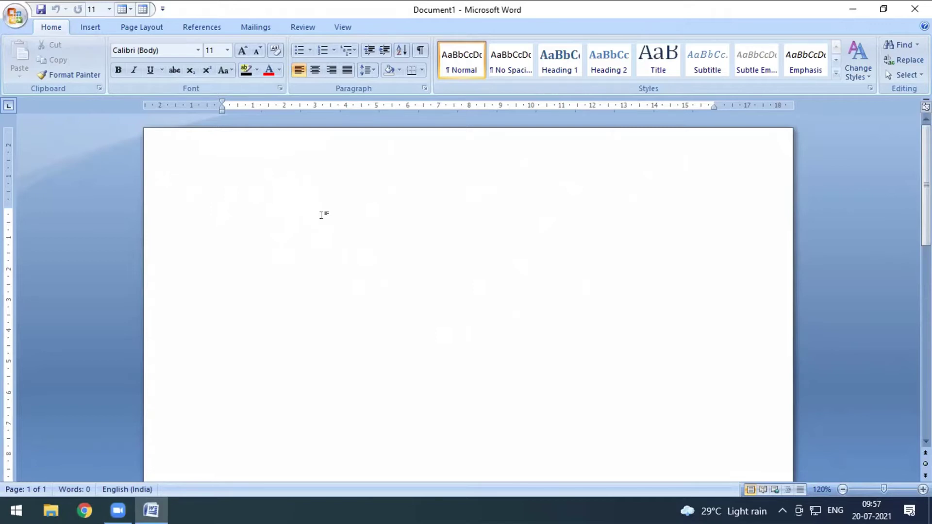
{"action": "type", "text": "=rand()"}
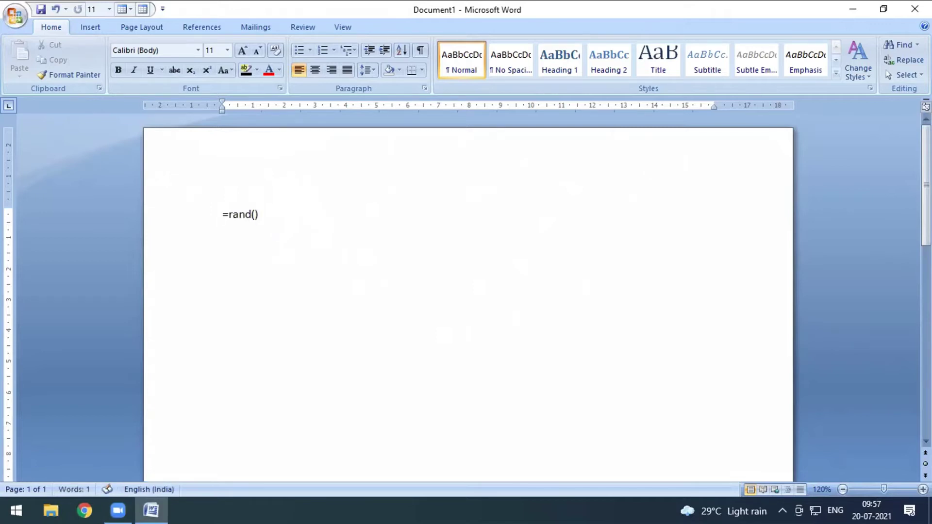
{"action": "key", "text": "Return"}
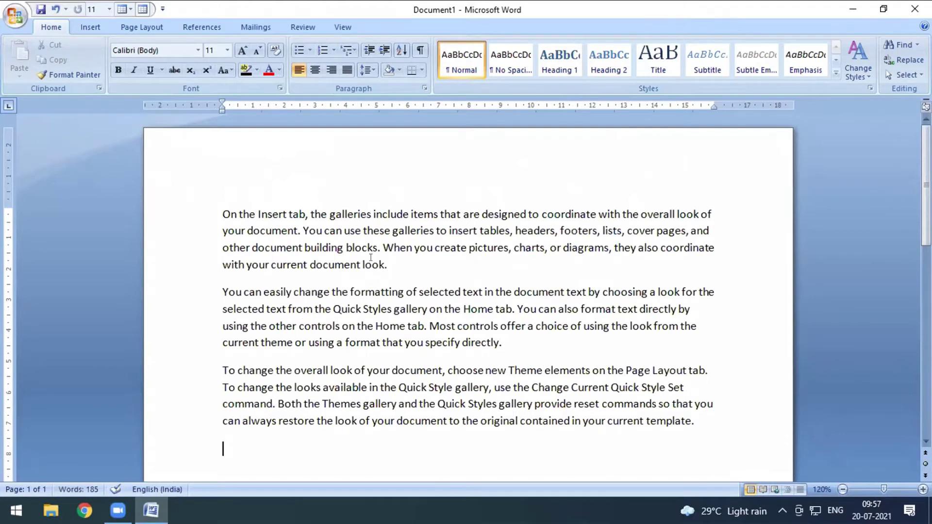
Make the entire first paragraph bold
{"action": "left_click_drag", "start_coordinate": [222, 214], "coordinate": [395, 272]}
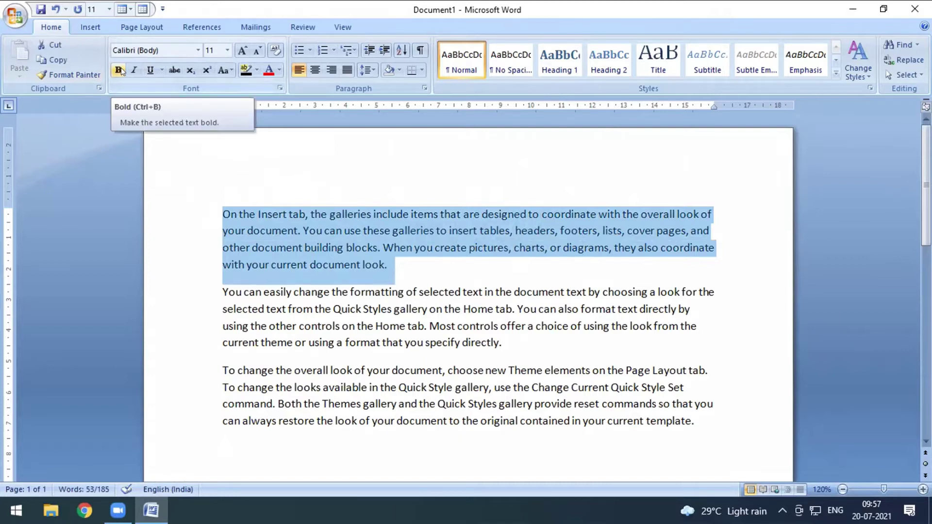
{"action": "left_click", "coordinate": [121, 70]}
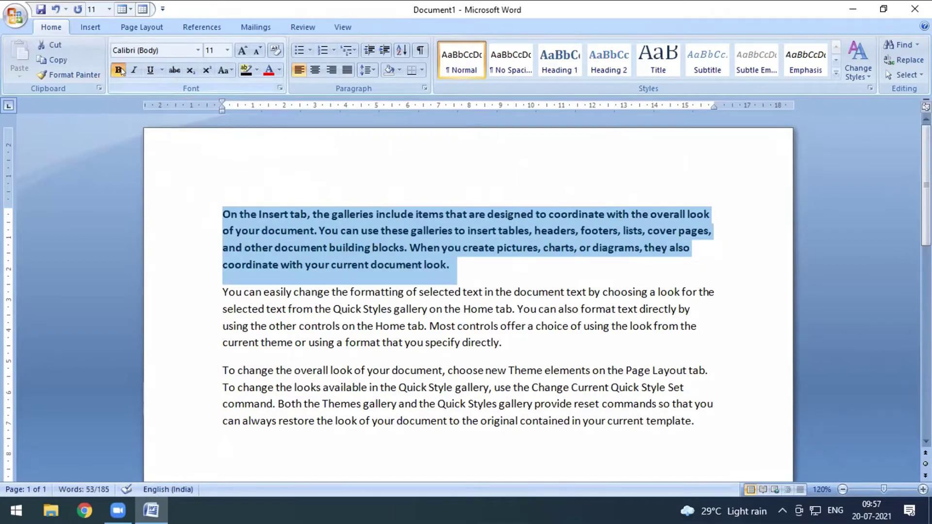
{"action": "left_click", "coordinate": [440, 215]}
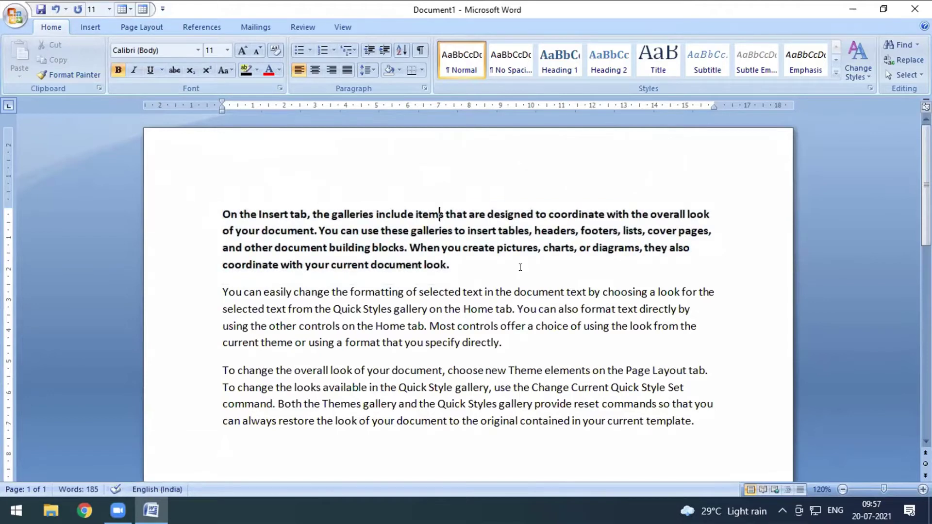
Launch Notepad from the Windows Run dialog and write the line "Bold = CTRL + B"
{"action": "key", "text": "super+r"}
{"action": "type", "text": "notepad"}
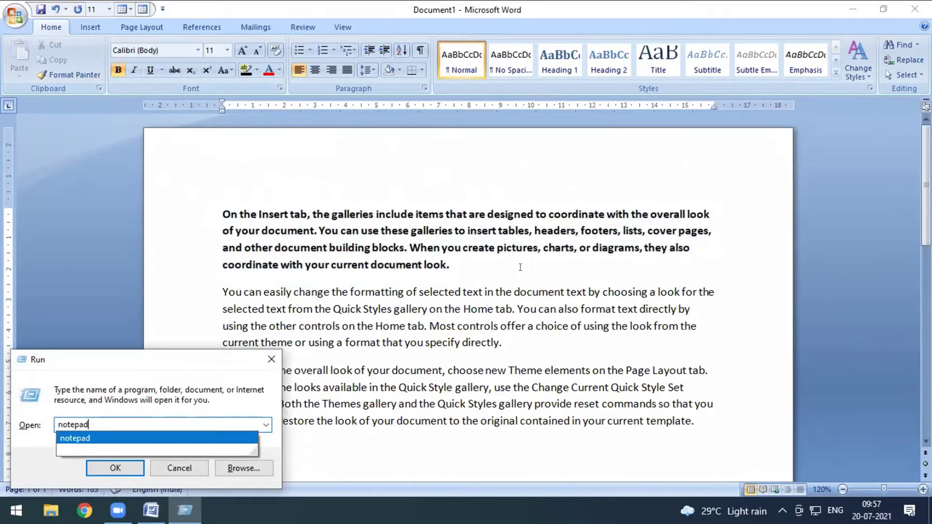
{"action": "key", "text": "Return"}
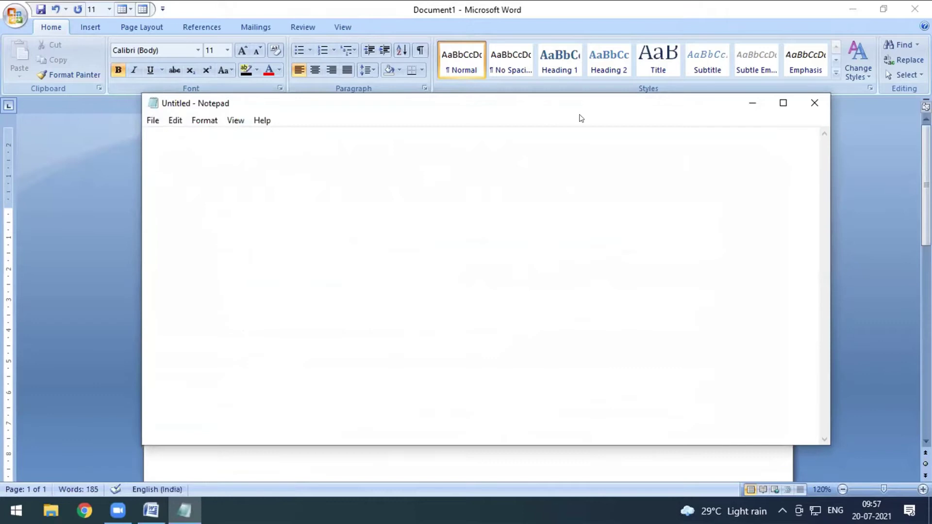
{"action": "type", "text": "Bold"}
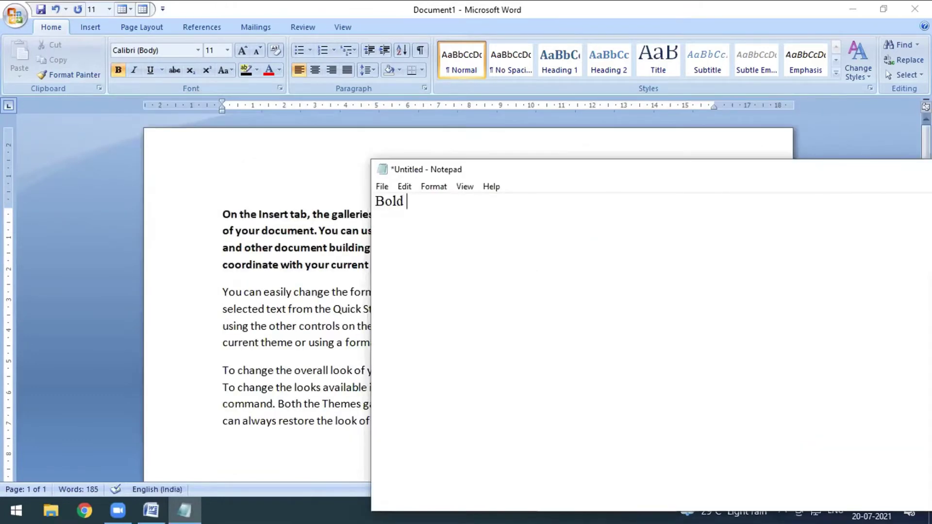
{"action": "type", "text": " = CTRL +"}
Switch back to Word and italicize the entire first paragraph
{"action": "left_click", "coordinate": [234, 212]}
{"action": "left_click", "coordinate": [440, 214]}
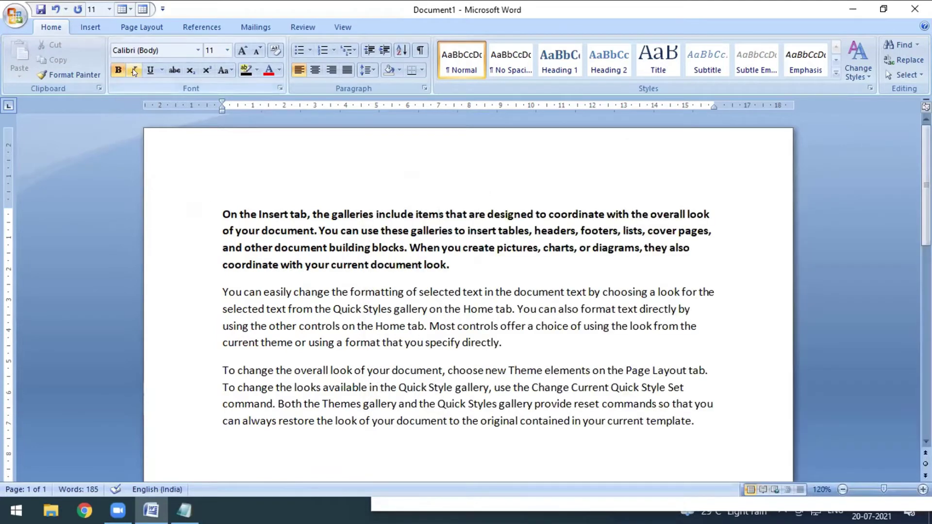
{"action": "left_click_drag", "start_coordinate": [222, 214], "coordinate": [457, 274]}
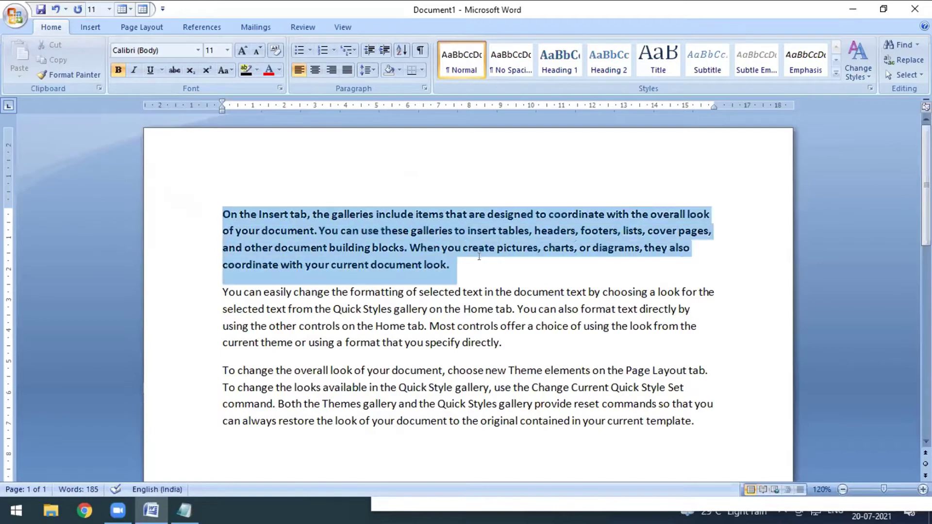
{"action": "left_click", "coordinate": [133, 71]}
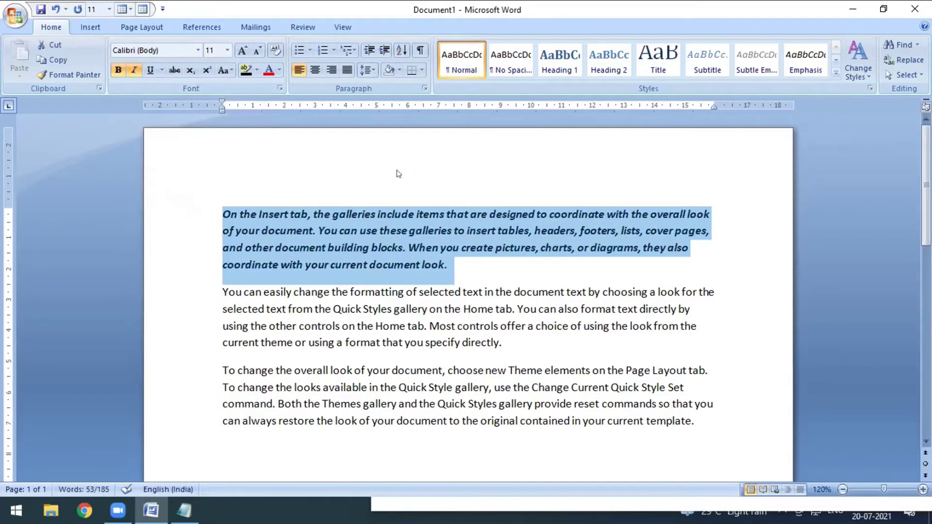
Switch to Notepad and add the line "Italics = CTRL +I" to the shortcut notes
{"action": "key", "text": "alt+Tab"}
{"action": "type", "text": "Italics = CTRL +I"}
{"action": "key", "text": "Return"}
Return to Word and underline the first paragraph's last sentence, starting at "When you create pictures"
{"action": "key", "text": "alt+Tab"}
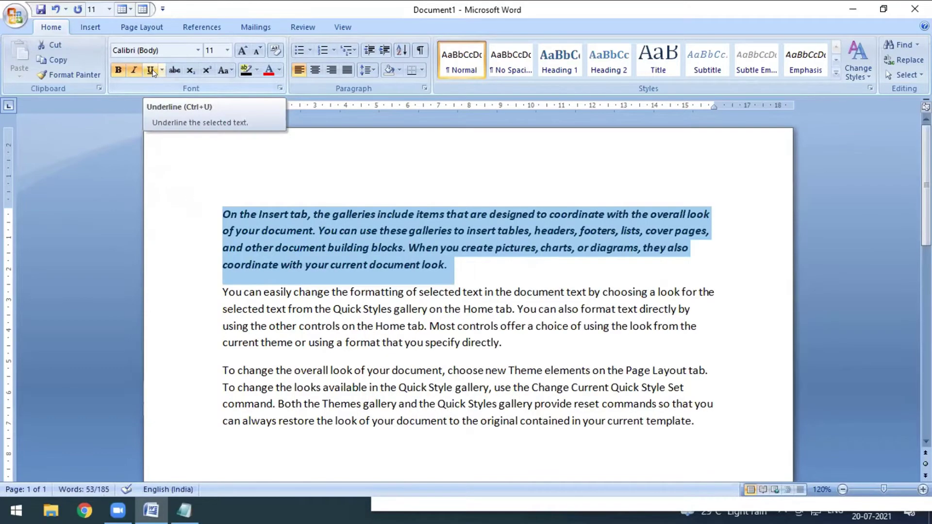
{"action": "left_click_drag", "start_coordinate": [406, 248], "coordinate": [462, 266]}
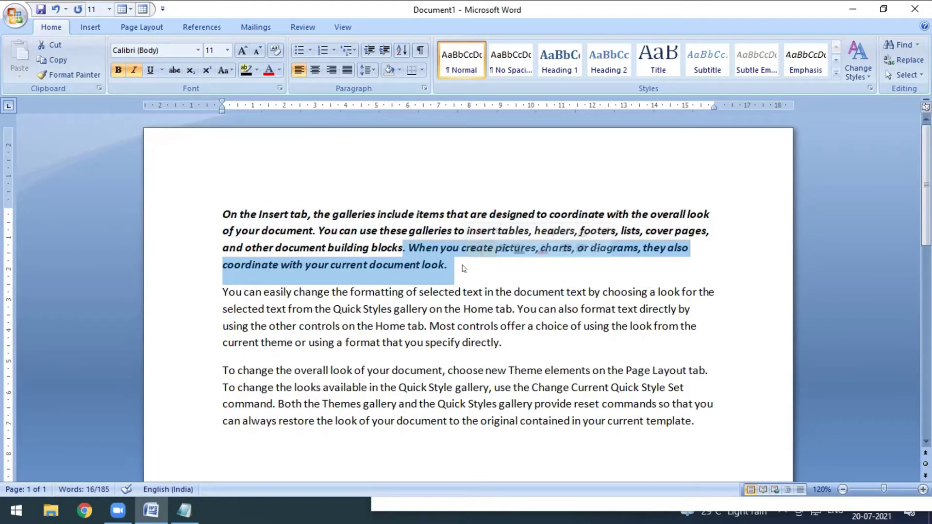
{"action": "left_click", "coordinate": [146, 68]}
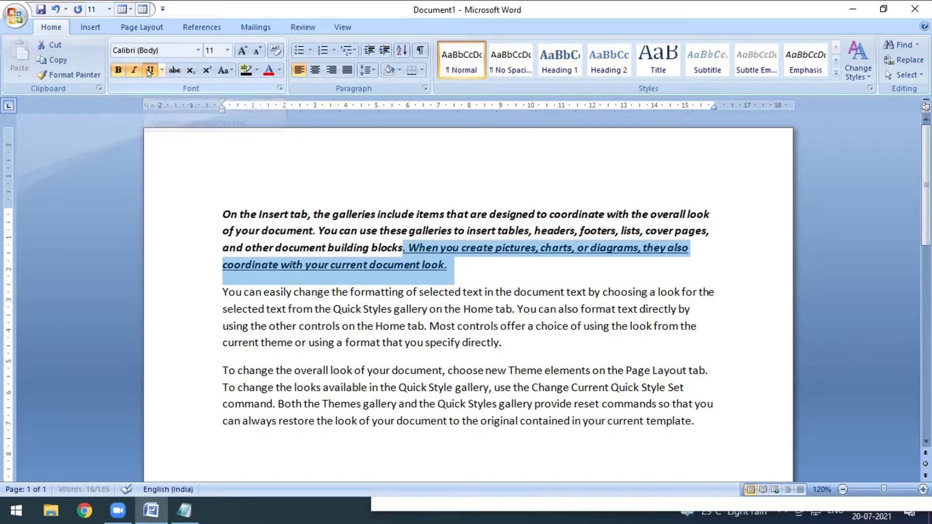
{"action": "left_click", "coordinate": [507, 248]}
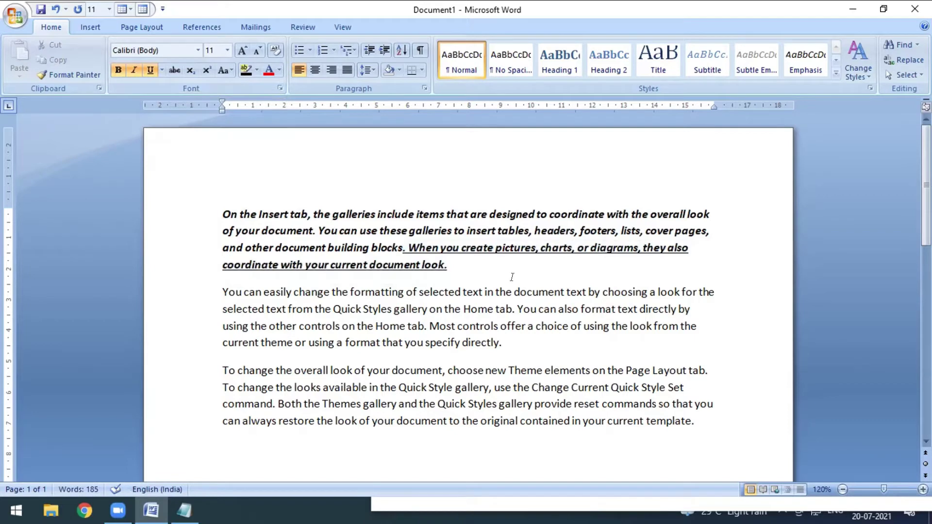
Switch to Notepad and add the line "Underline = CTRL +U" to the shortcut notes
{"action": "key", "text": "alt+Tab"}
{"action": "type", "text": "Underline "}
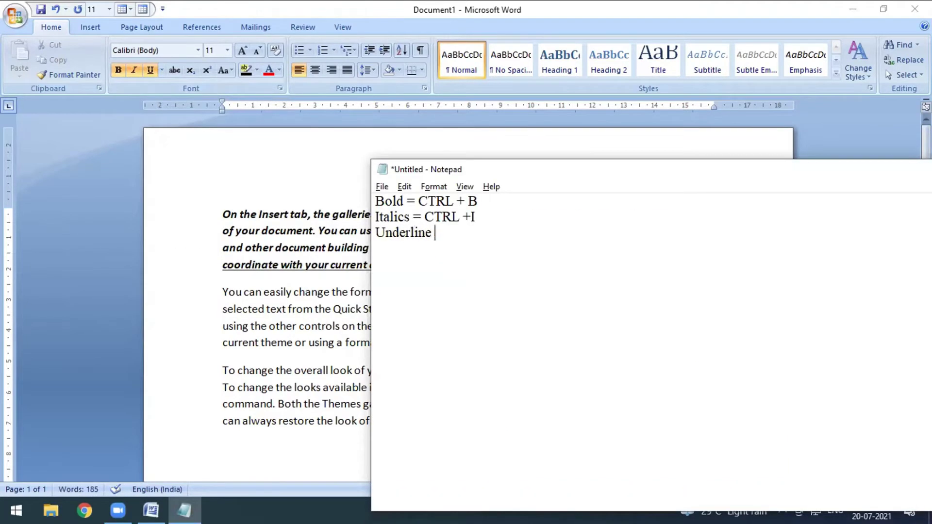
{"action": "type", "text": "= CTRL +U"}
{"action": "key", "text": "Return"}
Return to Word and change the font of the first sentence, "On the Insert tab" through "document", to Wide Latin
{"action": "key", "text": "alt+Tab"}
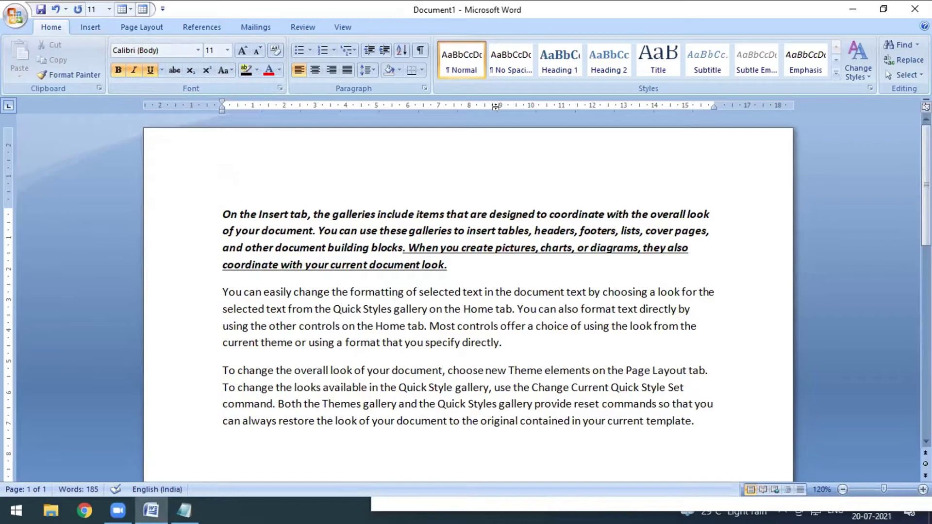
{"action": "left_click_drag", "start_coordinate": [223, 213], "coordinate": [311, 227]}
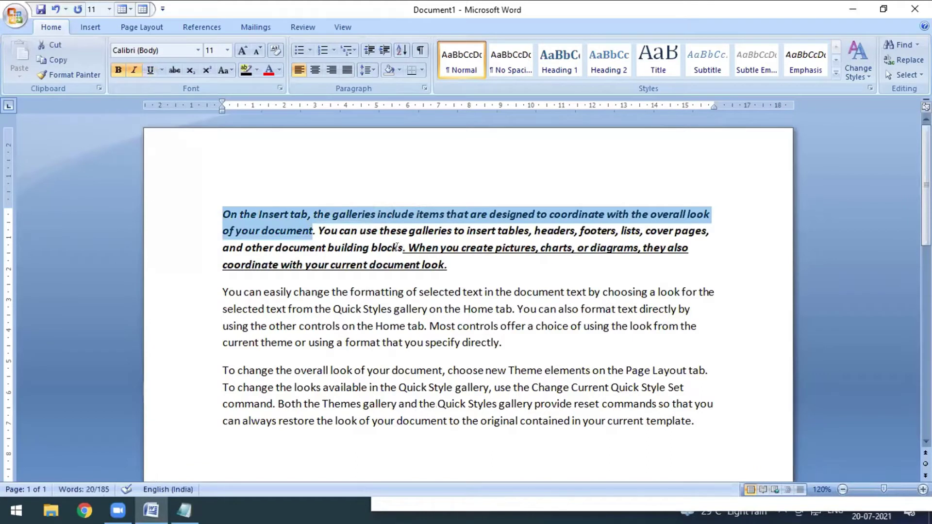
{"action": "left_click", "coordinate": [198, 50]}
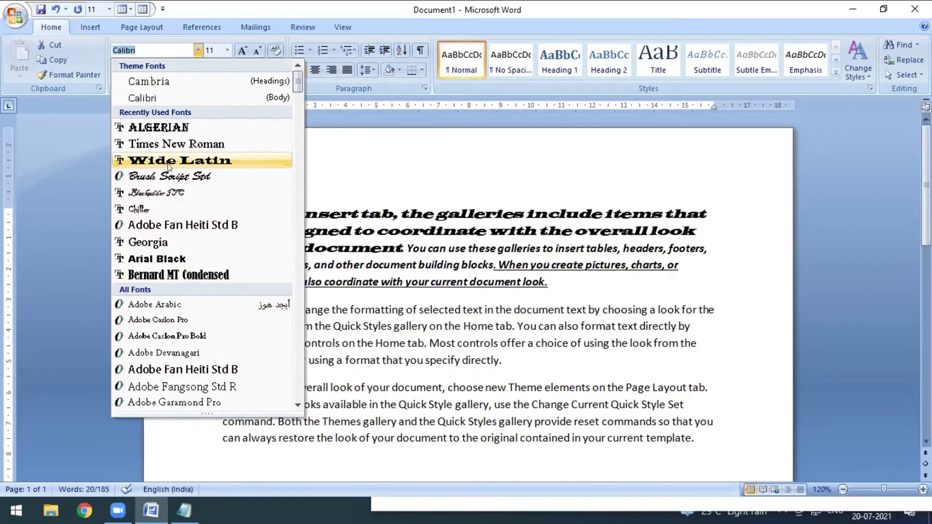
{"action": "left_click", "coordinate": [169, 161]}
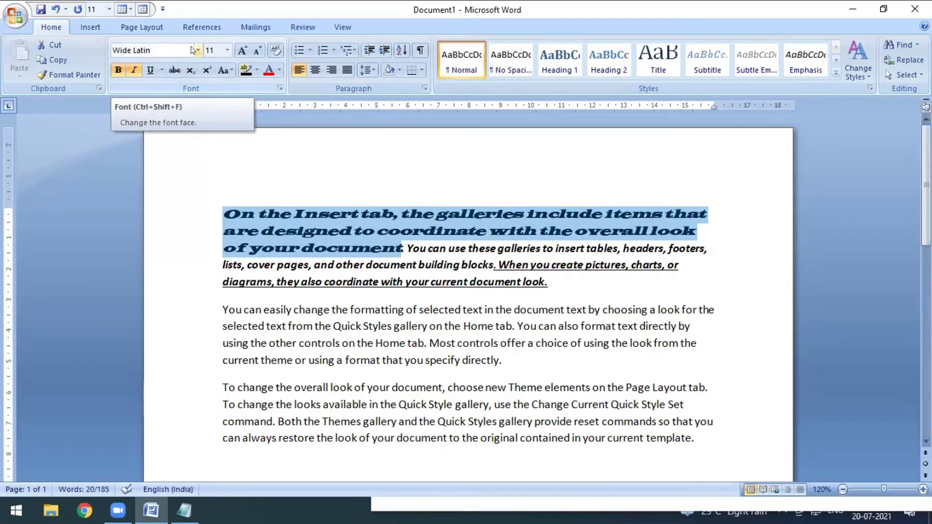
Switch to Notepad and add the line "Font face = CTRL +SHIFT + F" to the shortcut notes
{"action": "left_click", "coordinate": [618, 371]}
{"action": "key", "text": "alt+Tab"}
{"action": "type", "text": "Fo"}
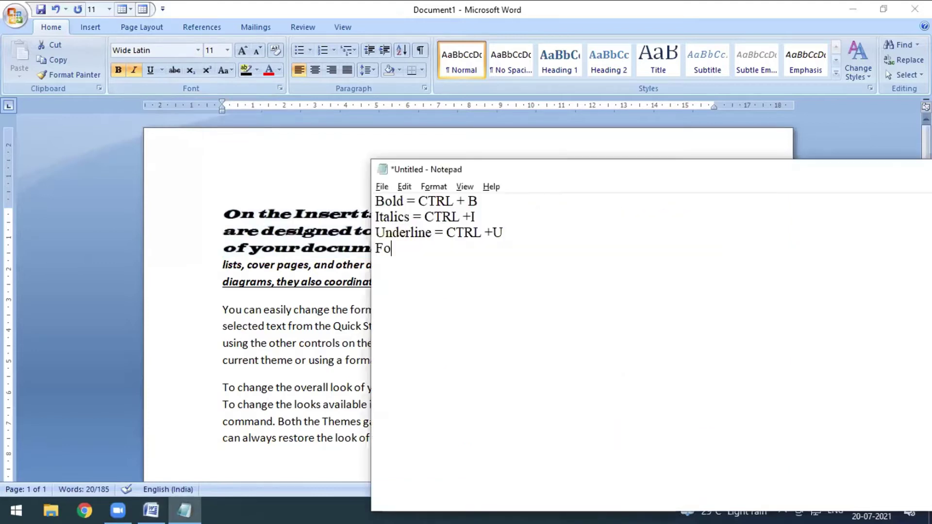
{"action": "type", "text": "nt face = CTRL +"}
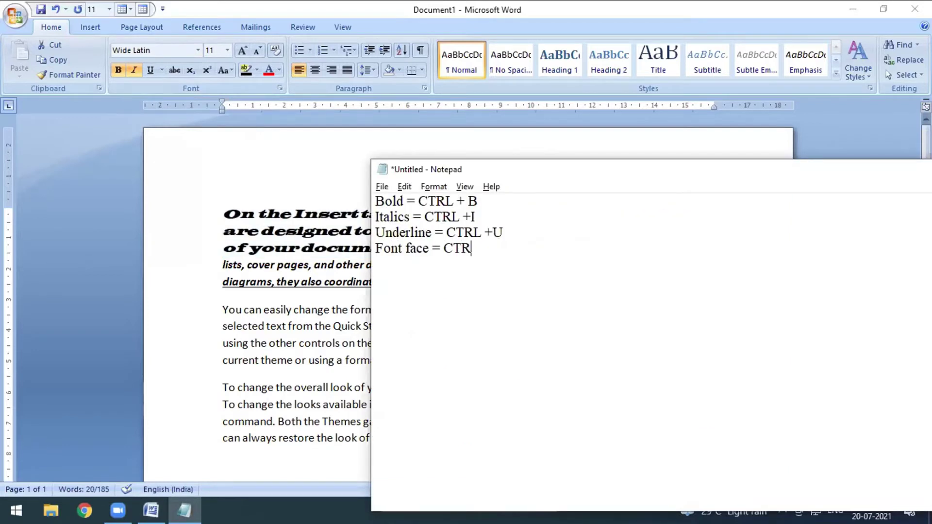
{"action": "type", "text": "SHI"}
{"action": "type", "text": "FT"}
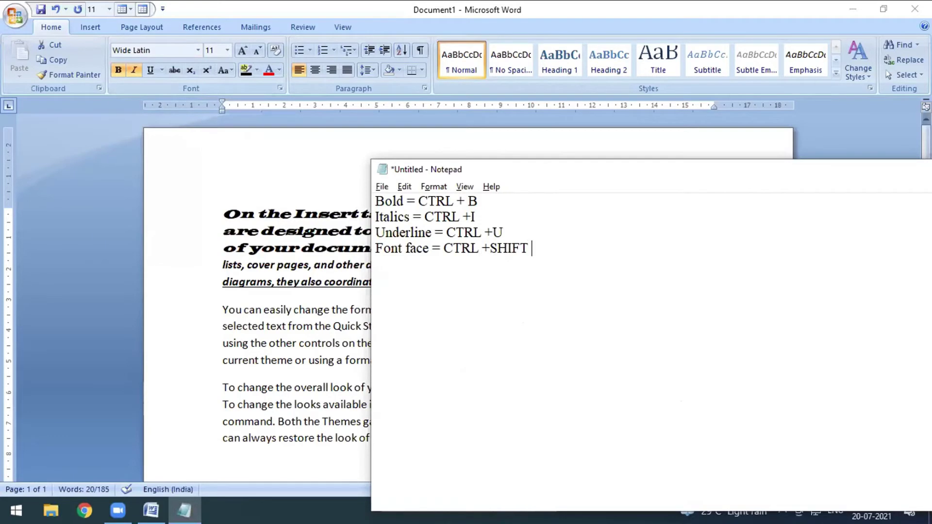
{"action": "type", "text": "+"}
{"action": "type", "text": " F"}
Return to Word, bring up the Font dialog for the selected first sentence, and dismiss it
{"action": "key", "text": "alt+Tab"}
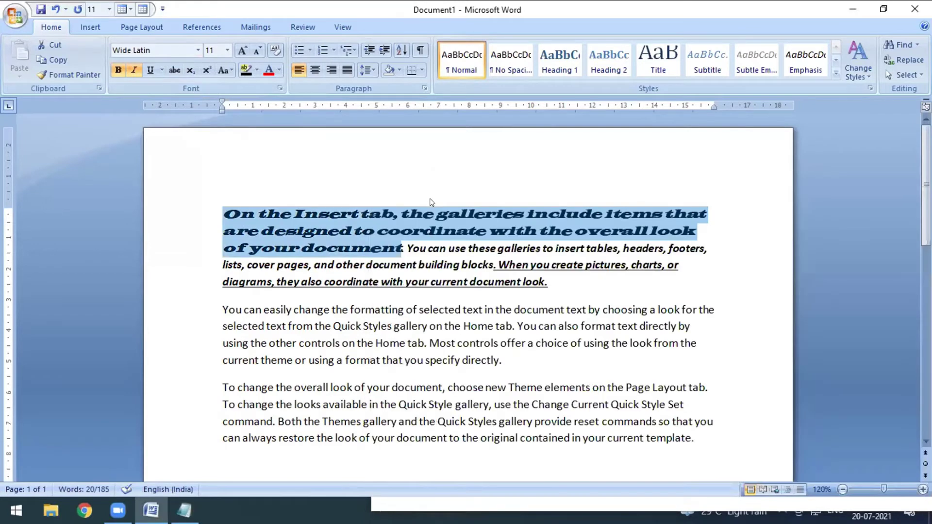
{"action": "key", "text": "ctrl+shift+f"}
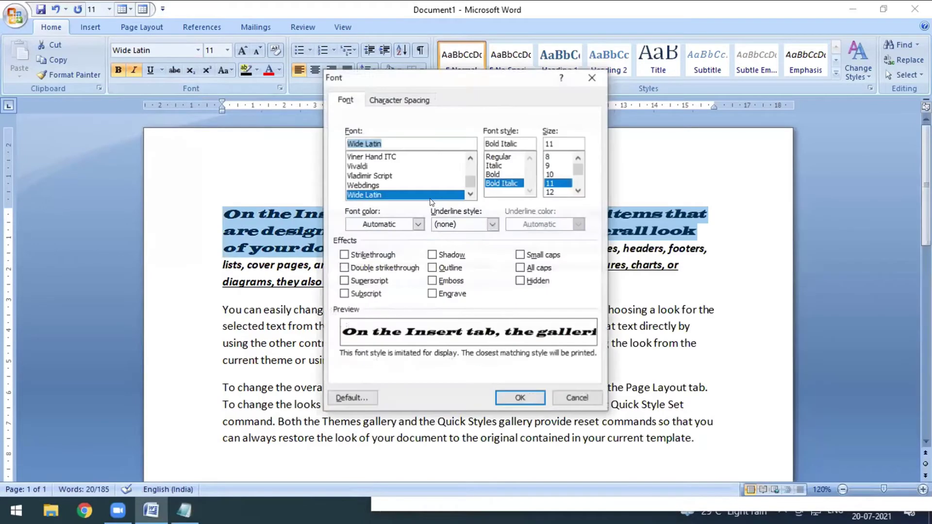
{"action": "left_click", "coordinate": [592, 77]}
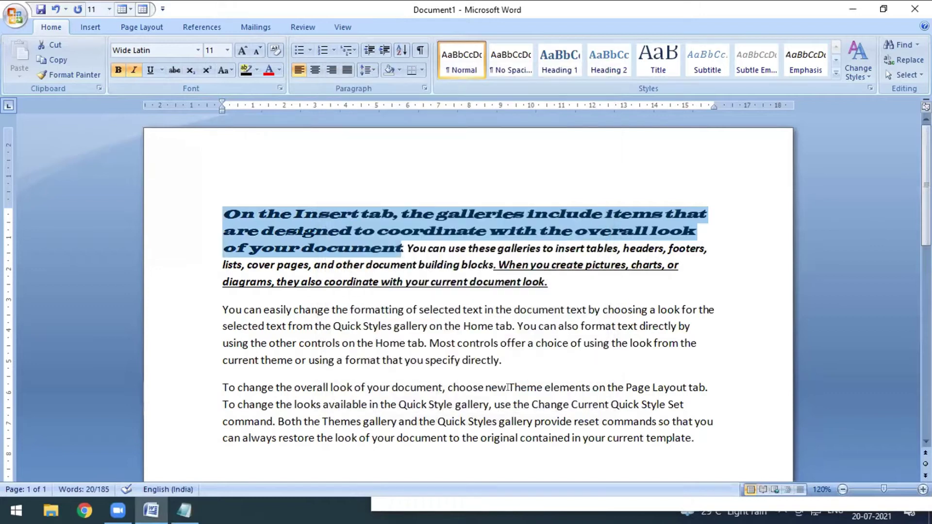
Set the font size of the first paragraph's second sentence, "You can use these galleries" through "building blocks", to 20
{"action": "left_click", "coordinate": [408, 237]}
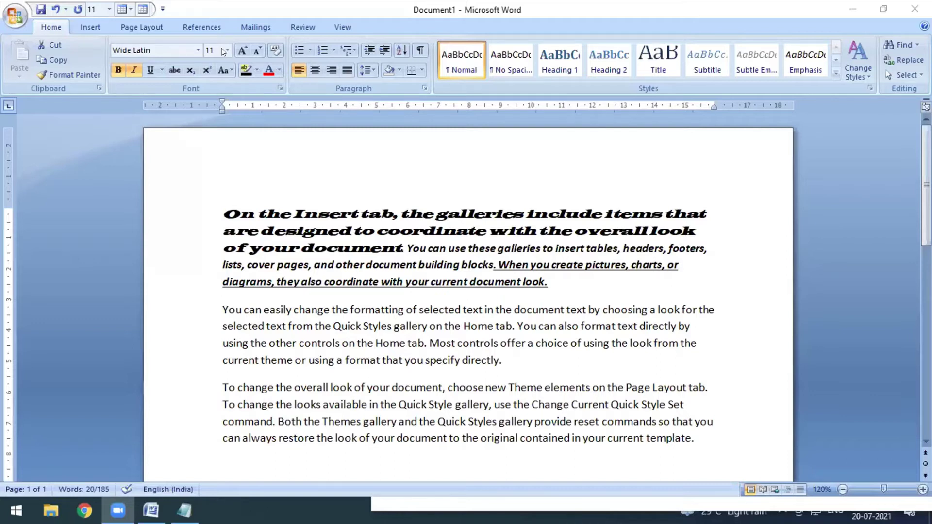
{"action": "left_click", "coordinate": [221, 214]}
{"action": "left_click_drag", "start_coordinate": [487, 311], "coordinate": [484, 310]}
{"action": "left_click_drag", "start_coordinate": [407, 248], "coordinate": [484, 260]}
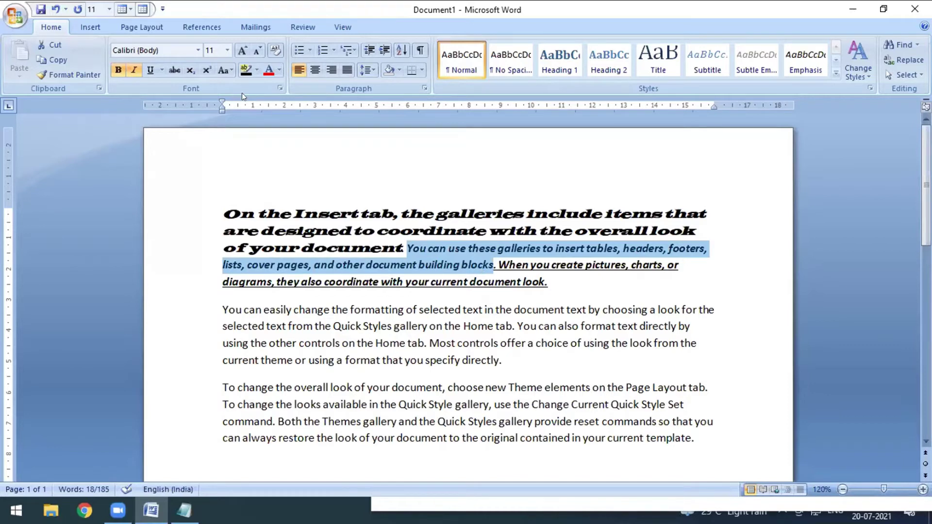
{"action": "left_click", "coordinate": [226, 50]}
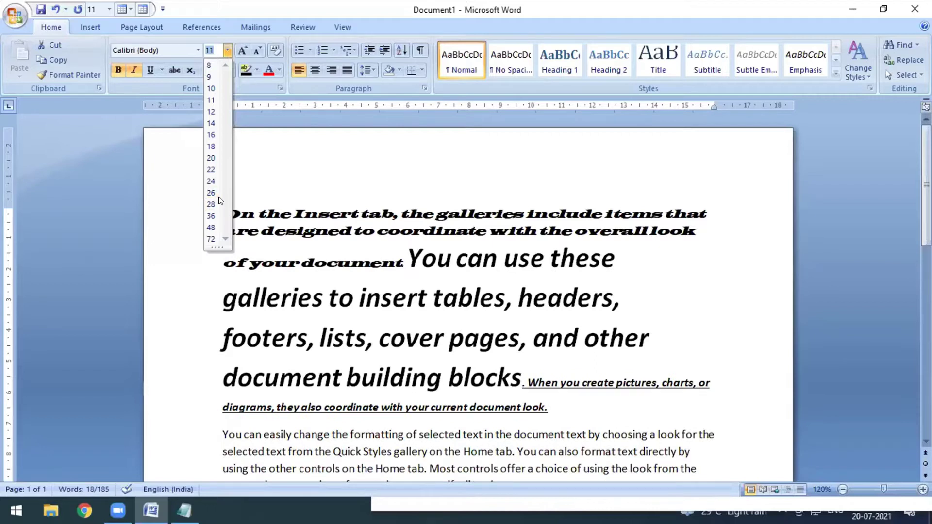
{"action": "left_click", "coordinate": [210, 158]}
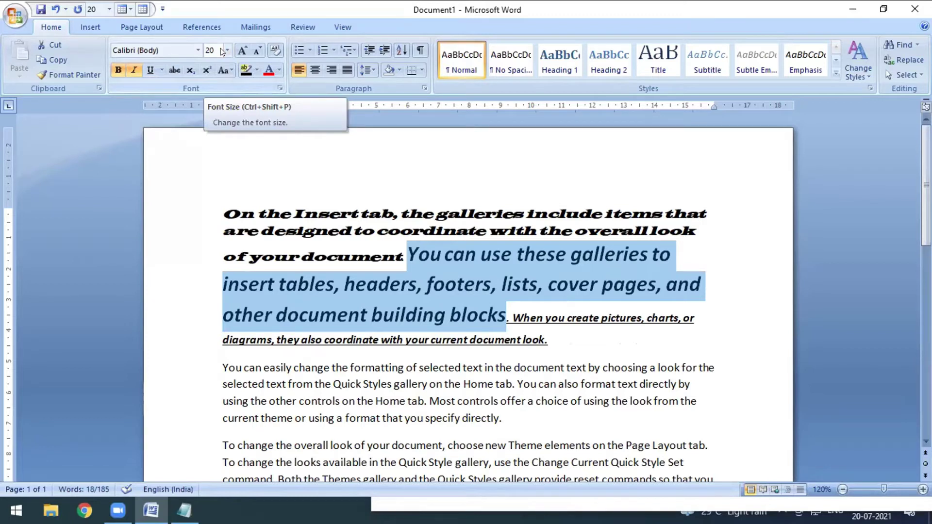
Add the line "Font Size = CTRL + SHIFT + P" to the Notepad shortcut notes and return to the Word document
{"action": "key", "text": "alt+Tab"}
{"action": "type", "text": "Font Size = CTRL +"}
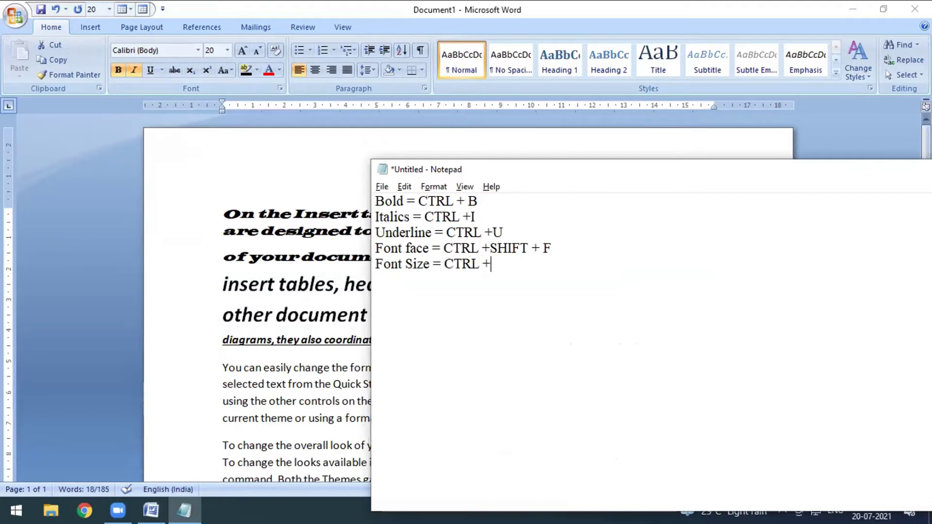
{"action": "type", "text": " SHIFT +"}
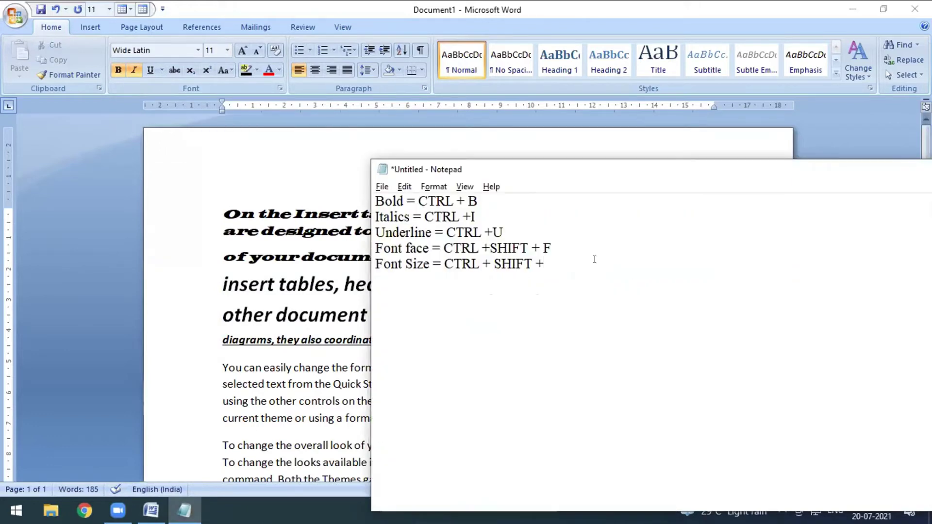
{"action": "type", "text": "P"}
{"action": "key", "text": "Return"}
{"action": "key", "text": "alt+Tab"}
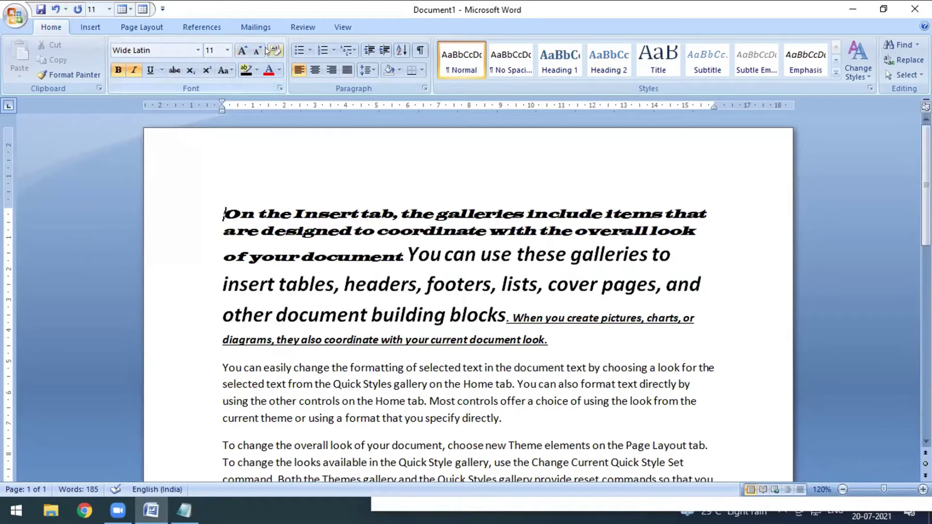
{"action": "scroll", "coordinate": [496, 321], "scroll_direction": "down", "scroll_amount": 1}
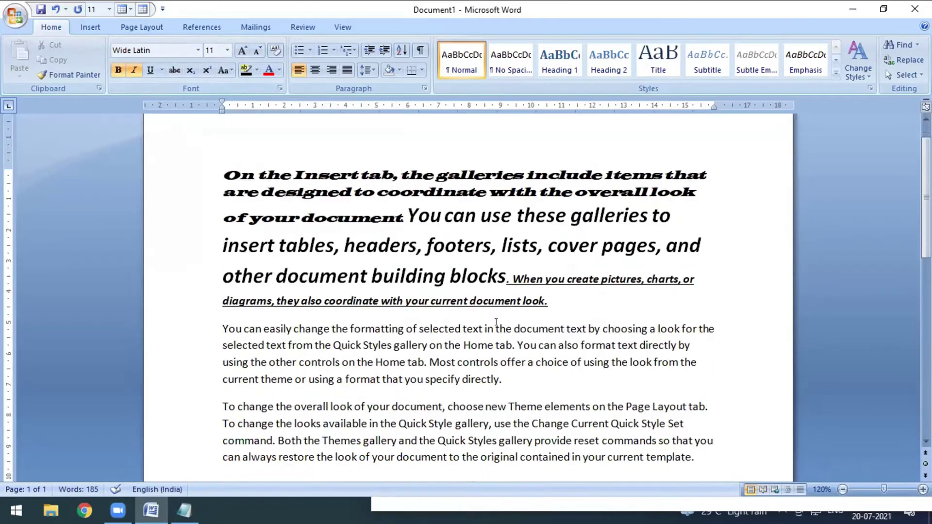
Grow the font of the second paragraph, starting "You can easily change the formatting", step by step to size 72
{"action": "left_click_drag", "start_coordinate": [223, 329], "coordinate": [540, 378]}
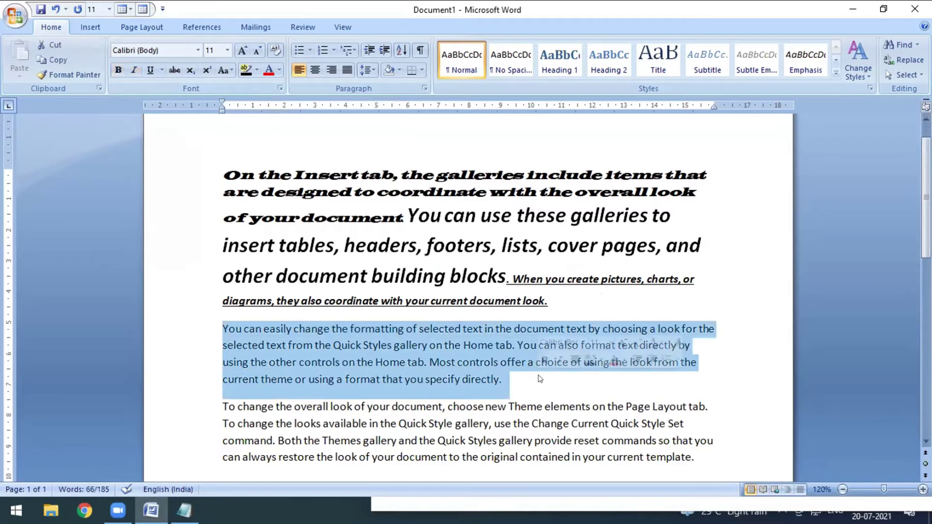
{"action": "left_click", "coordinate": [241, 50]}
{"action": "left_click", "coordinate": [242, 50]}
{"action": "left_click", "coordinate": [241, 50]}
{"action": "left_click", "coordinate": [241, 50]}
{"action": "left_click", "coordinate": [242, 50]}
{"action": "left_click", "coordinate": [242, 50]}
{"action": "left_click", "coordinate": [241, 50]}
{"action": "left_click", "coordinate": [235, 50]}
{"action": "left_click", "coordinate": [235, 50]}
{"action": "left_click", "coordinate": [235, 50]}
{"action": "left_click", "coordinate": [235, 50]}
{"action": "left_click", "coordinate": [235, 50]}
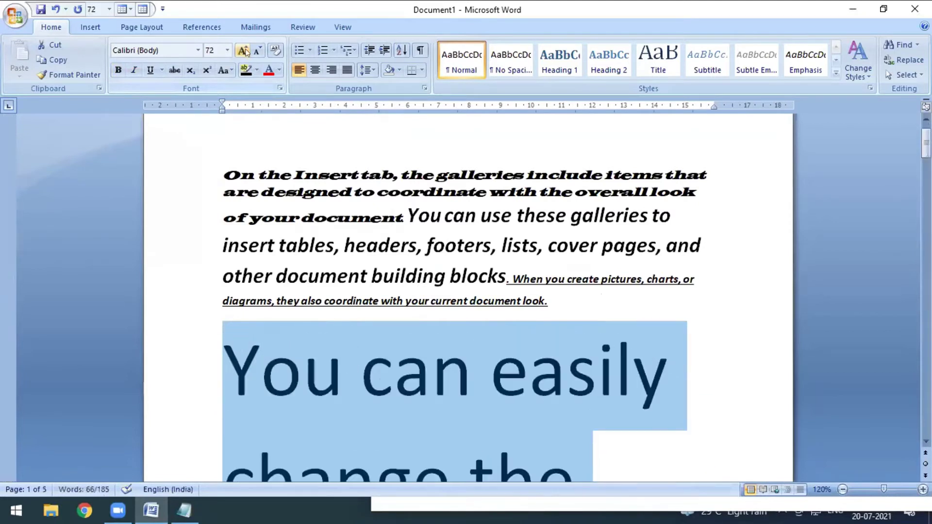
Shrink the second paragraph's font back down in steps, and grow it again to finish at size 16
{"action": "left_click", "coordinate": [256, 50]}
{"action": "left_click", "coordinate": [256, 51]}
{"action": "left_click", "coordinate": [256, 51]}
{"action": "left_click", "coordinate": [256, 50]}
{"action": "left_click", "coordinate": [255, 50]}
{"action": "left_click", "coordinate": [255, 49]}
{"action": "left_click", "coordinate": [254, 50]}
{"action": "left_click", "coordinate": [255, 50]}
{"action": "left_click", "coordinate": [254, 49]}
{"action": "left_click", "coordinate": [253, 48]}
{"action": "left_click", "coordinate": [254, 48]}
{"action": "left_click", "coordinate": [242, 51]}
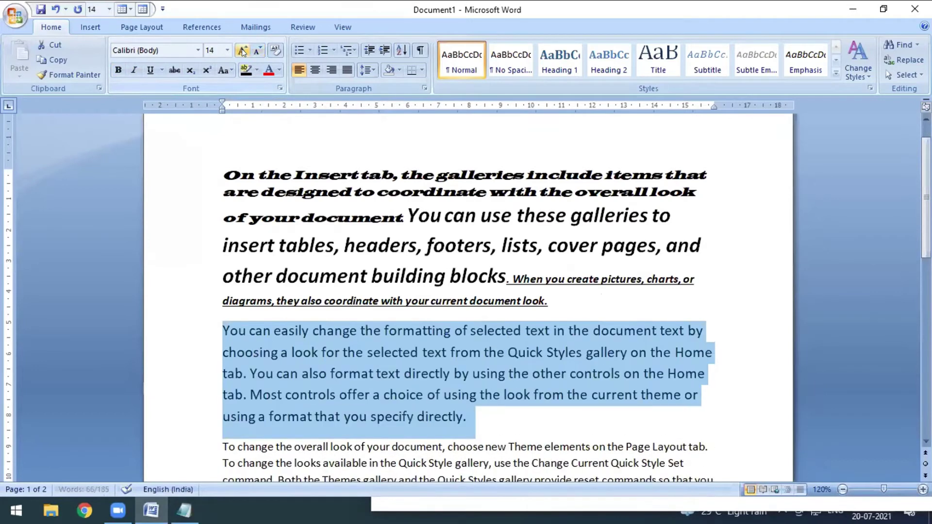
{"action": "left_click", "coordinate": [242, 51]}
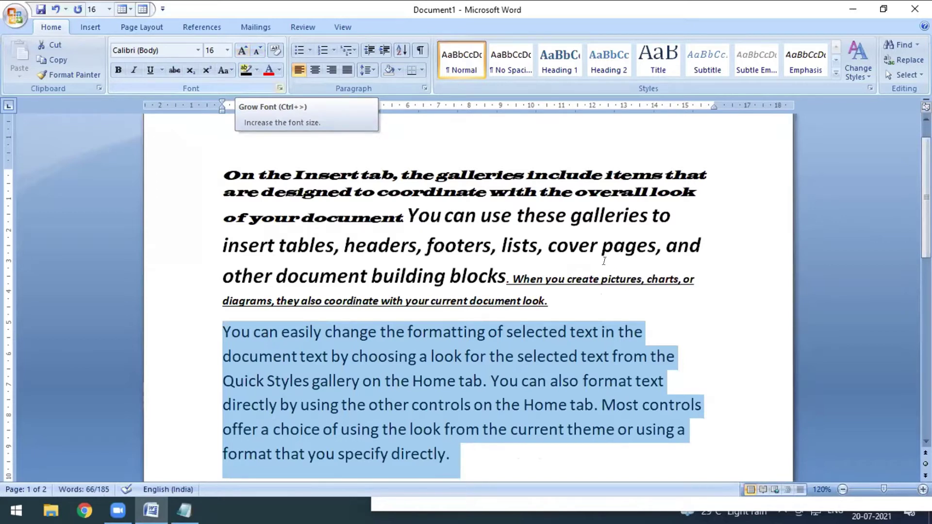
Switch to Notepad and add the line "Grow Font = CTRL + >" to the shortcut notes
{"action": "key", "text": "alt+Tab"}
{"action": "key", "text": "Return"}
{"action": "type", "text": "Grow Font"}
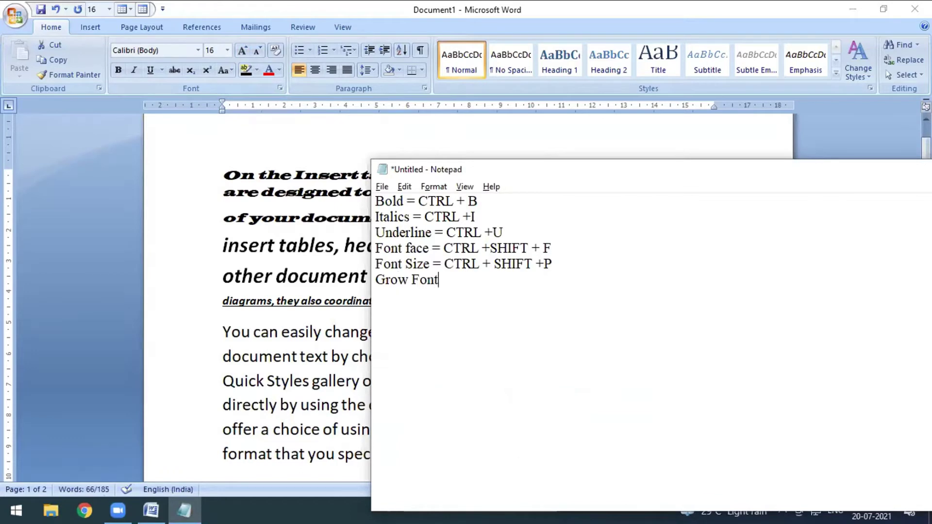
{"action": "type", "text": " = CTRL + >"}
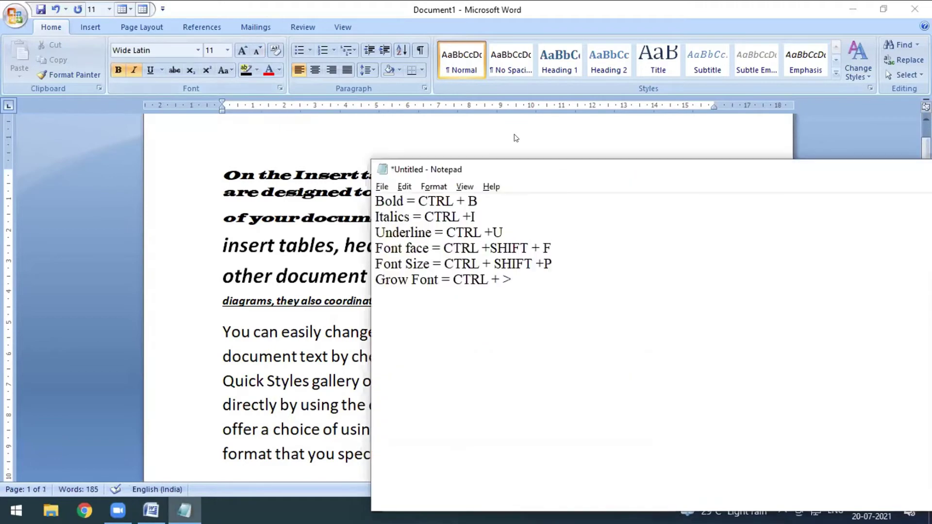
Add the line "Shrink Font = CTRL + <" to the shortcut notes and return to the Word document
{"action": "type", "text": "Shrink FON"}
{"action": "key", "text": "BackSpace"}
{"action": "key", "text": "BackSpace"}
{"action": "type", "text": "ont ="}
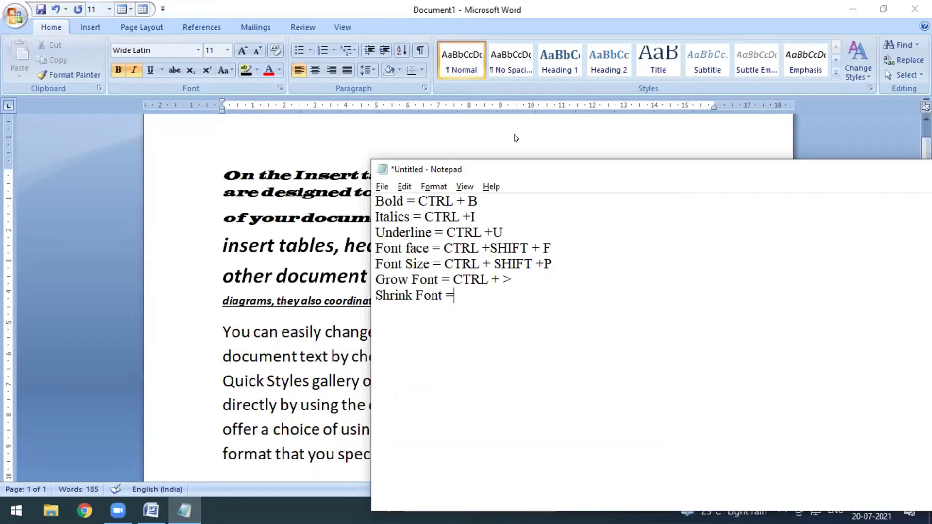
{"action": "type", "text": " CTRL "}
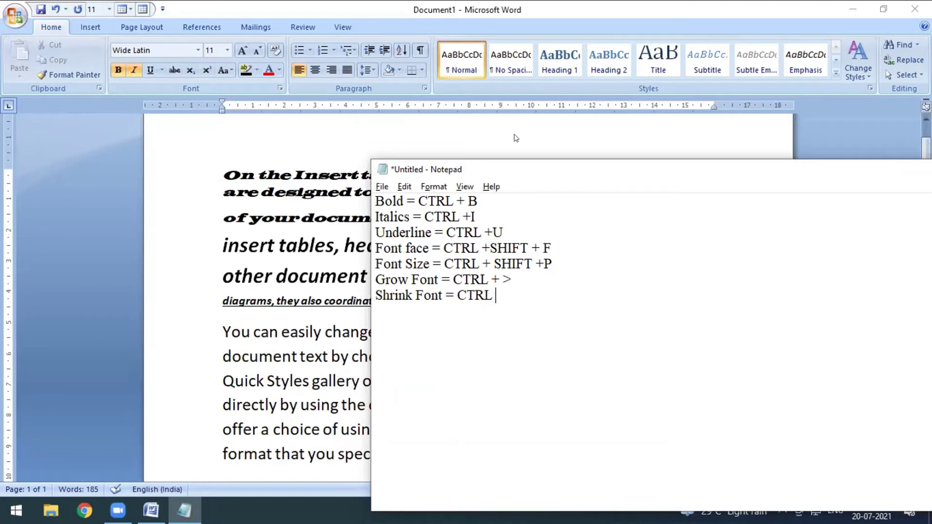
{"action": "type", "text": "+ <"}
{"action": "left_click_drag", "start_coordinate": [739, 176], "coordinate": [607, 176]}
{"action": "left_click", "coordinate": [839, 167]}
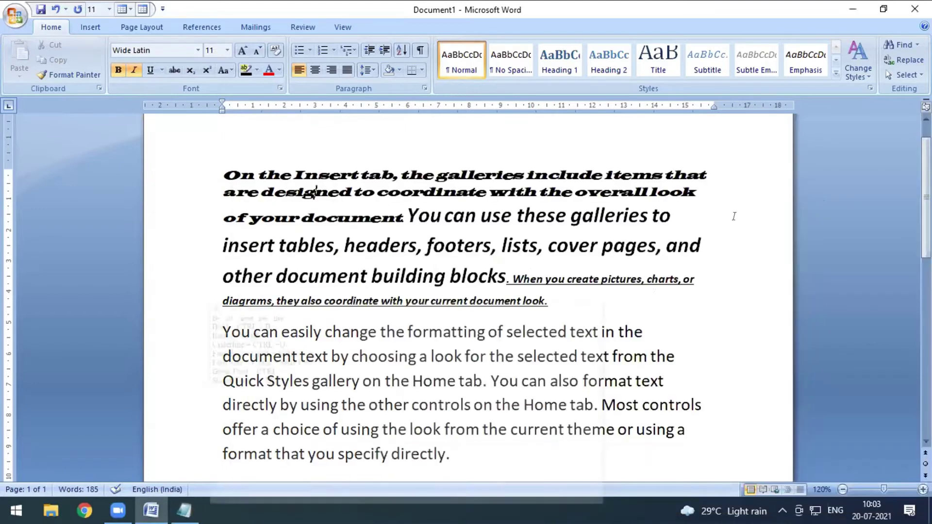
Launch the Windows On-Screen Keyboard, place it over the upper part of the Word window and widen it
{"action": "scroll", "coordinate": [654, 293], "scroll_direction": "down", "scroll_amount": 1}
{"action": "scroll", "coordinate": [639, 311], "scroll_direction": "down", "scroll_amount": 1}
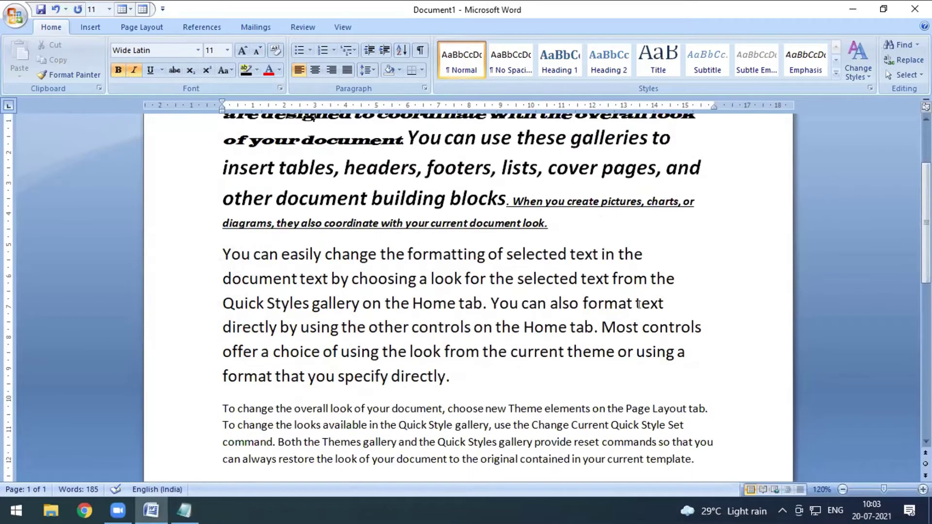
{"action": "key", "text": "super"}
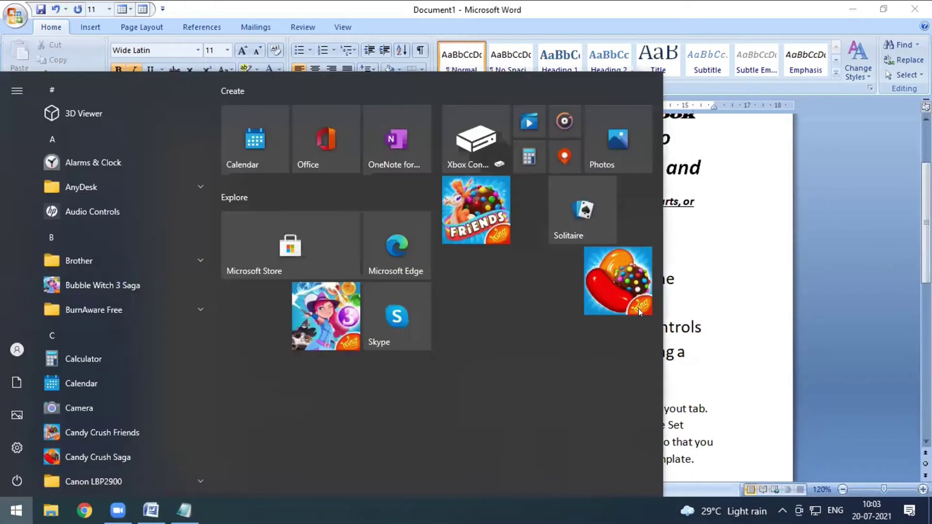
{"action": "type", "text": "on"}
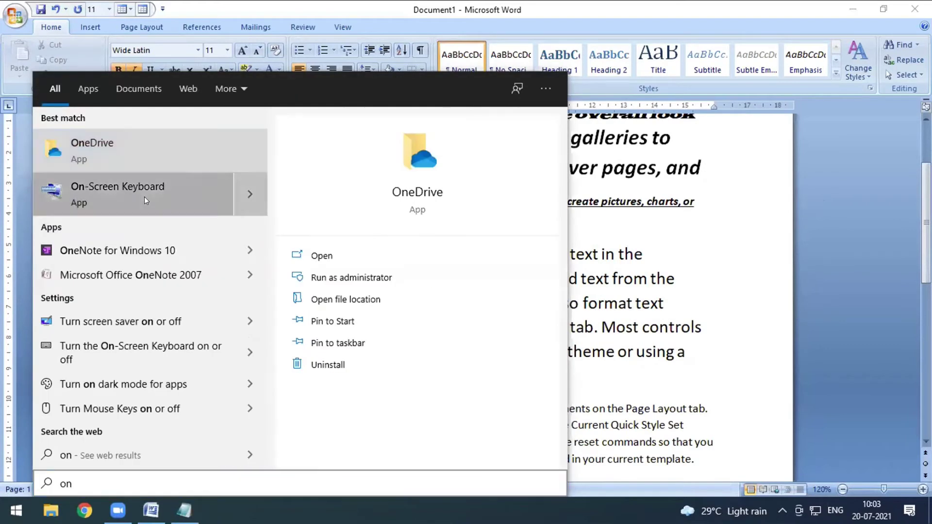
{"action": "left_click", "coordinate": [145, 196]}
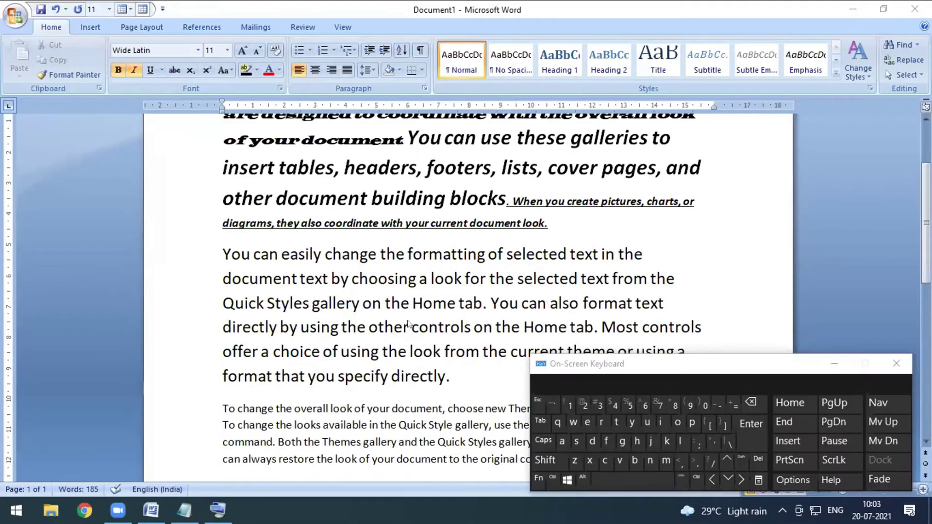
{"action": "left_click_drag", "start_coordinate": [736, 354], "coordinate": [569, 30]}
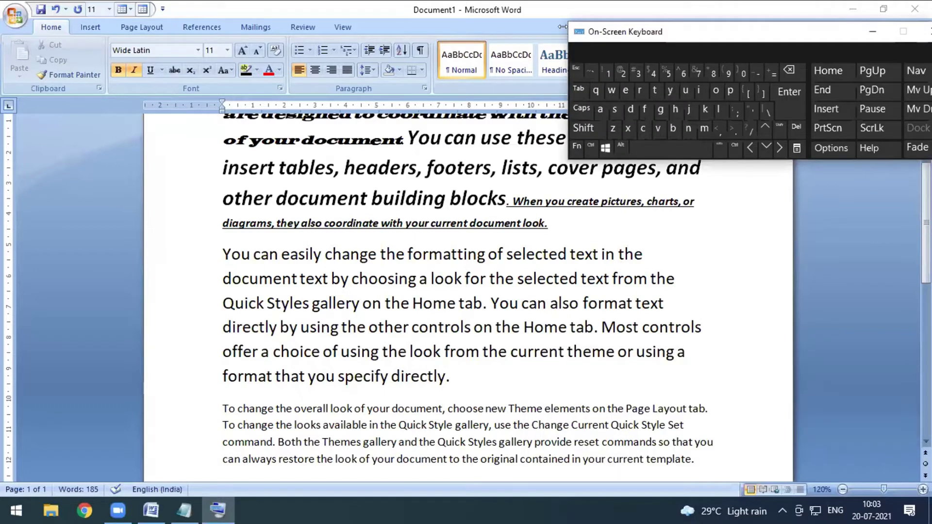
{"action": "left_click_drag", "start_coordinate": [563, 26], "coordinate": [313, 26]}
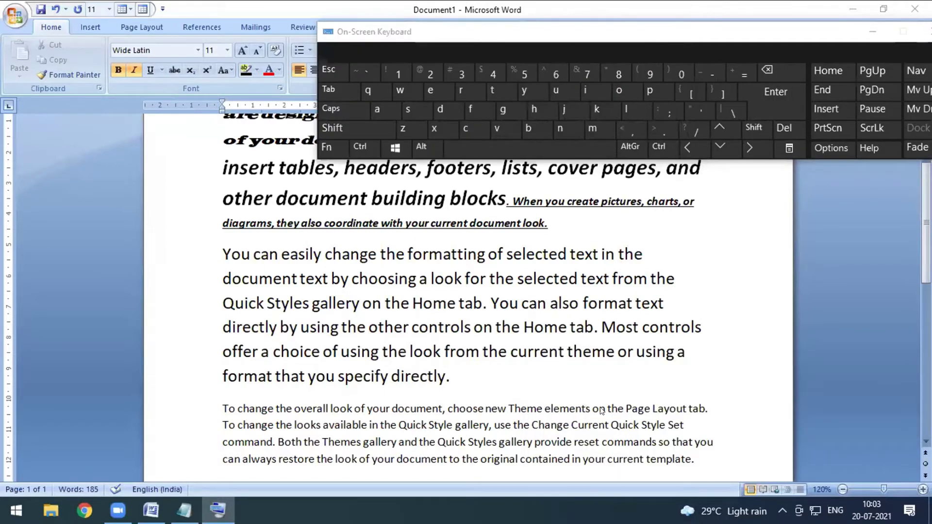
Bring the Notepad shortcut notes into view below the on-screen keyboard to compare the listed combinations with its keys
{"action": "key", "text": "shift"}
{"action": "key", "text": "alt"}
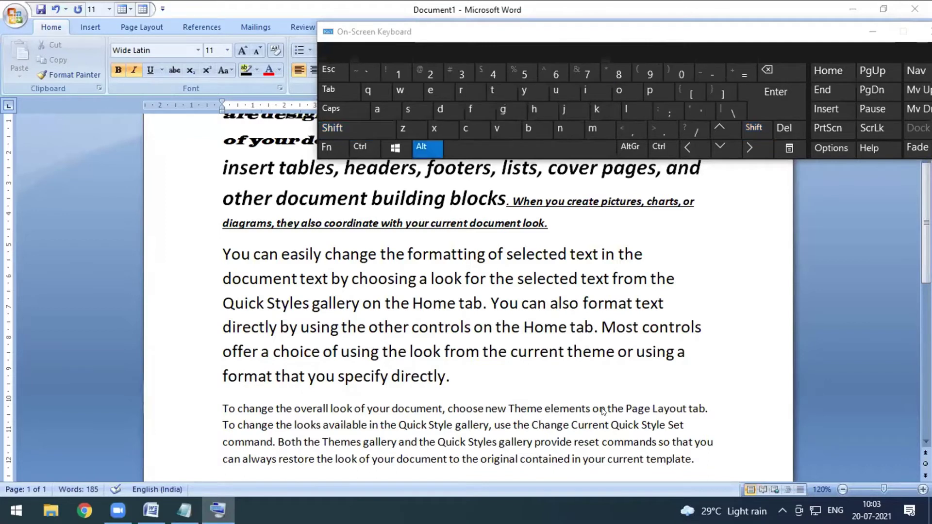
{"action": "key", "text": "alt+Tab"}
{"action": "key", "text": "alt"}
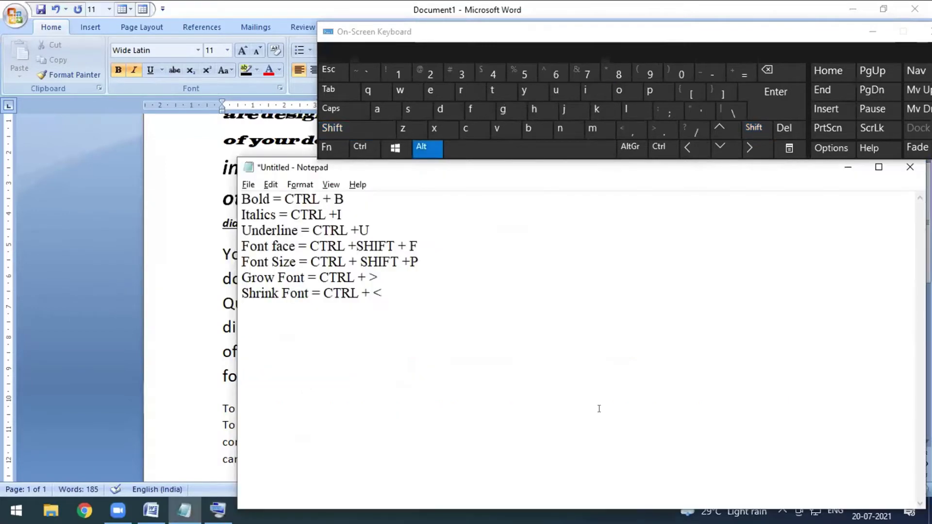
{"action": "key", "text": "ctrl"}
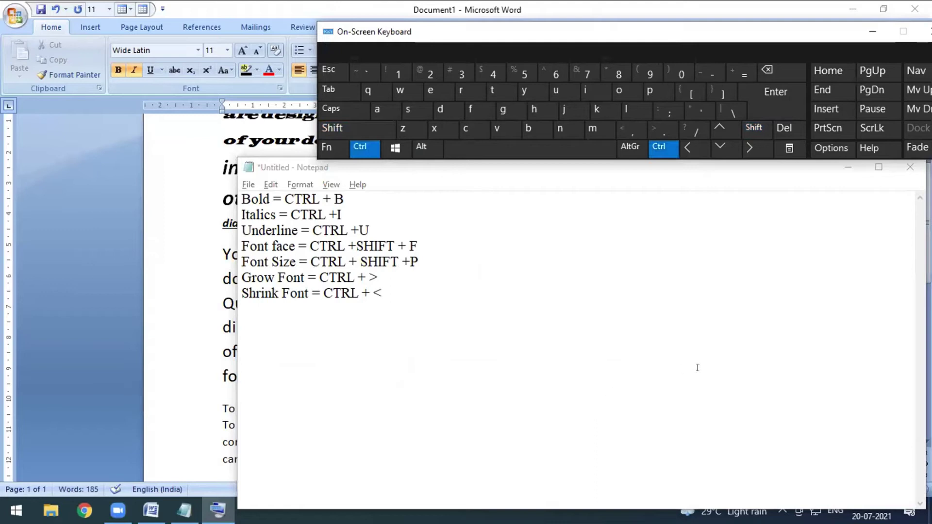
Make the on-screen keyboard taller, select Word's second paragraph, and try the Ctrl and arrow combination on it
{"action": "left_click_drag", "start_coordinate": [317, 159], "coordinate": [316, 195]}
{"action": "left_click", "coordinate": [287, 160]}
{"action": "left_click_drag", "start_coordinate": [287, 164], "coordinate": [486, 384]}
{"action": "left_click", "coordinate": [225, 246]}
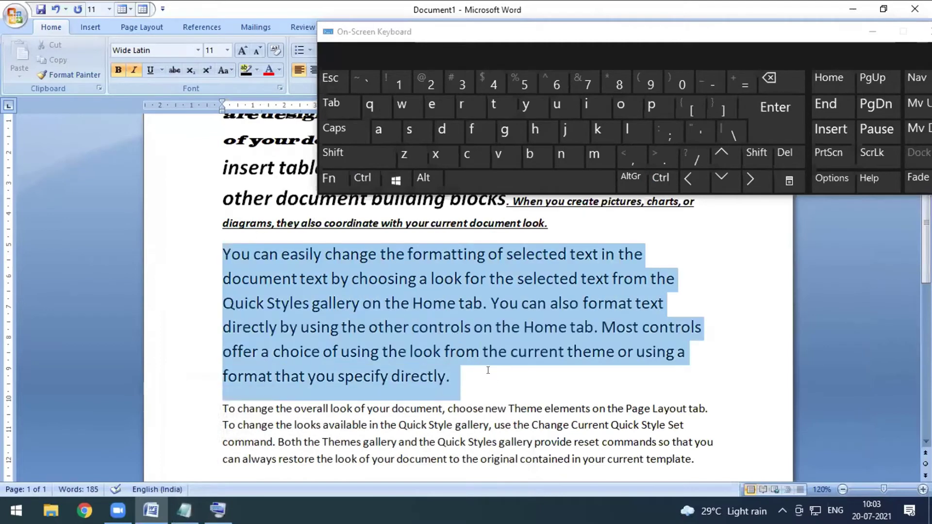
{"action": "key", "text": "ctrl"}
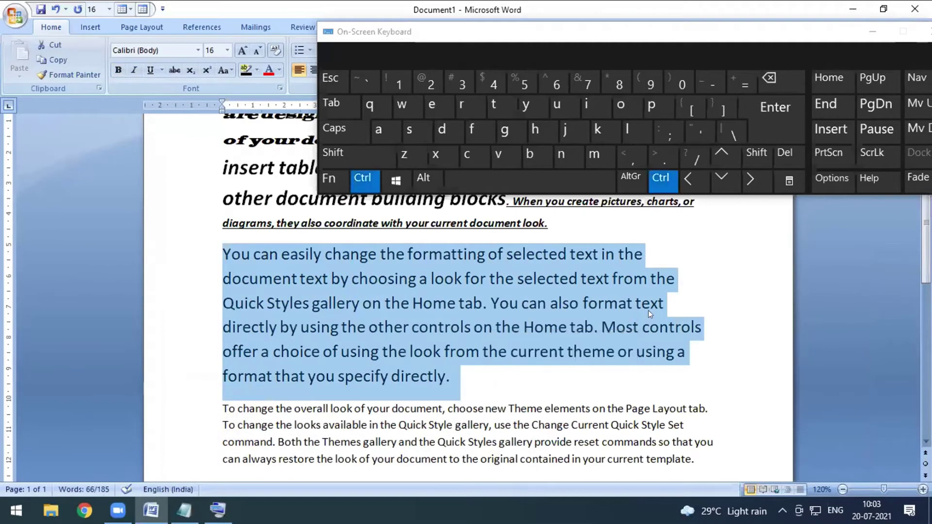
{"action": "left_click", "coordinate": [754, 177]}
{"action": "left_click", "coordinate": [754, 177]}
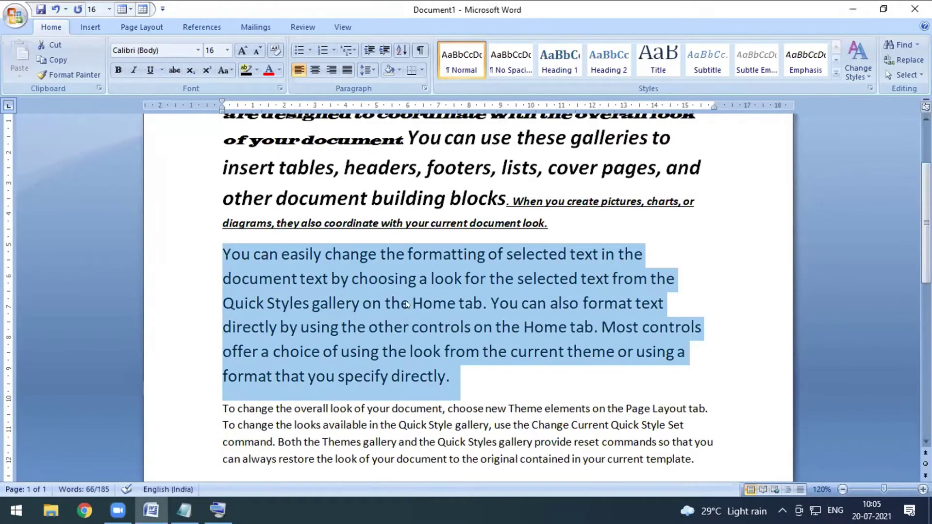
Shrink the second paragraph's font to 14, grow it to 20, and shrink it back to 16
{"action": "key", "text": "ctrl+shift+comma"}
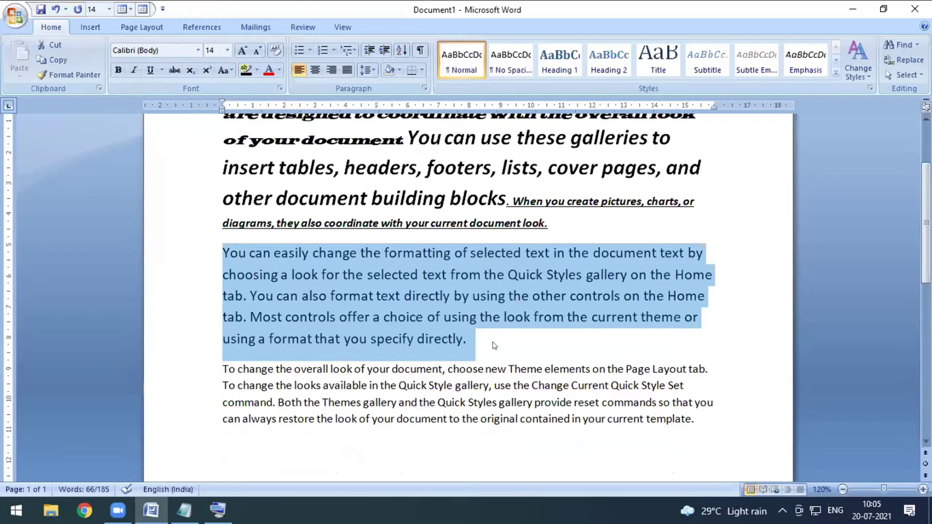
{"action": "key", "text": "ctrl+shift+period"}
{"action": "key", "text": "ctrl+shift+period"}
{"action": "key", "text": "ctrl+shift+period"}
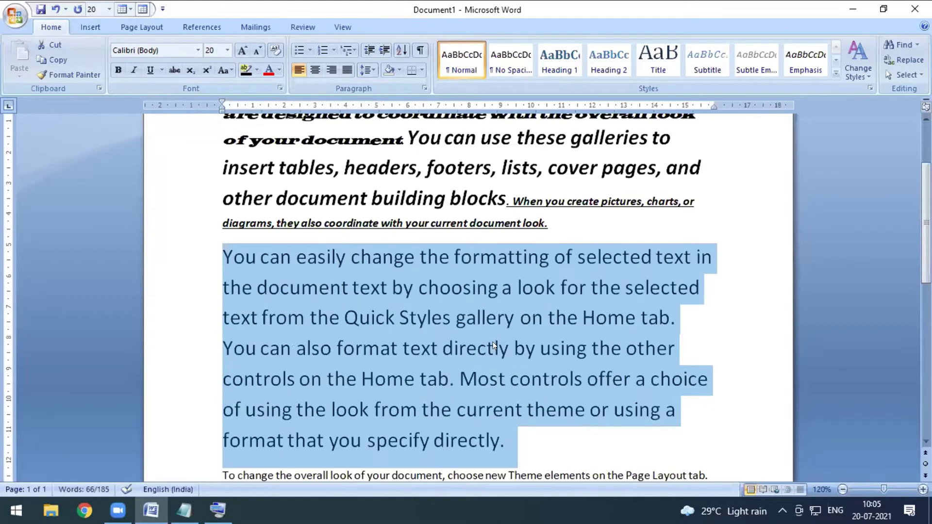
{"action": "key", "text": "ctrl+shift+comma"}
{"action": "key", "text": "ctrl+shift+comma"}
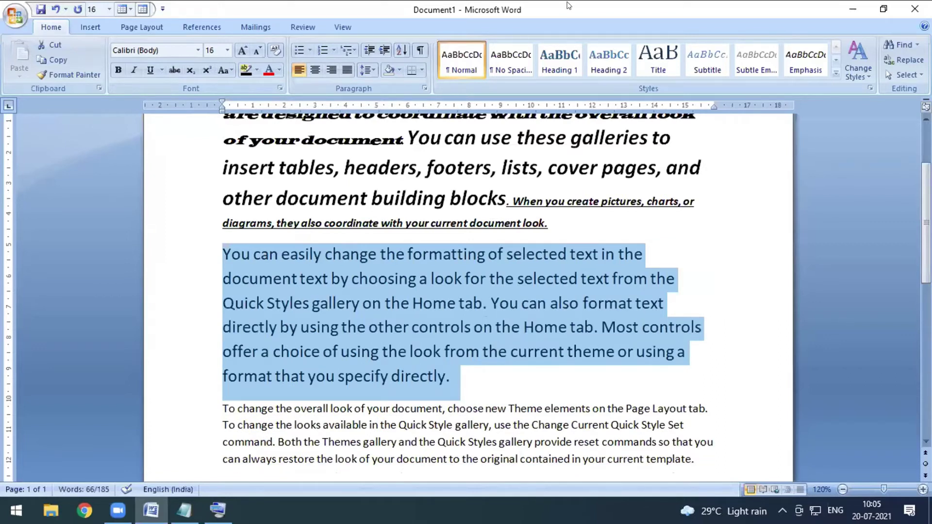
Reopen the on-screen keyboard and try the Ctrl, Shift and right-arrow combination on the selected second paragraph
{"action": "key", "text": "ctrl+super+o"}
{"action": "left_click", "coordinate": [257, 162]}
{"action": "left_click", "coordinate": [250, 138]}
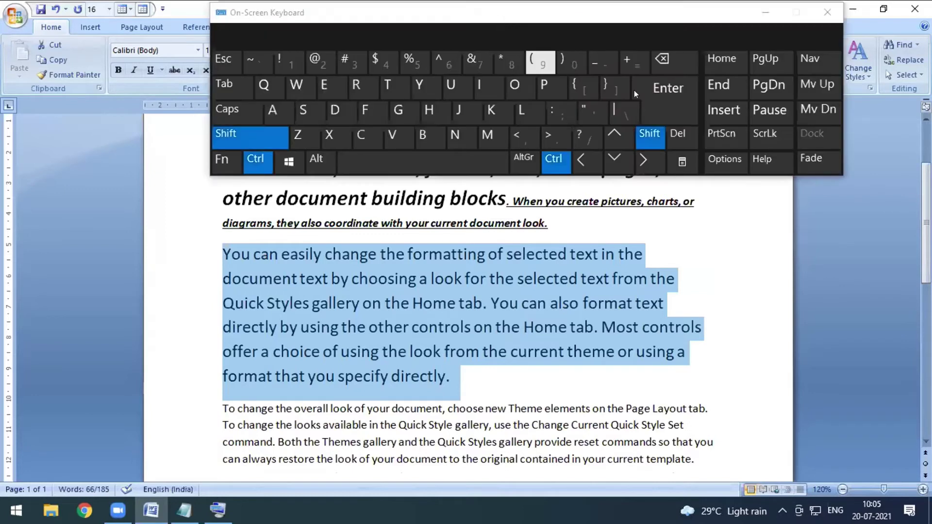
{"action": "left_click", "coordinate": [646, 162]}
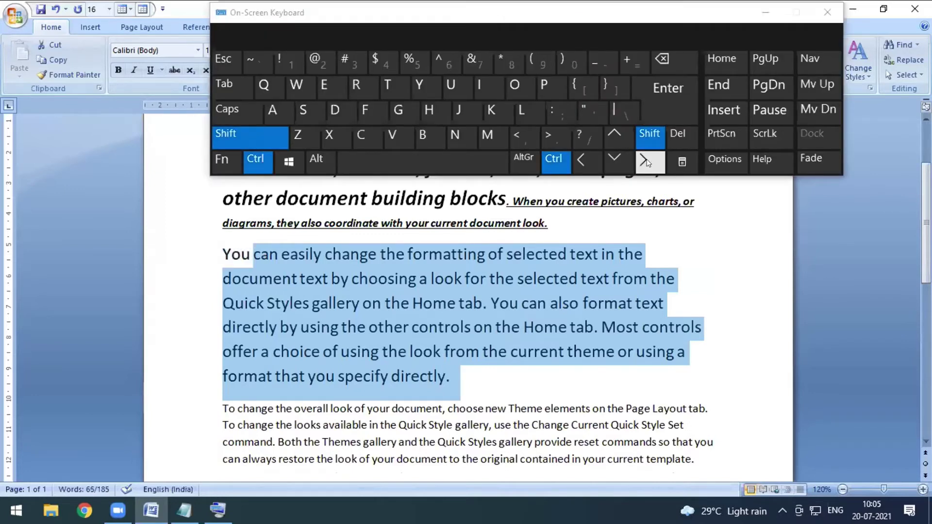
{"action": "left_click", "coordinate": [649, 164], "text": "ctrl+shift"}
Reselect the whole second paragraph and grow its font to size 22
{"action": "left_click", "coordinate": [373, 302]}
{"action": "left_click_drag", "start_coordinate": [214, 257], "coordinate": [437, 377]}
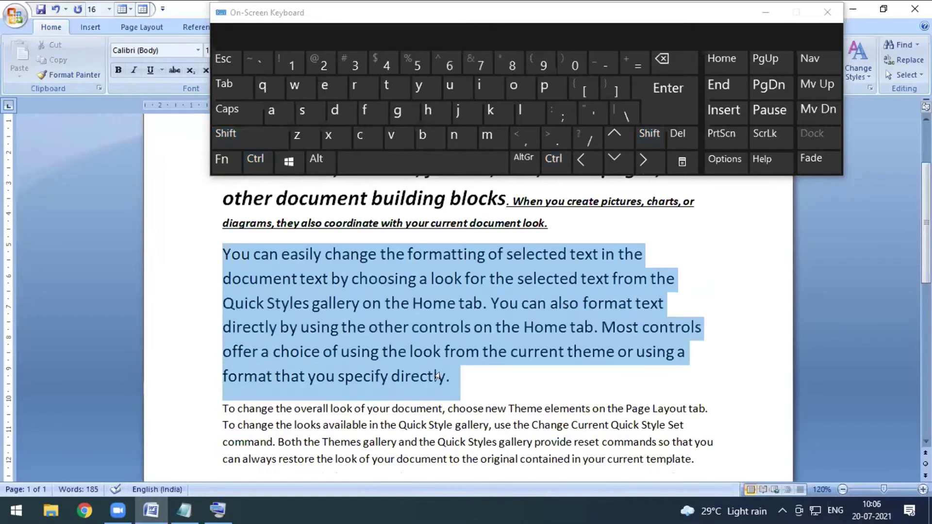
{"action": "key", "text": "ctrl+shift"}
{"action": "key", "text": "ctrl+shift+period"}
{"action": "key", "text": "ctrl+shift+period"}
{"action": "key", "text": "ctrl+shift+period"}
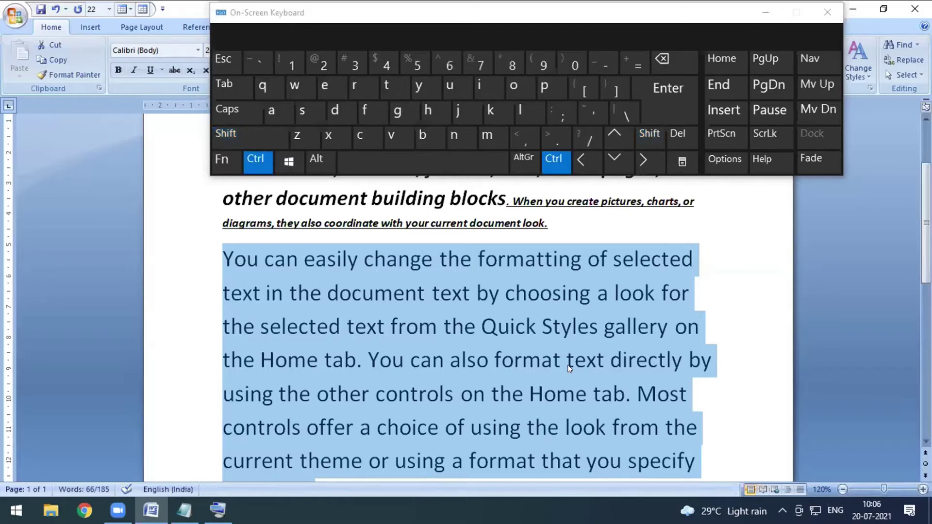
Shrink the second paragraph's font in steps down to size 14
{"action": "key", "text": "ctrl+shift+comma"}
{"action": "key", "text": "ctrl+shift+comma"}
{"action": "key", "text": "ctrl+shift+comma"}
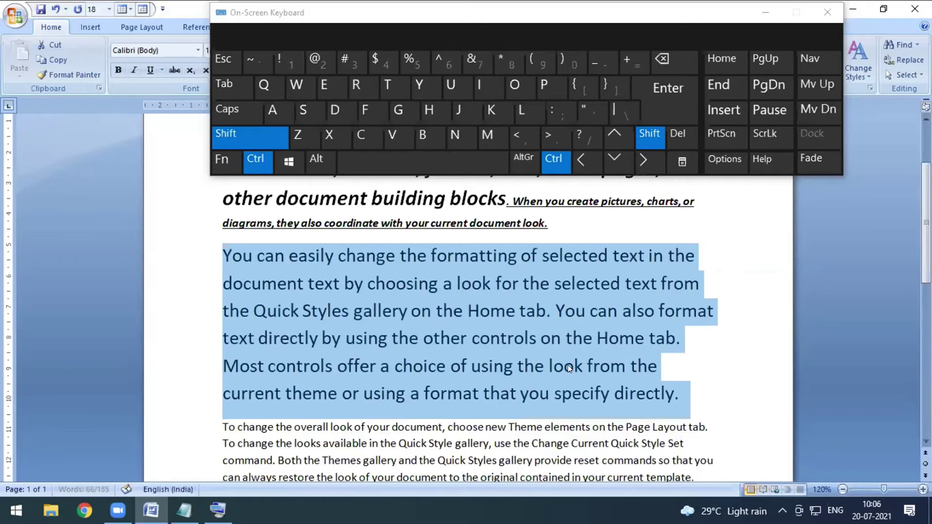
{"action": "key", "text": "ctrl+shift+comma"}
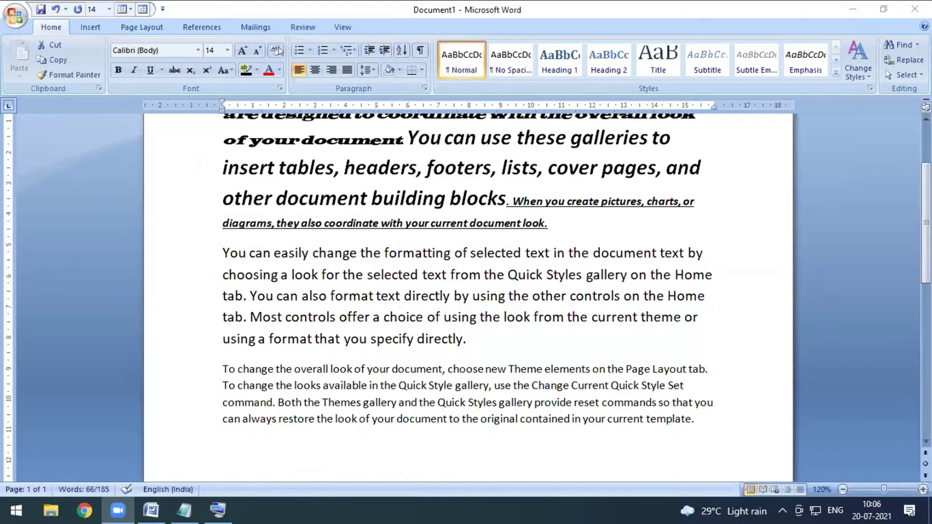
Clear all formatting from the first two paragraphs of the document, leaving only plain text
{"action": "scroll", "coordinate": [550, 277], "scroll_direction": "up", "scroll_amount": 3}
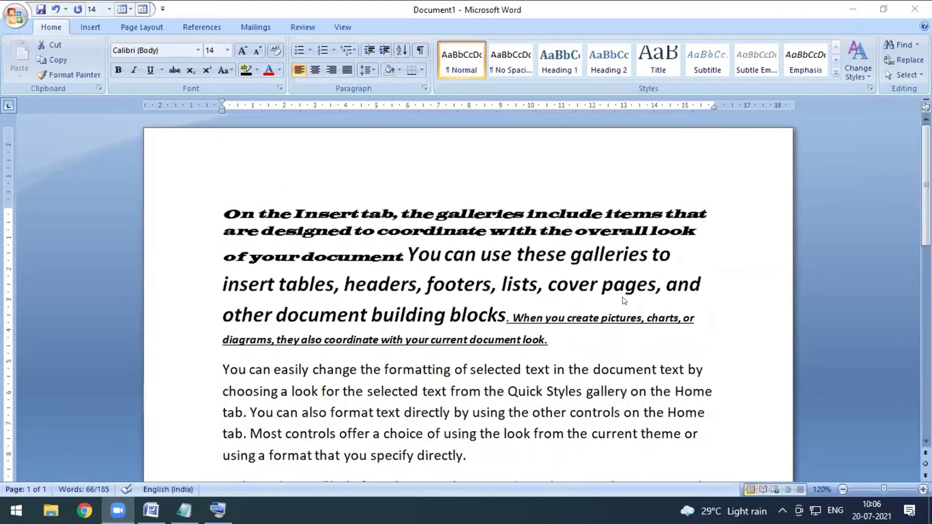
{"action": "left_click", "coordinate": [462, 304]}
{"action": "left_click_drag", "start_coordinate": [223, 214], "coordinate": [552, 455]}
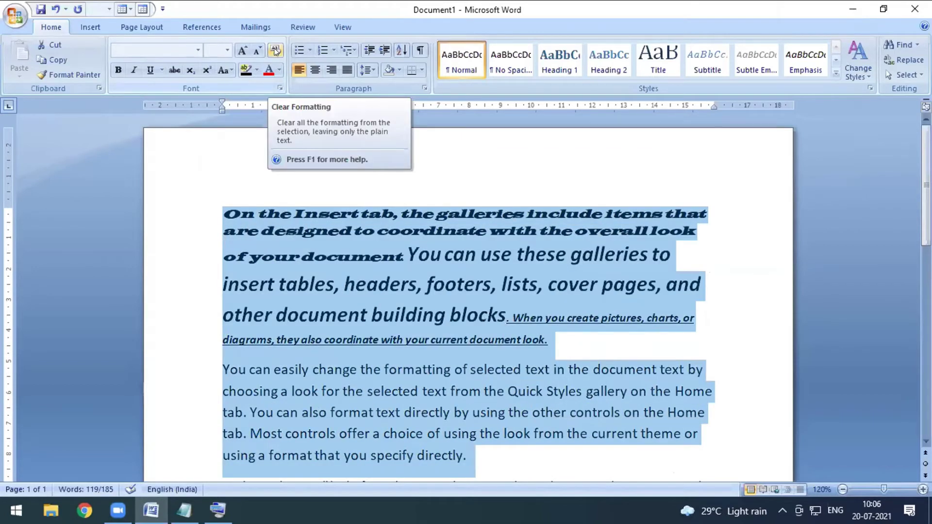
{"action": "left_click", "coordinate": [275, 50]}
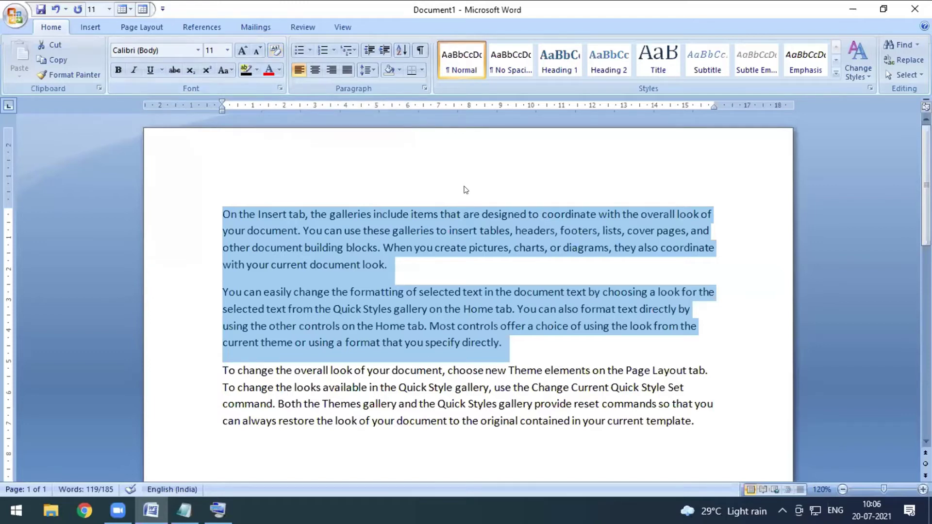
Switch to Notepad and add the lines "UNDO = CTRL + Z" and "REDO = CTRL + Y", then minimize it
{"action": "key", "text": "alt+Tab"}
{"action": "key", "text": "Return"}
{"action": "type", "text": "UNDO = CTRL + Z"}
{"action": "key", "text": "Return"}
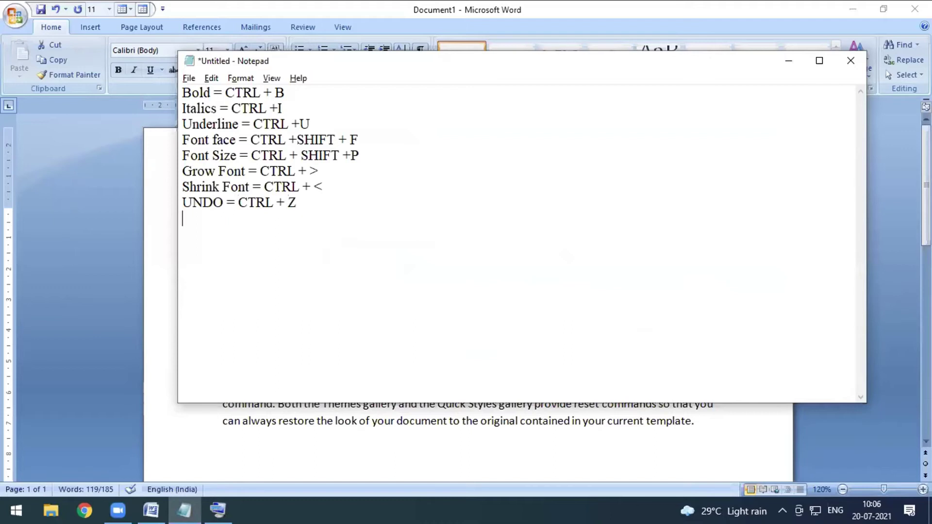
{"action": "type", "text": "REDO = CT"}
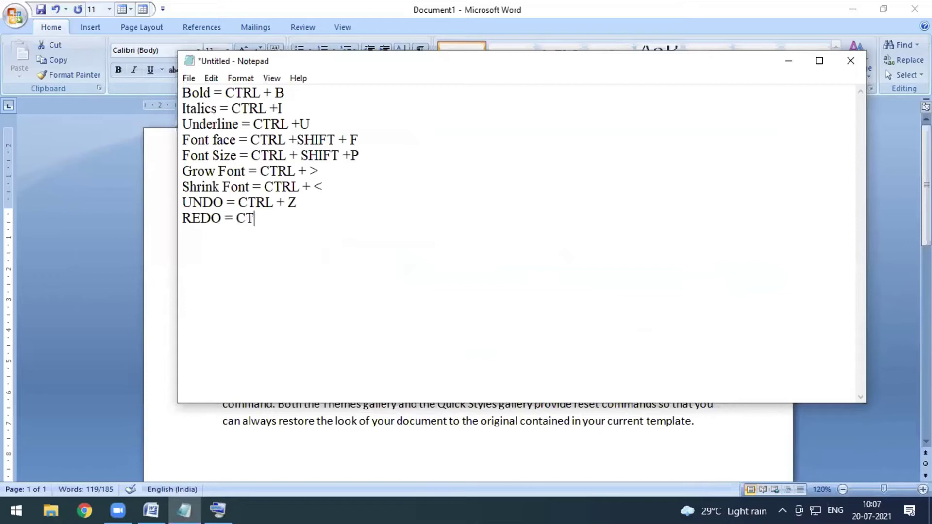
{"action": "type", "text": "RL + Y"}
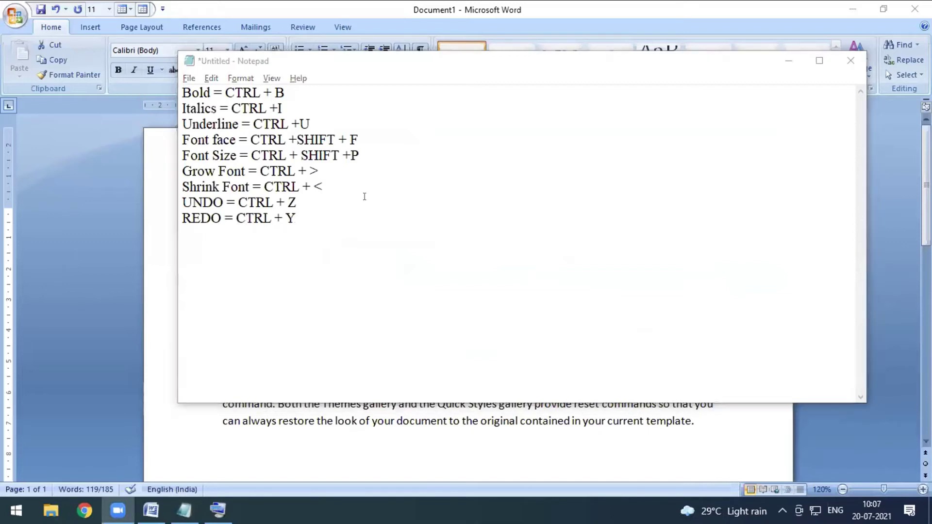
{"action": "left_click", "coordinate": [789, 61]}
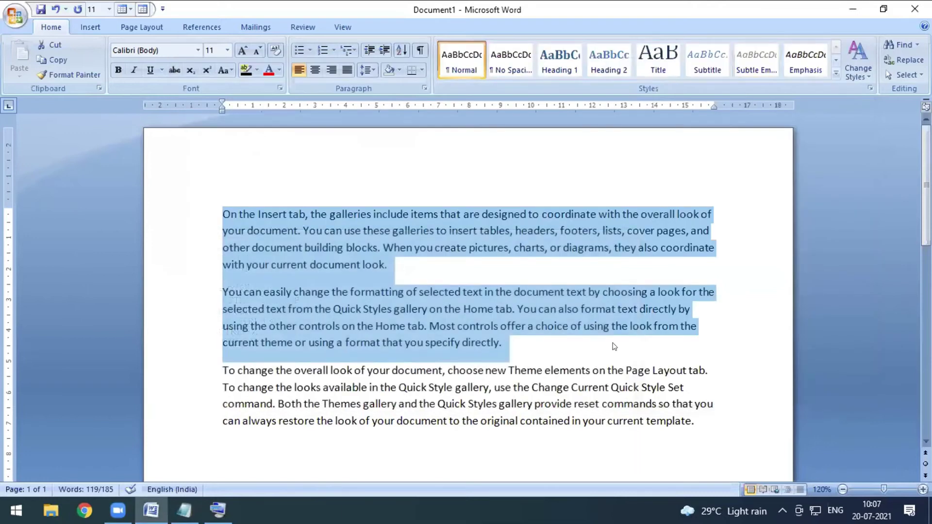
Undo the clearing of formatting on the first two paragraphs, redo it, and undo it again
{"action": "key", "text": "ctrl+y"}
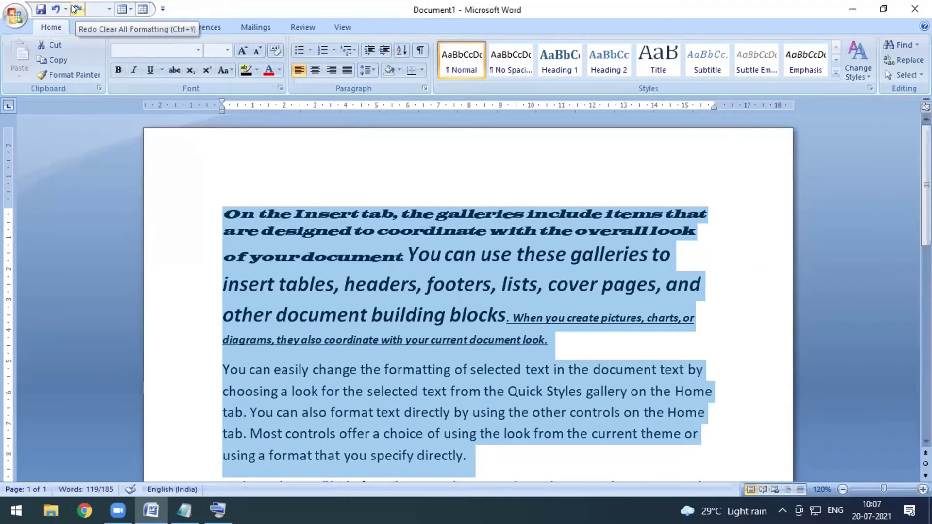
{"action": "key", "text": "ctrl+y"}
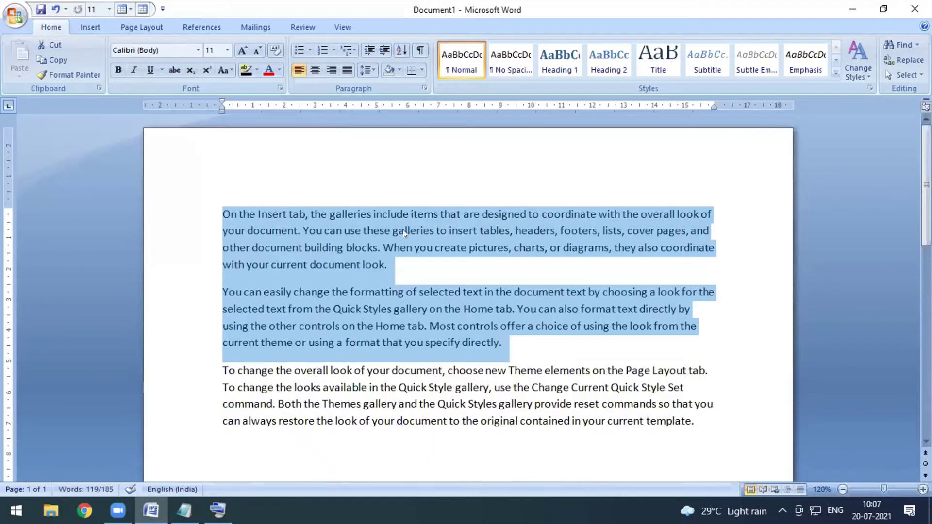
{"action": "key", "text": "ctrl+z"}
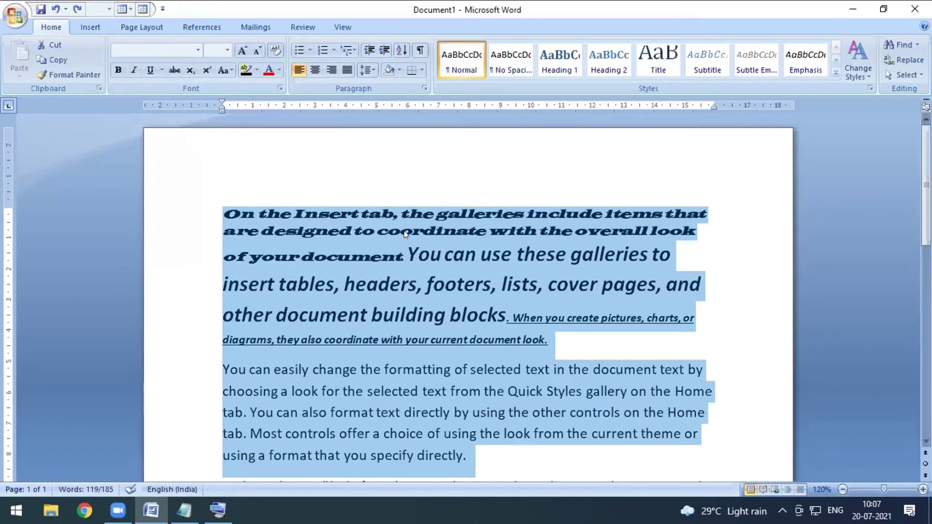
Apply strikethrough to the first sentence of the second paragraph and remove it again, twice
{"action": "scroll", "coordinate": [404, 231], "scroll_direction": "down", "scroll_amount": 3}
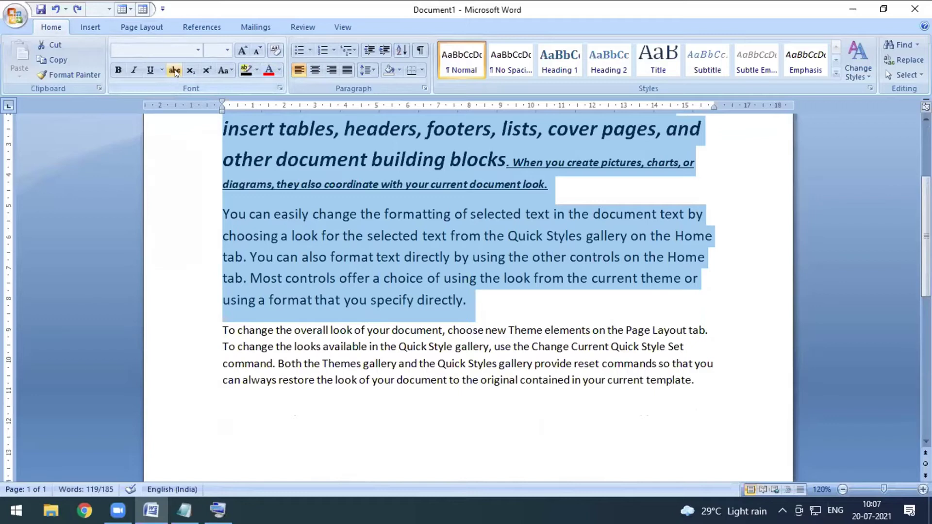
{"action": "scroll", "coordinate": [374, 244], "scroll_direction": "up", "scroll_amount": 2}
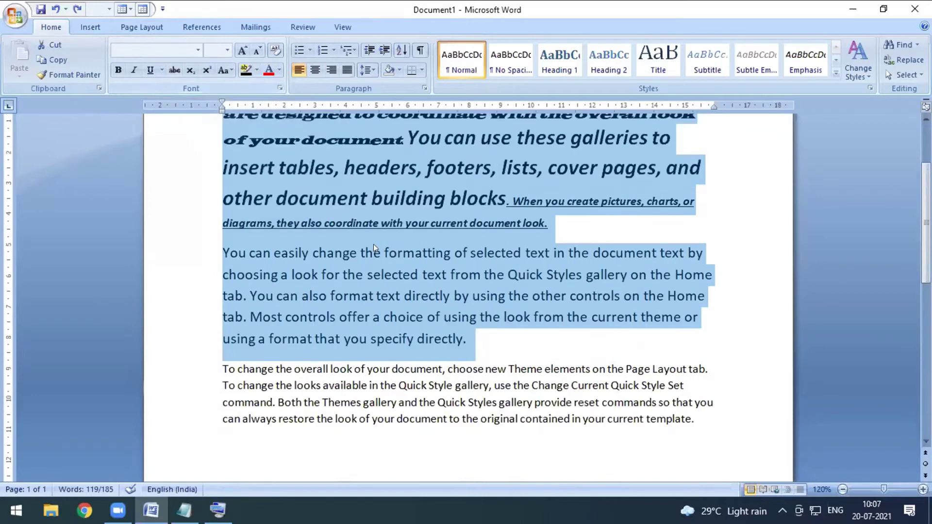
{"action": "left_click", "coordinate": [552, 263]}
{"action": "left_click_drag", "start_coordinate": [217, 283], "coordinate": [250, 336]}
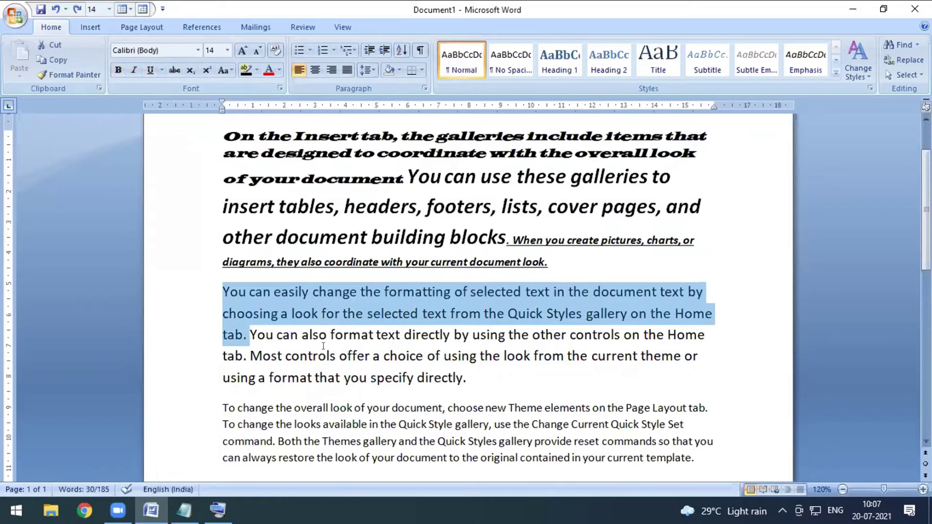
{"action": "left_click", "coordinate": [175, 71]}
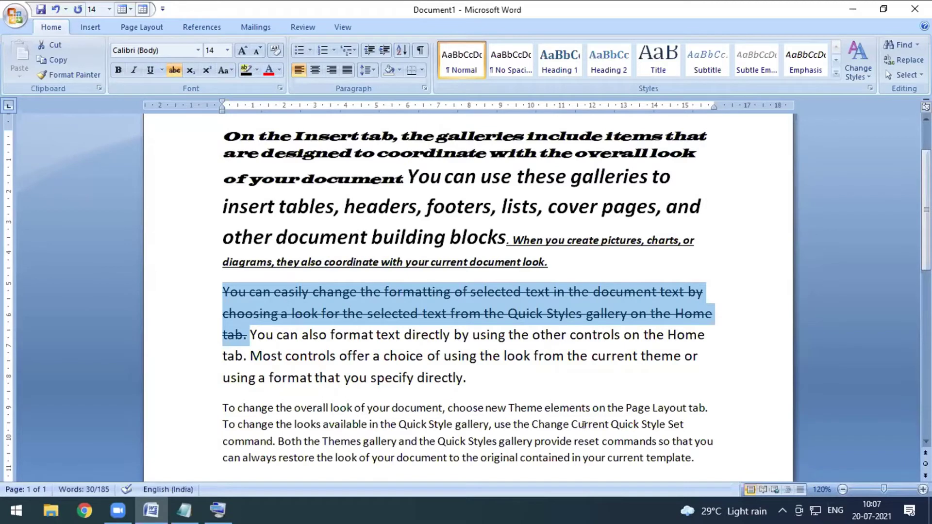
{"action": "left_click", "coordinate": [168, 72]}
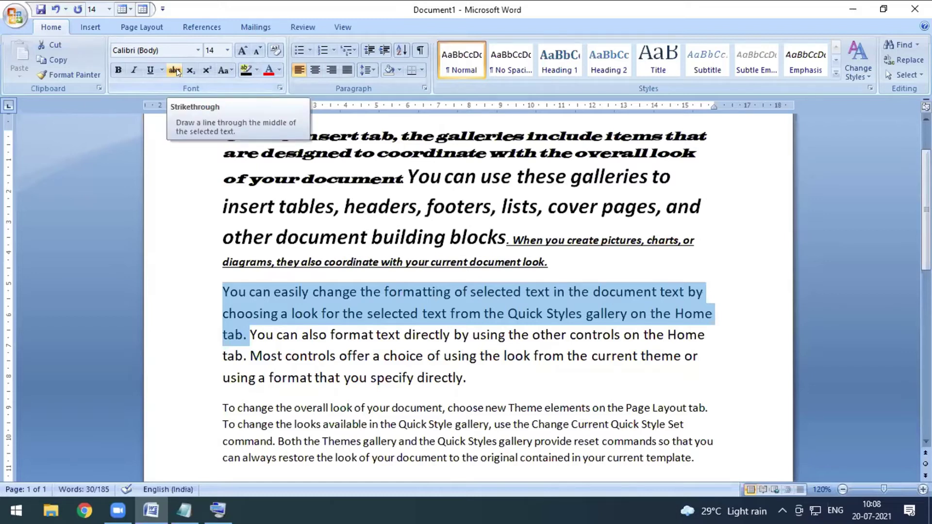
{"action": "left_click", "coordinate": [171, 72]}
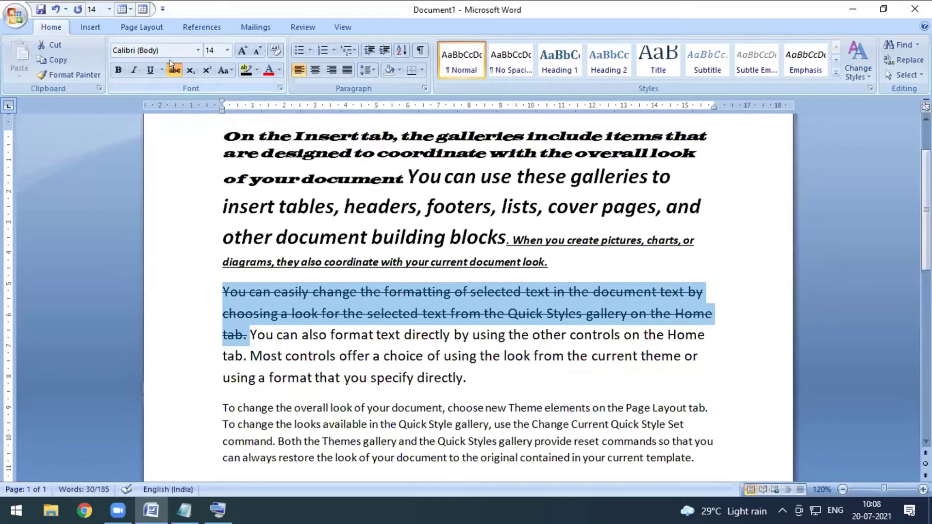
{"action": "left_click", "coordinate": [167, 69]}
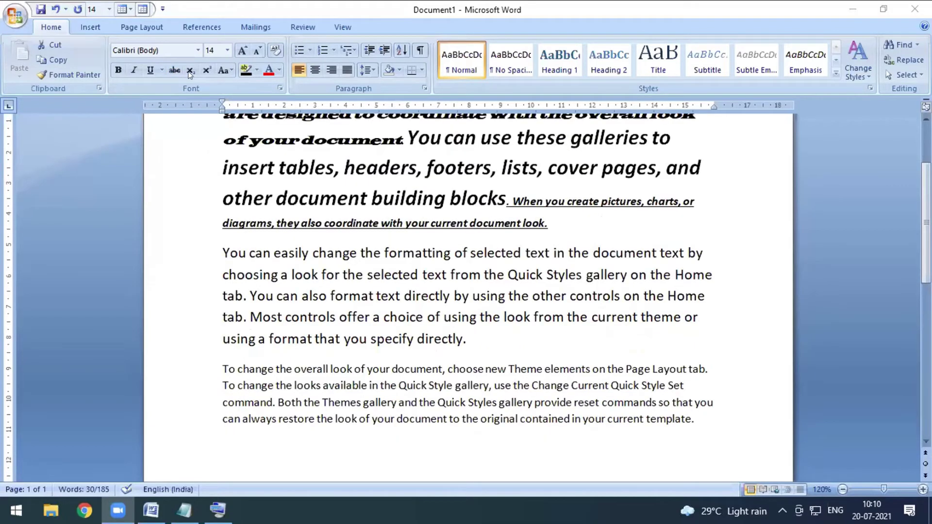
Write "H2O CO2" on the empty line below the last paragraph
{"action": "left_click", "coordinate": [340, 442]}
{"action": "left_click", "coordinate": [293, 454]}
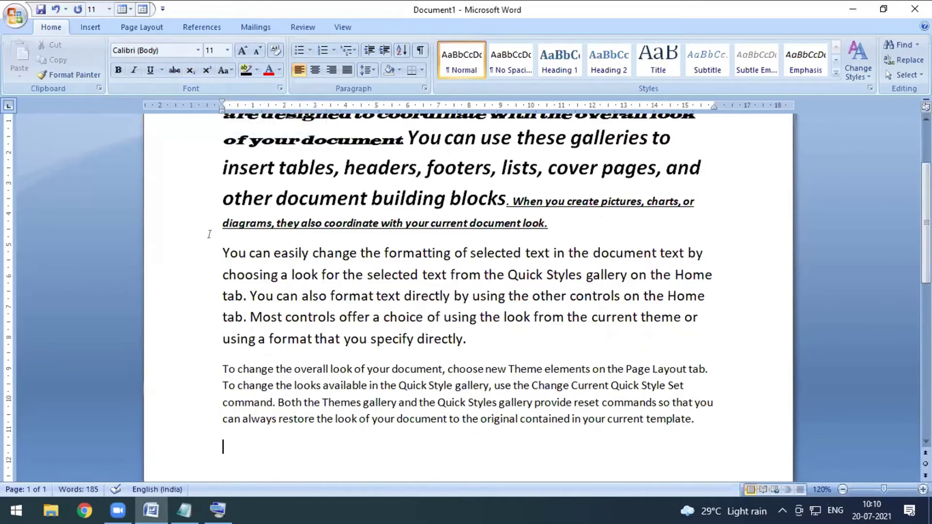
{"action": "type", "text": "H2O CO"}
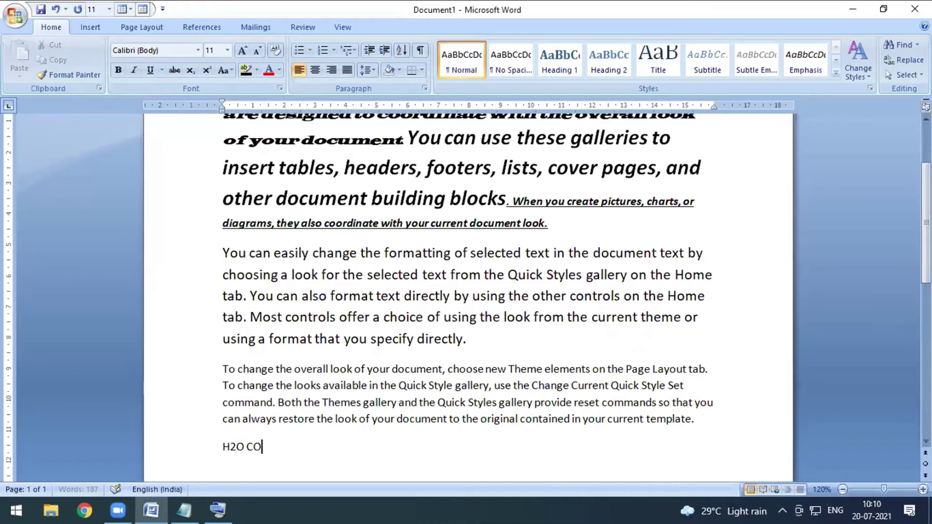
{"action": "type", "text": "2"}
Format the 2 in H2O and the 2 in CO2 as subscript
{"action": "left_click", "coordinate": [247, 447]}
{"action": "left_click_drag", "start_coordinate": [236, 447], "coordinate": [230, 446]}
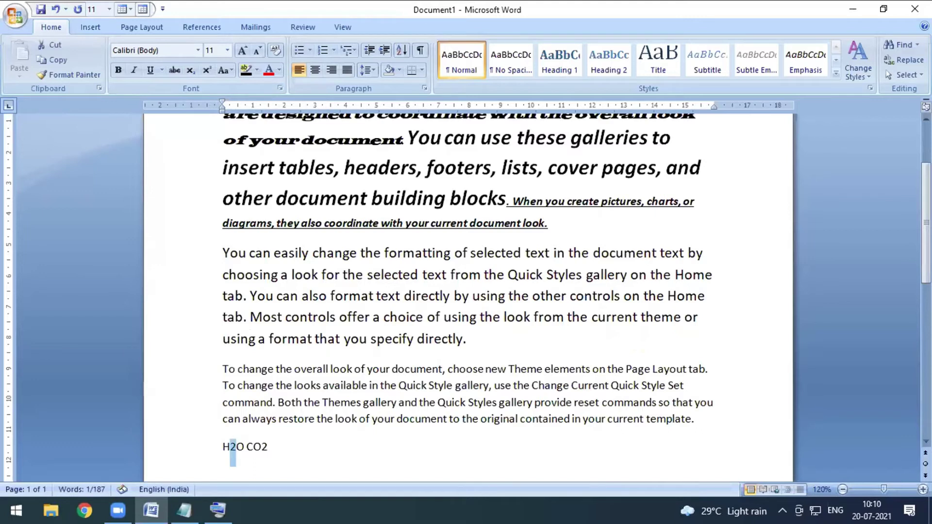
{"action": "left_click", "coordinate": [190, 70]}
{"action": "left_click", "coordinate": [262, 447]}
{"action": "left_click_drag", "start_coordinate": [261, 446], "coordinate": [266, 446]}
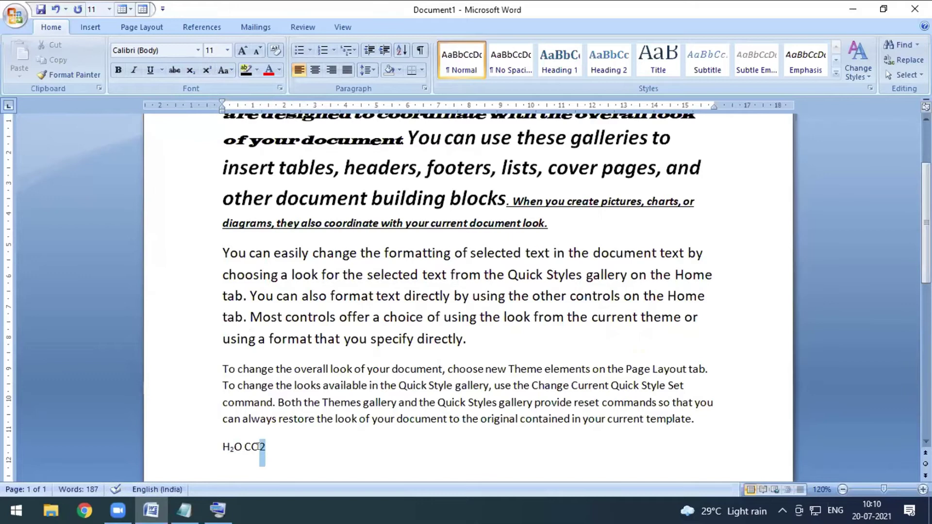
{"action": "left_click", "coordinate": [191, 70]}
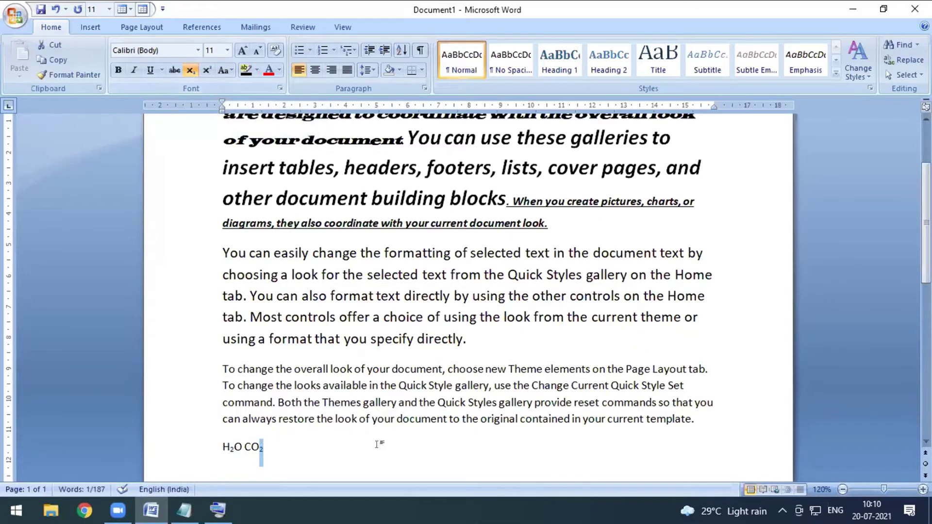
Put CO2 on its own line and add O2 with a subscript 2 on a new line below it
{"action": "left_click", "coordinate": [243, 447]}
{"action": "key", "text": "Return"}
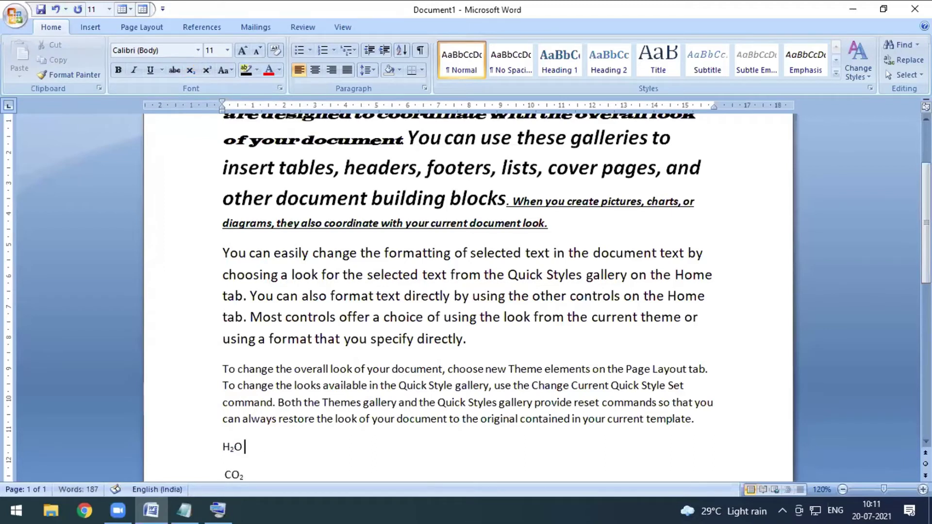
{"action": "left_click", "coordinate": [245, 476]}
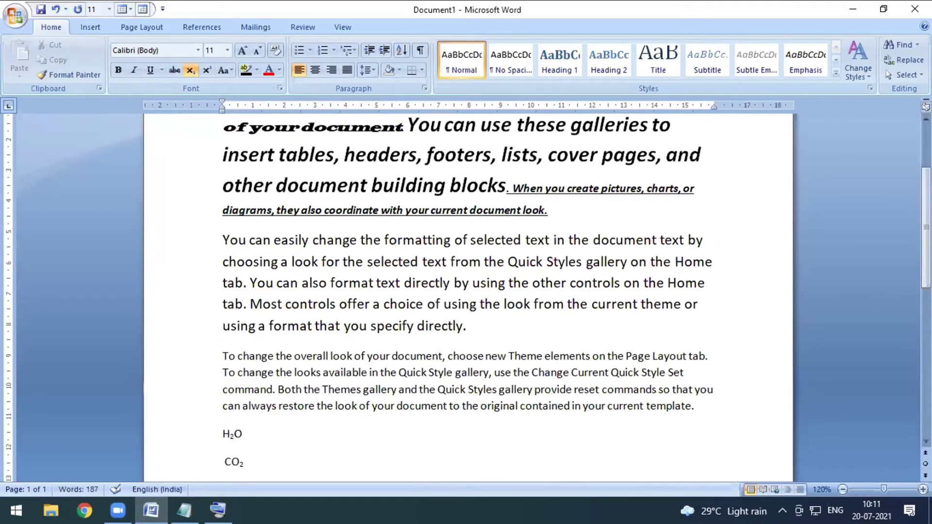
{"action": "key", "text": "Return"}
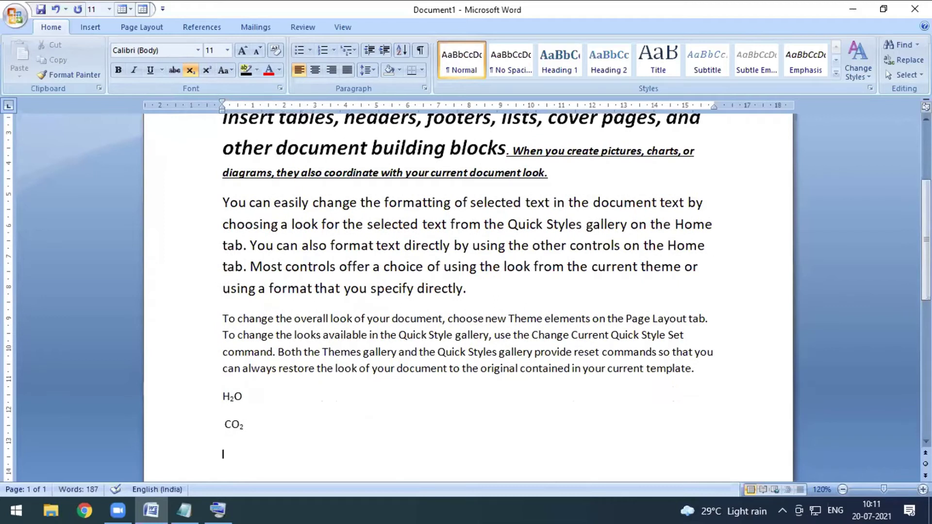
{"action": "type", "text": "o"}
{"action": "key", "text": "BackSpace"}
{"action": "key", "text": "ctrl+equal"}
{"action": "type", "text": "O2"}
{"action": "key", "text": "shift+Left"}
{"action": "left_click", "coordinate": [190, 70]}
{"action": "left_click", "coordinate": [266, 452]}
Switch to Notepad, move its window clear of the formulas, add the line "SUBSCRIPT = CTRL + =", and return to Word
{"action": "left_click", "coordinate": [184, 510]}
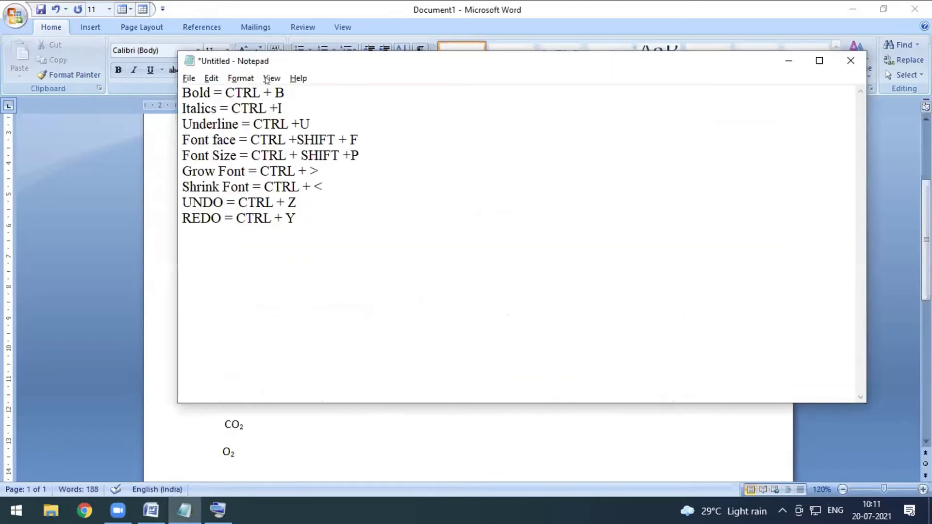
{"action": "left_click_drag", "start_coordinate": [327, 71], "coordinate": [517, 146]}
{"action": "left_click", "coordinate": [191, 71]}
{"action": "key", "text": "alt+Tab"}
{"action": "type", "text": "SUBSCRIPT = "}
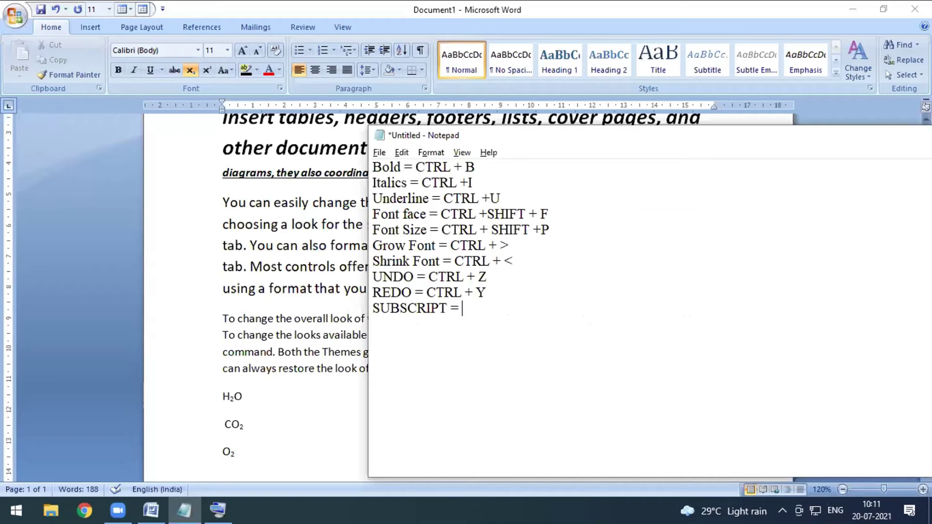
{"action": "type", "text": "CTRL + ="}
{"action": "left_click", "coordinate": [63, 30]}
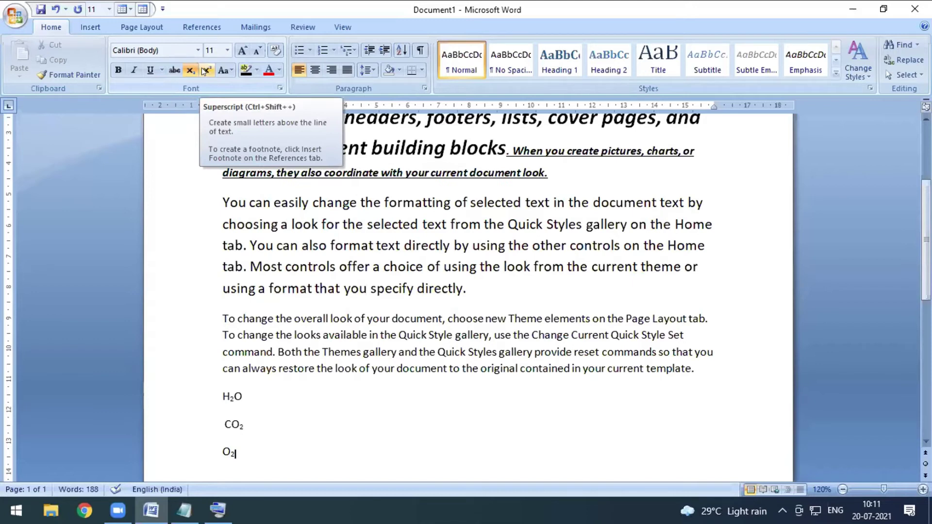
Insert a line reading "SubScript" above the H2O line
{"action": "scroll", "coordinate": [312, 368], "scroll_direction": "down", "scroll_amount": 2}
{"action": "left_click", "coordinate": [306, 319]}
{"action": "left_click", "coordinate": [215, 311]}
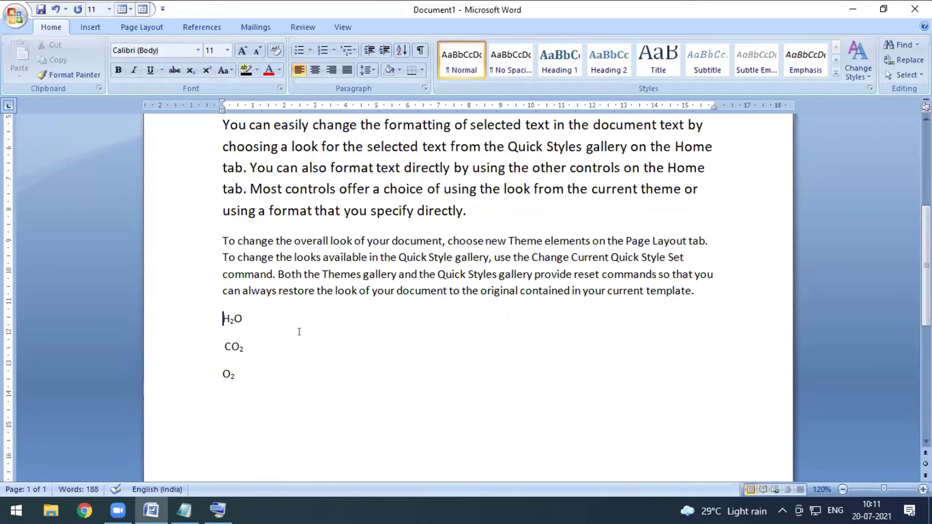
{"action": "key", "text": "Return"}
{"action": "key", "text": "Up"}
{"action": "type", "text": "SU"}
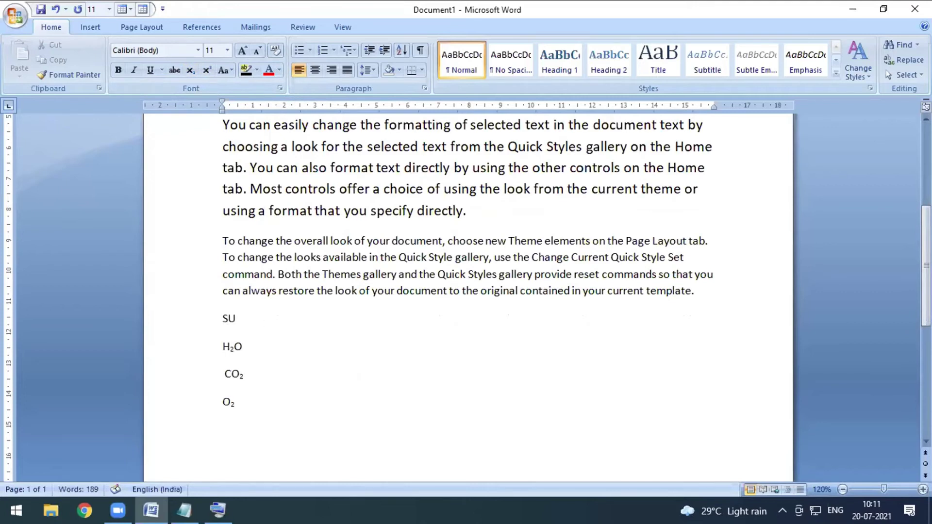
{"action": "type", "text": "bScript"}
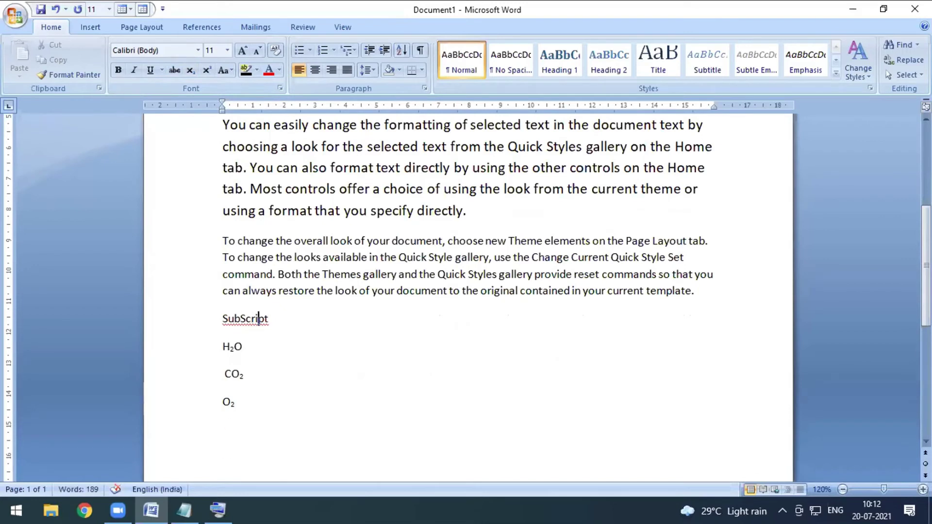
Turn off subscript on the line below O2 and write "Superscript" there
{"action": "left_click", "coordinate": [223, 432]}
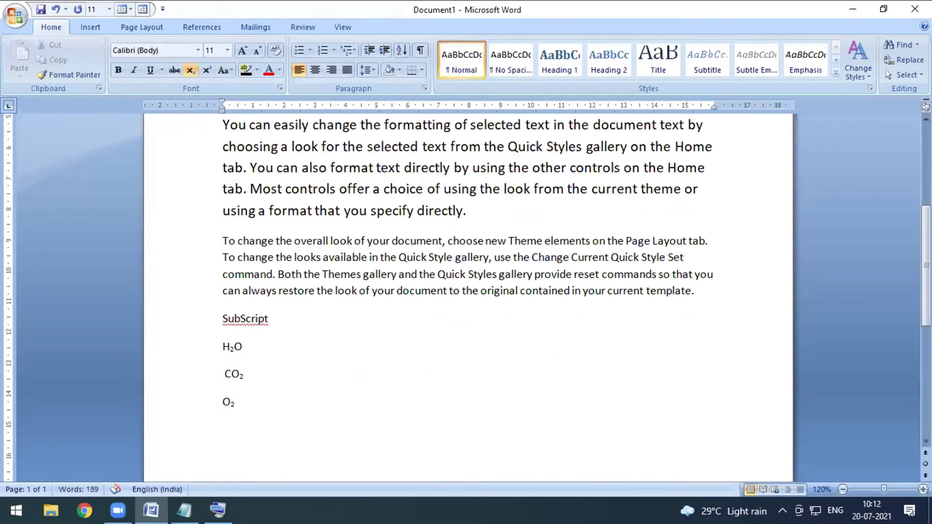
{"action": "left_click", "coordinate": [191, 70]}
{"action": "type", "text": "Superscript"}
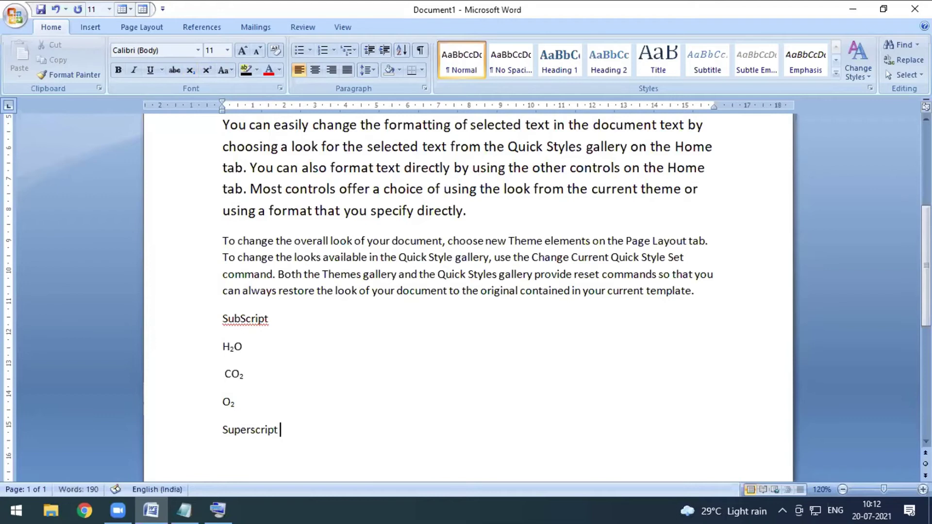
Write 2 squared =4 on a new line below "Superscript", formatting the exponent 2 as superscript
{"action": "key", "text": "Return"}
{"action": "type", "text": "22"}
{"action": "key", "text": "shift+Left"}
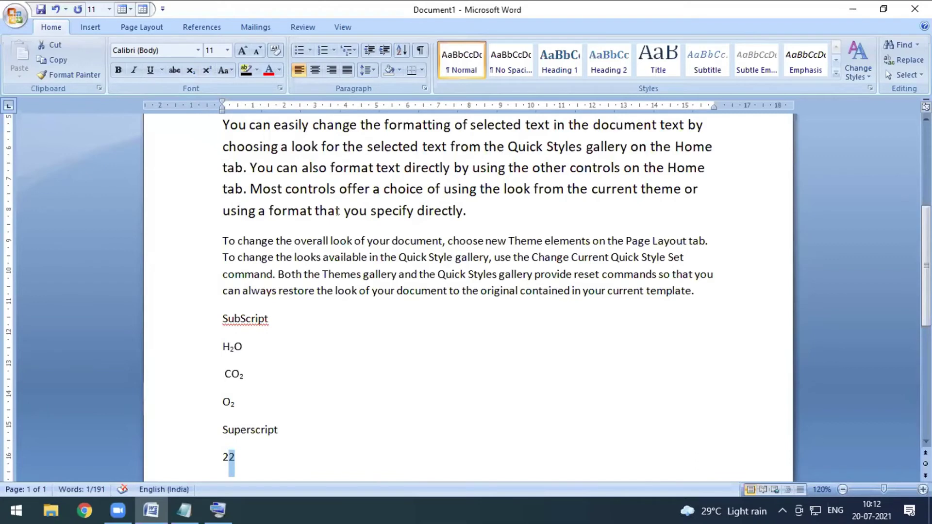
{"action": "left_click", "coordinate": [207, 70]}
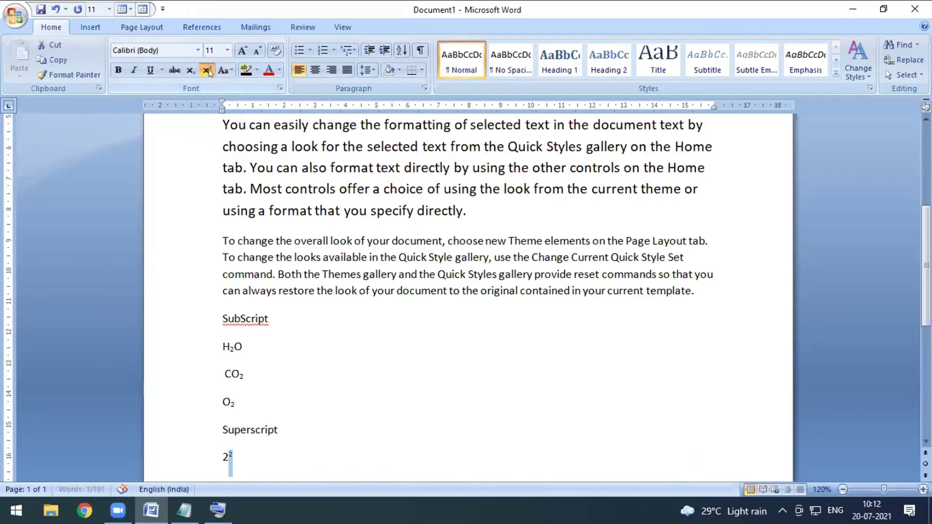
{"action": "left_click", "coordinate": [299, 454]}
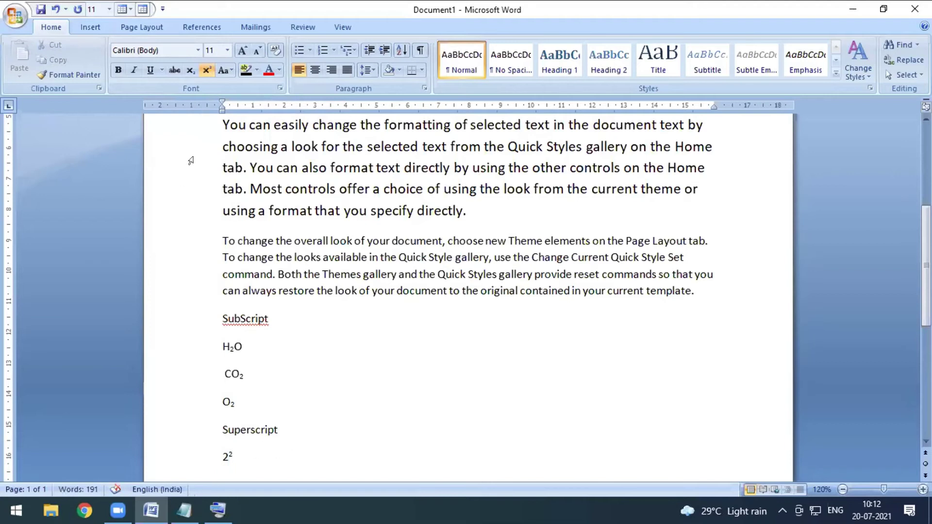
{"action": "left_click", "coordinate": [204, 70]}
{"action": "type", "text": "=4"}
Add a new line reading 15 squared = 225, with the exponent 2 formatted as superscript
{"action": "key", "text": "Return"}
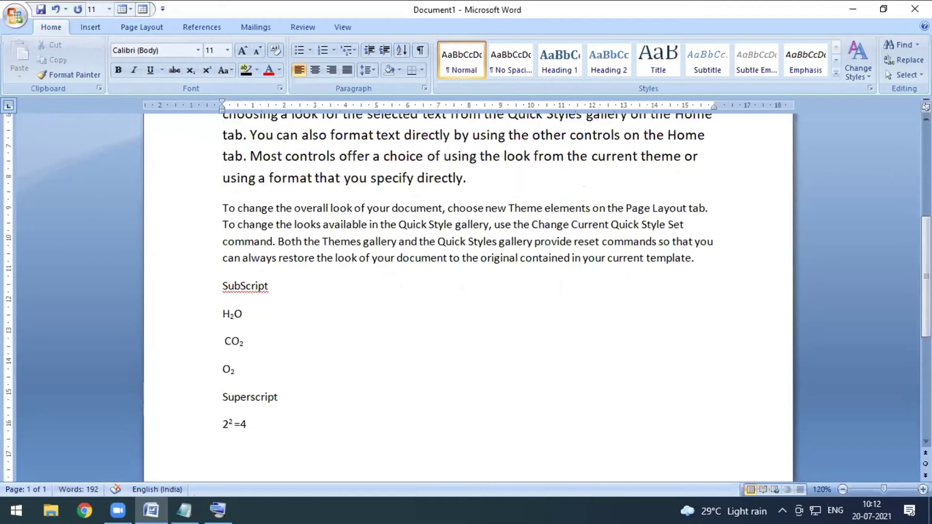
{"action": "type", "text": "152 = 225"}
{"action": "left_click_drag", "start_coordinate": [235, 453], "coordinate": [243, 452]}
{"action": "left_click", "coordinate": [207, 70]}
{"action": "left_click", "coordinate": [274, 453]}
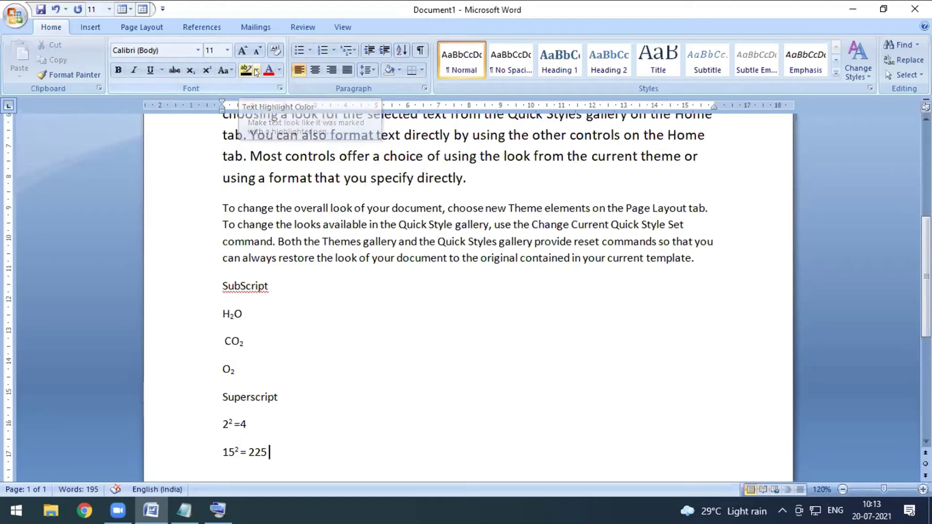
Preview highlight colours on the paragraph beginning "On the Insert tab", and set its font colour to dark orange
{"action": "scroll", "coordinate": [354, 240], "scroll_direction": "down", "scroll_amount": 2}
{"action": "scroll", "coordinate": [354, 240], "scroll_direction": "up", "scroll_amount": 7}
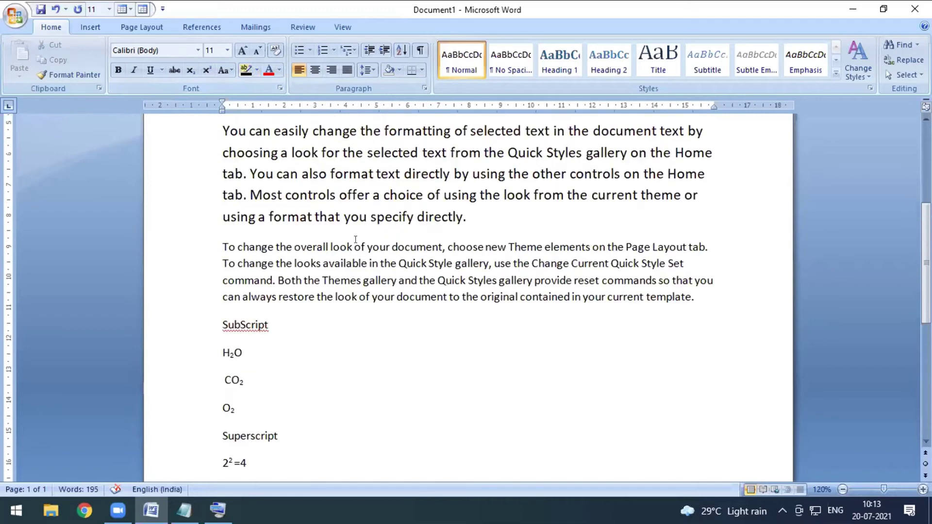
{"action": "left_click_drag", "start_coordinate": [223, 130], "coordinate": [566, 250]}
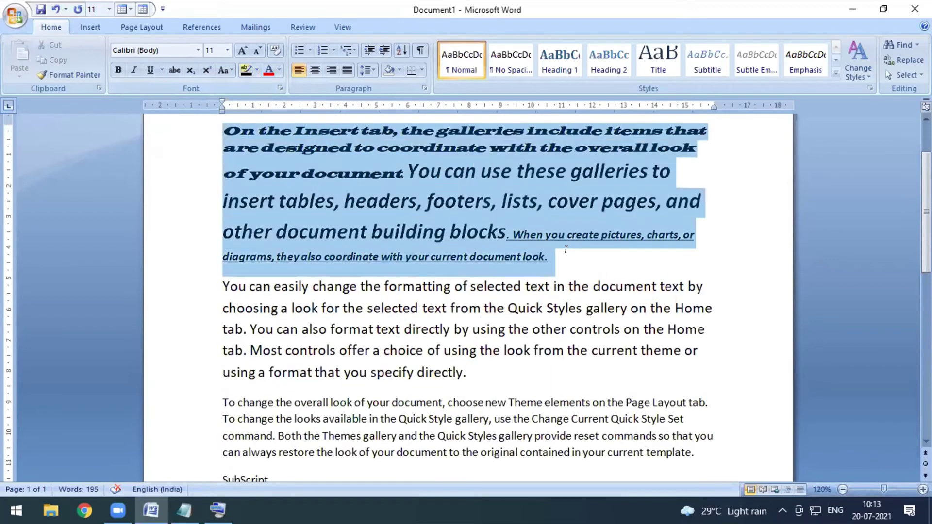
{"action": "left_click", "coordinate": [256, 71]}
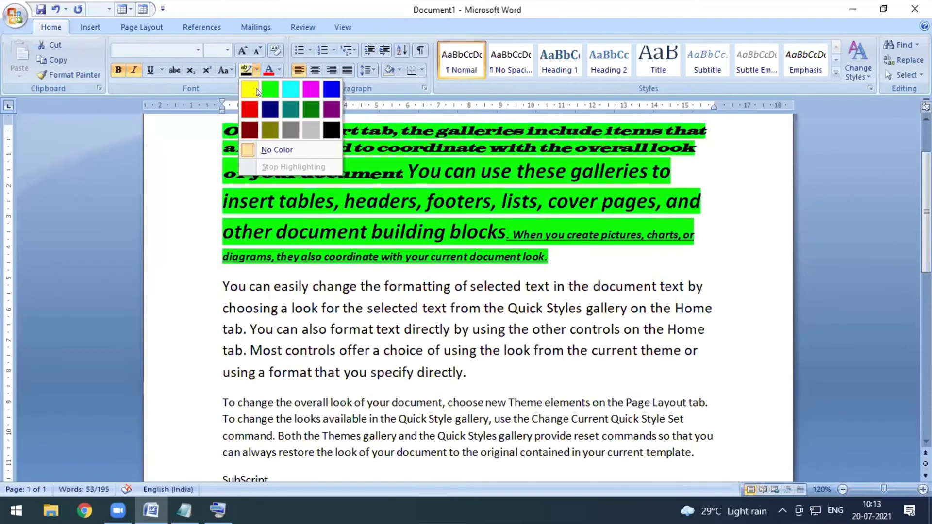
{"action": "left_click", "coordinate": [211, 131]}
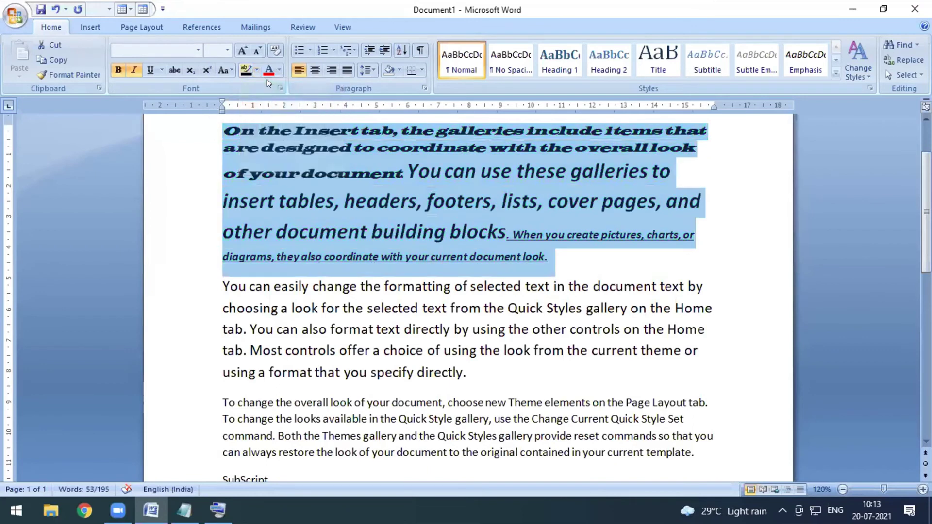
{"action": "left_click", "coordinate": [278, 70]}
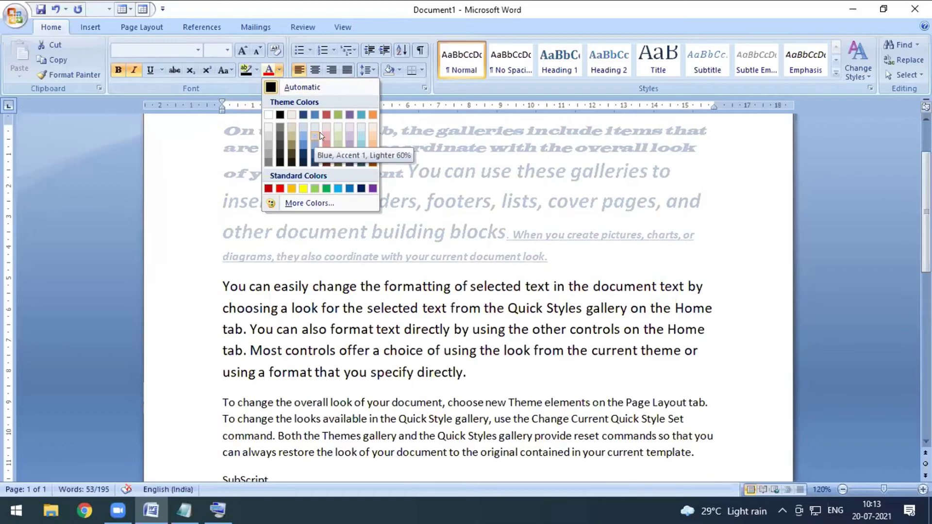
{"action": "key", "text": "Escape"}
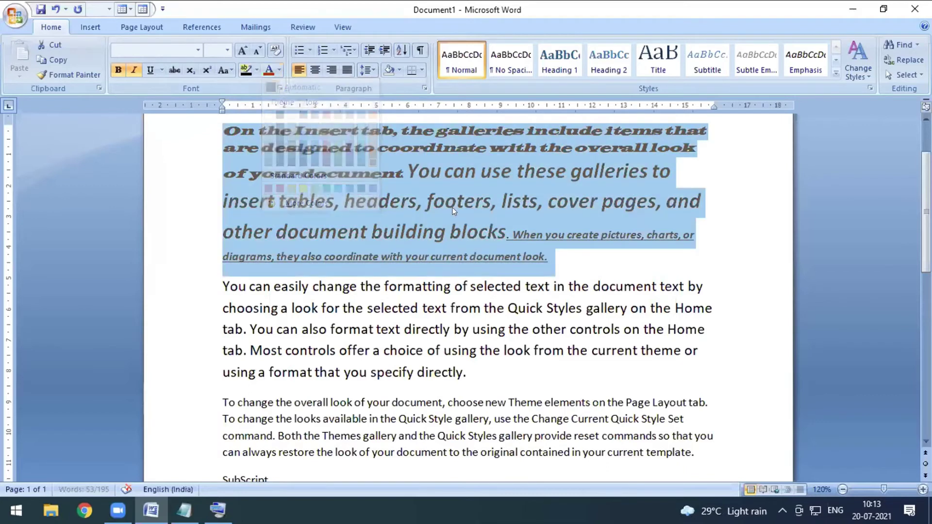
Set the font colour of the paragraph beginning "You can easily change the formatting" to light blue
{"action": "scroll", "coordinate": [332, 266], "scroll_direction": "down", "scroll_amount": 3}
{"action": "left_click_drag", "start_coordinate": [214, 206], "coordinate": [473, 297]}
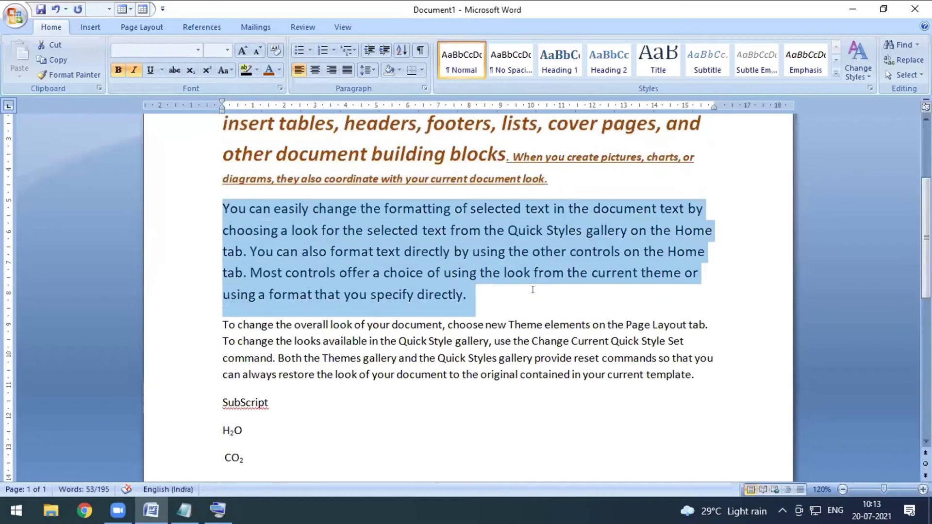
{"action": "left_click", "coordinate": [277, 71]}
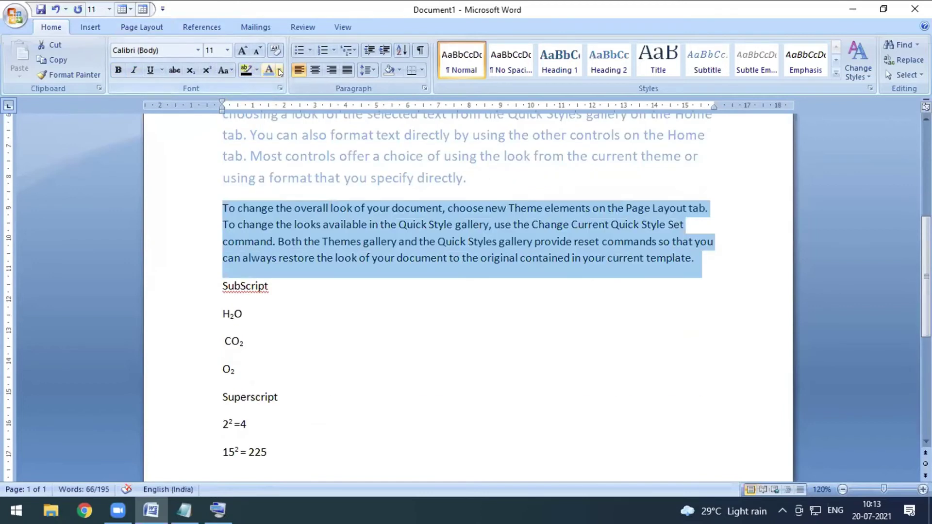
Set the font colour of the paragraph beginning "To change the overall look" to the red theme colour
{"action": "left_click", "coordinate": [280, 71]}
{"action": "left_click", "coordinate": [327, 115]}
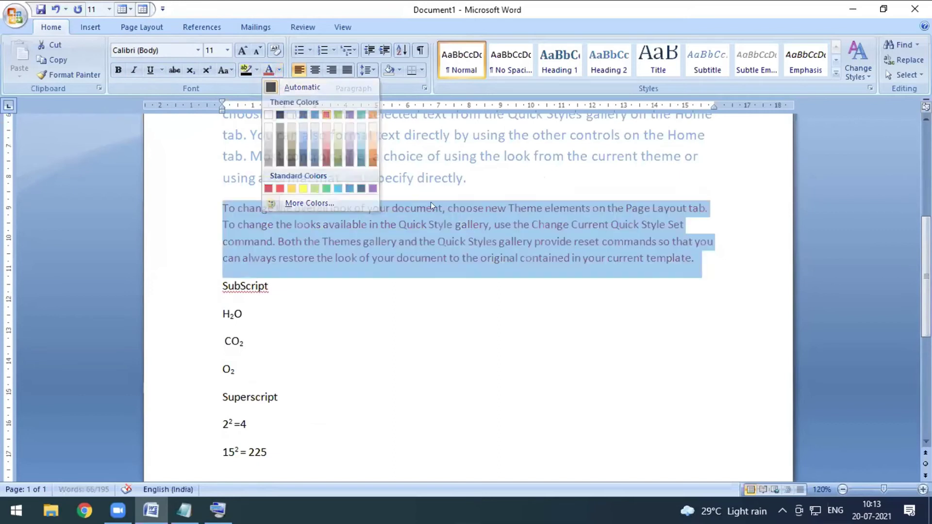
{"action": "left_click", "coordinate": [506, 314]}
{"action": "scroll", "coordinate": [529, 321], "scroll_direction": "up", "scroll_amount": 2}
{"action": "scroll", "coordinate": [529, 321], "scroll_direction": "up", "scroll_amount": 3}
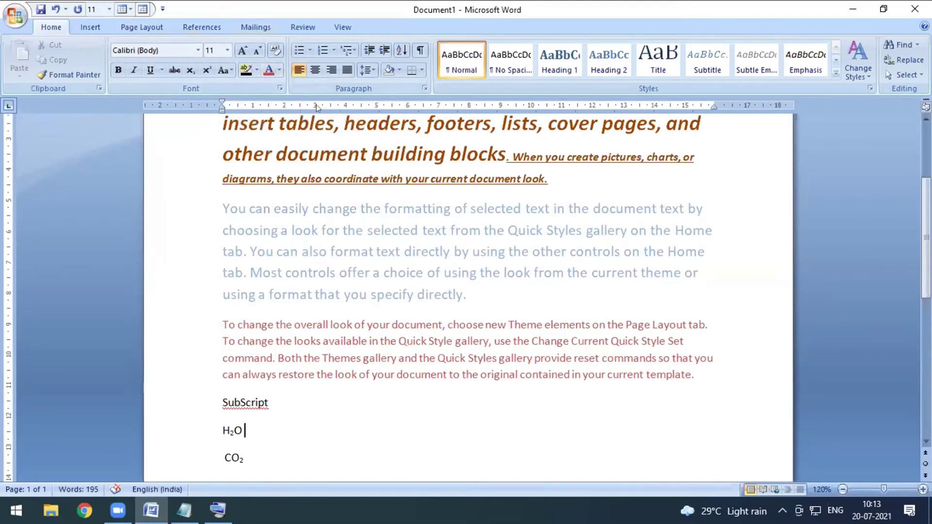
Add a line reading "Buy some food" below the 15 squared = 225 line, followed by a new empty line
{"action": "scroll", "coordinate": [313, 334], "scroll_direction": "down", "scroll_amount": 10}
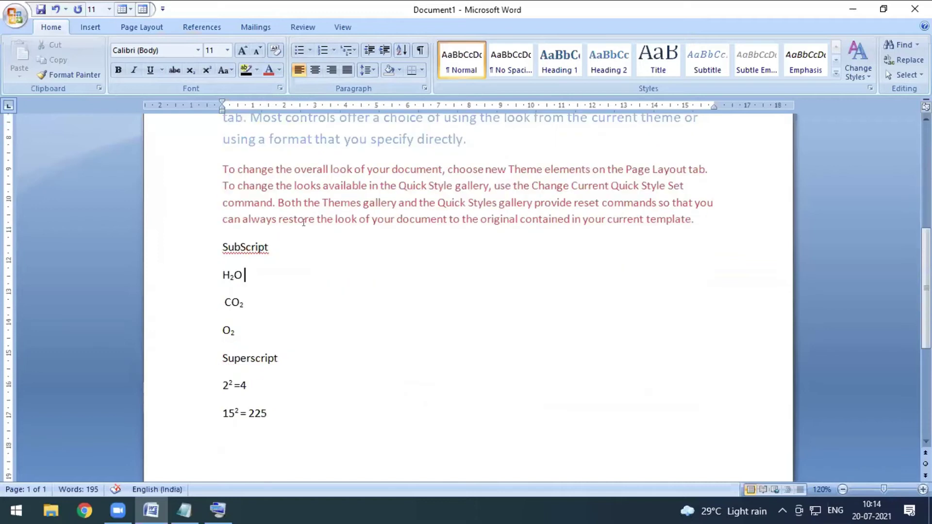
{"action": "left_click", "coordinate": [300, 217]}
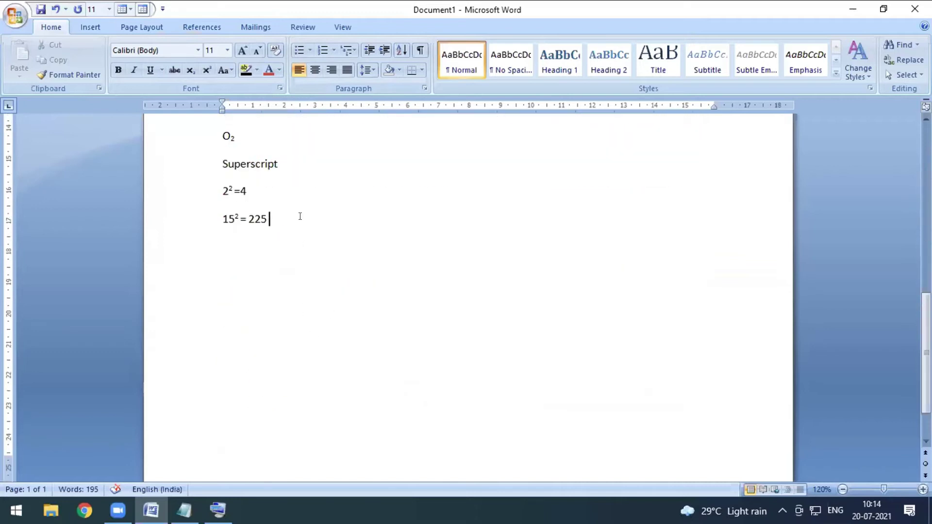
{"action": "key", "text": "Return"}
{"action": "type", "text": "Buy some food"}
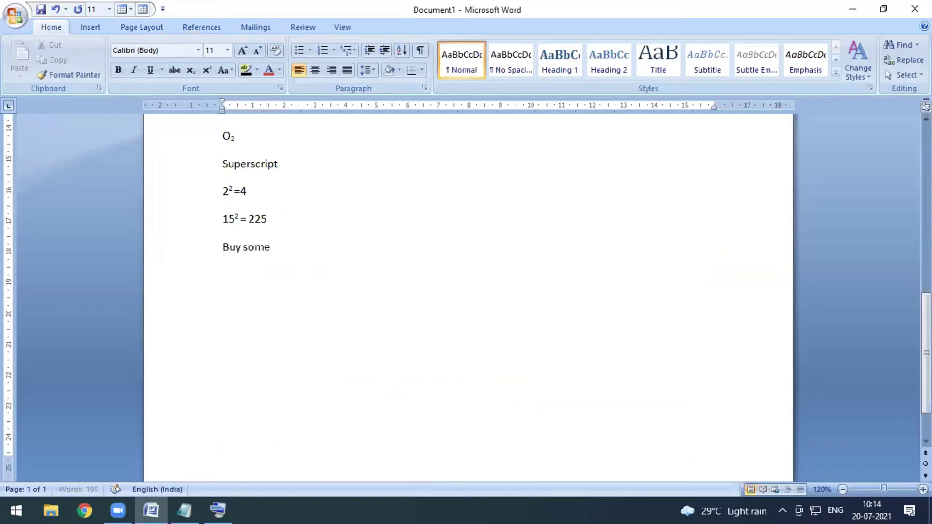
{"action": "key", "text": "Return"}
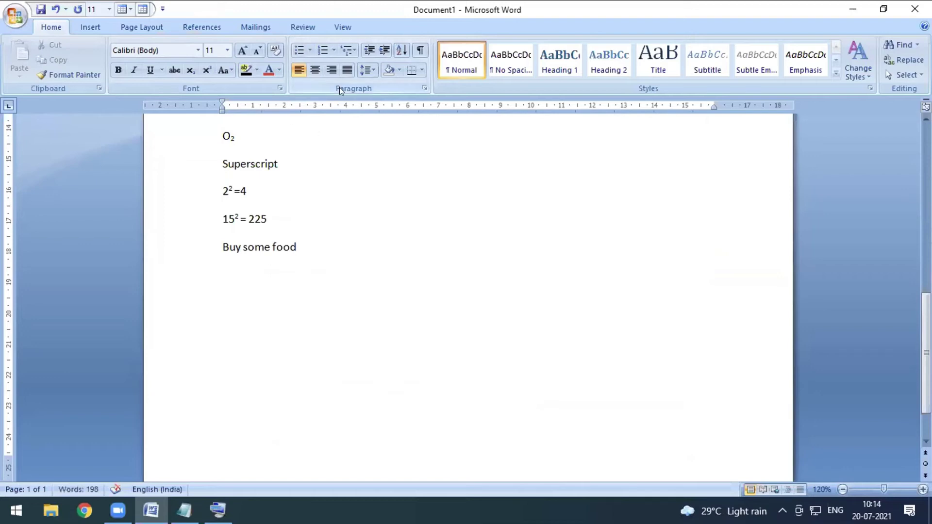
Start a bulleted list with solid round bullets under "Buy some food" containing Bread, Garlic and Cheese
{"action": "left_click", "coordinate": [309, 50]}
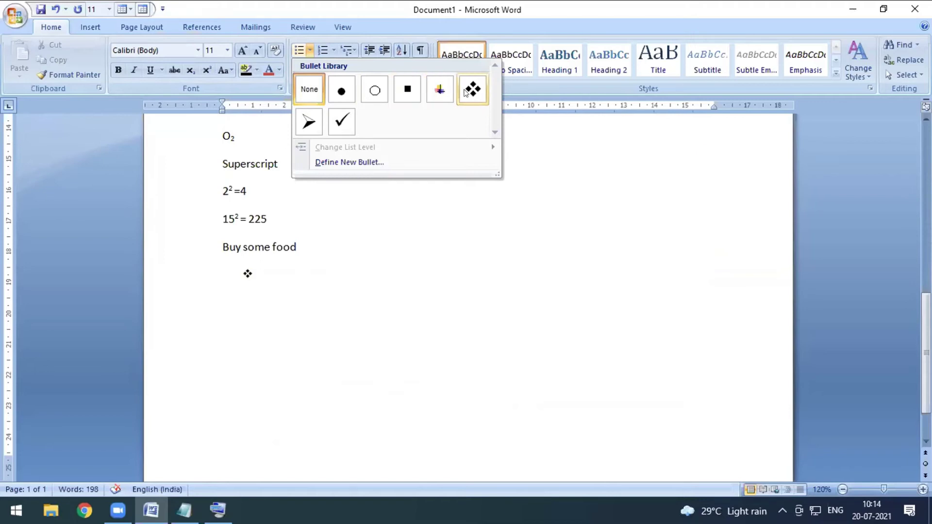
{"action": "left_click", "coordinate": [342, 91]}
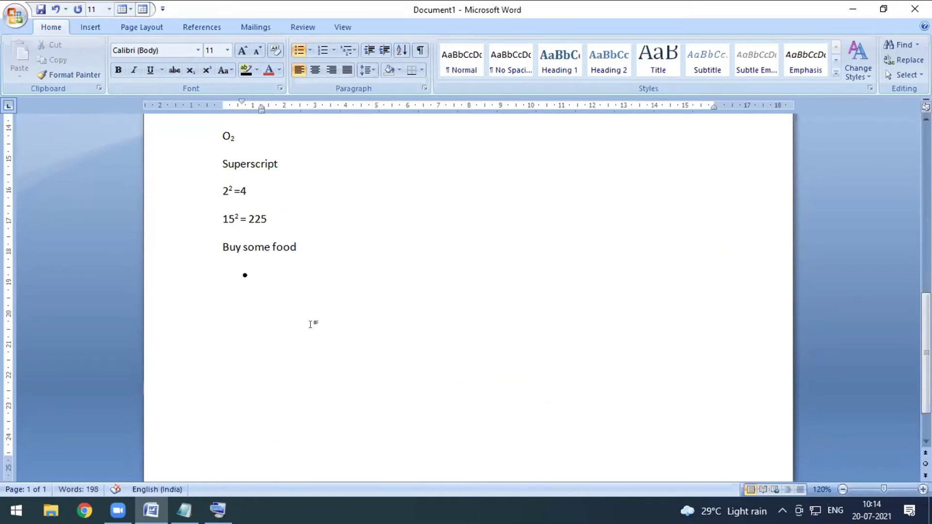
{"action": "type", "text": "Bread"}
{"action": "key", "text": "Return"}
{"action": "type", "text": "Ga"}
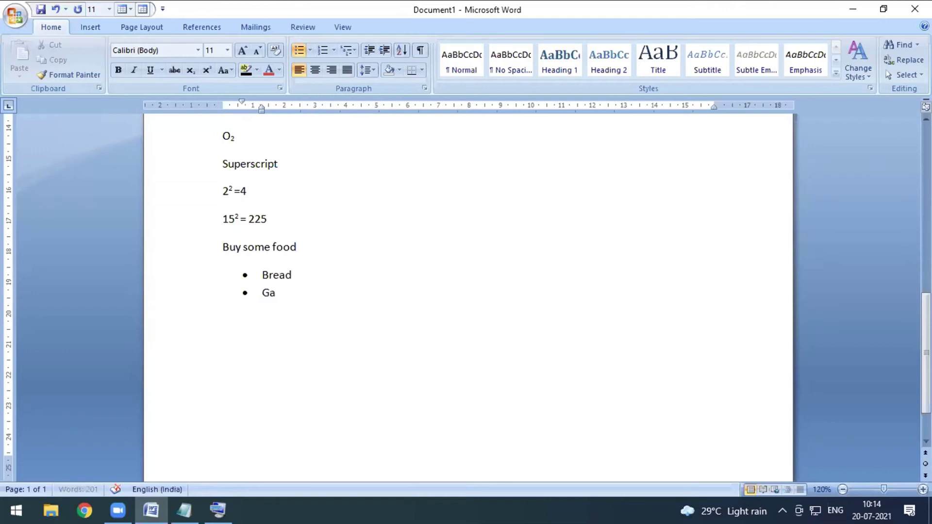
{"action": "type", "text": "rlic"}
{"action": "key", "text": "Return"}
{"action": "type", "text": "Cheese"}
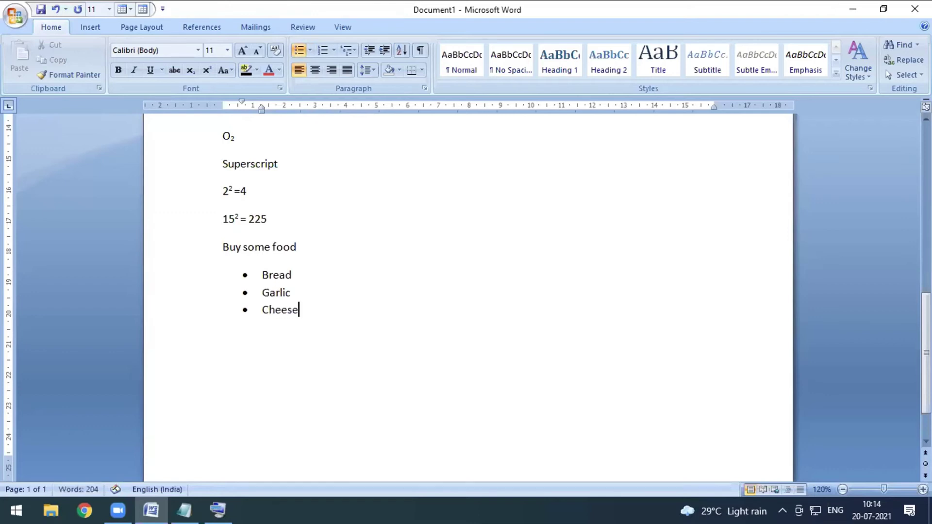
Add Jam as a bullet item below Cheese and end the bulleted list after it
{"action": "key", "text": "Return"}
{"action": "key", "text": "BackSpace"}
{"action": "left_click", "coordinate": [311, 311]}
{"action": "key", "text": "Return"}
{"action": "type", "text": "Jam"}
{"action": "key", "text": "Return"}
{"action": "key", "text": "BackSpace"}
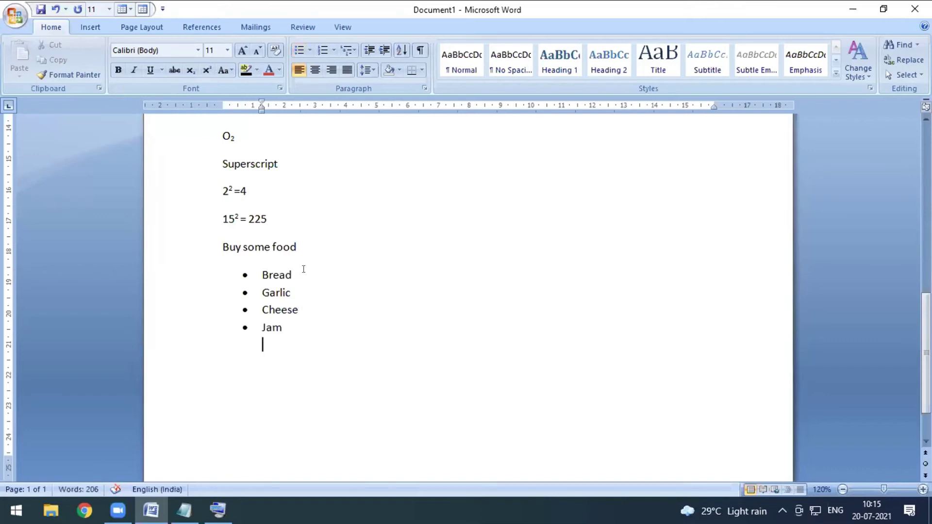
Apply strikethrough to each of the list items Bread, Garlic, Cheese and Jam
{"action": "left_click_drag", "start_coordinate": [303, 269], "coordinate": [261, 275]}
{"action": "left_click", "coordinate": [177, 72]}
{"action": "left_click", "coordinate": [360, 279]}
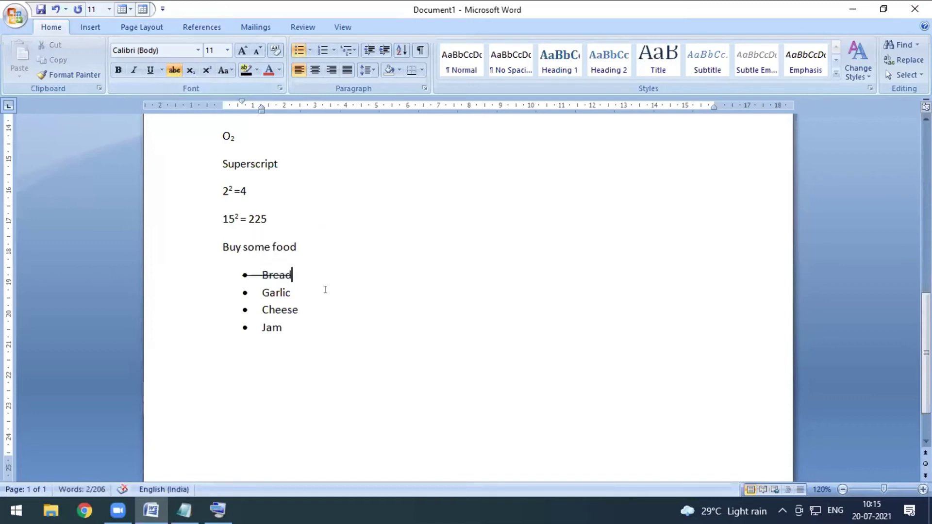
{"action": "left_click_drag", "start_coordinate": [303, 292], "coordinate": [225, 291]}
{"action": "left_click", "coordinate": [174, 69]}
{"action": "left_click_drag", "start_coordinate": [304, 310], "coordinate": [198, 321]}
{"action": "left_click", "coordinate": [175, 70]}
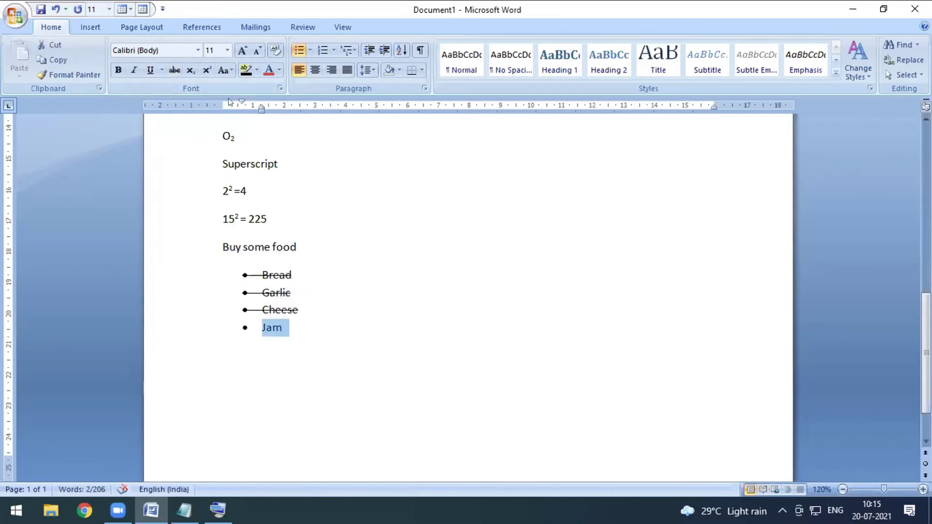
{"action": "left_click", "coordinate": [174, 70]}
{"action": "left_click", "coordinate": [432, 369]}
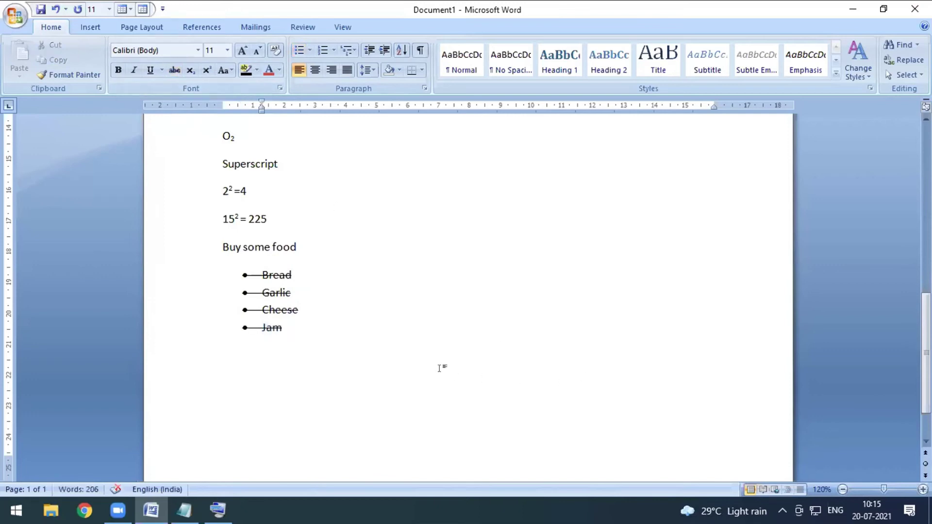
Undo the strikethrough on all four food list items
{"action": "key", "text": "ctrl+z"}
{"action": "key", "text": "ctrl+z"}
{"action": "key", "text": "ctrl+z"}
{"action": "key", "text": "ctrl+z"}
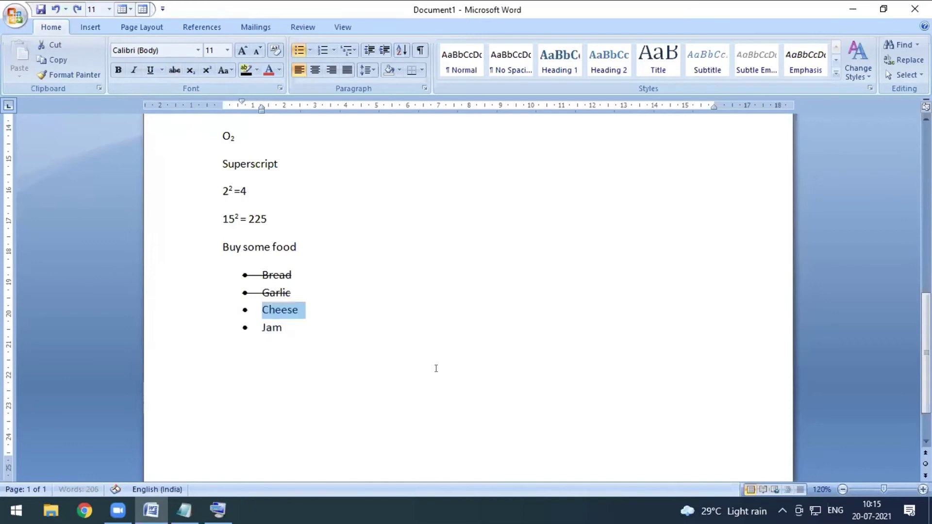
Convert the bulleted food list from Bread to Jam into a numbered list in the 1. 2. 3. format
{"action": "left_click", "coordinate": [334, 52]}
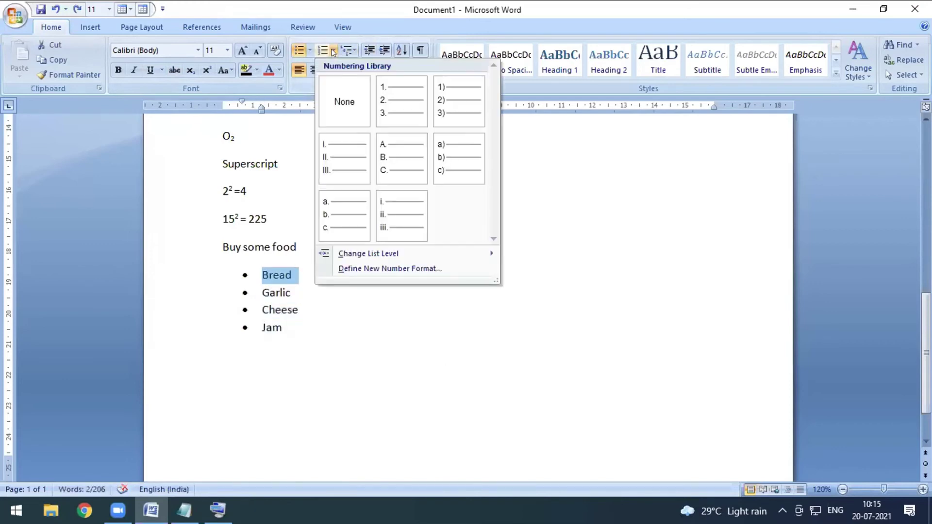
{"action": "left_click", "coordinate": [384, 92]}
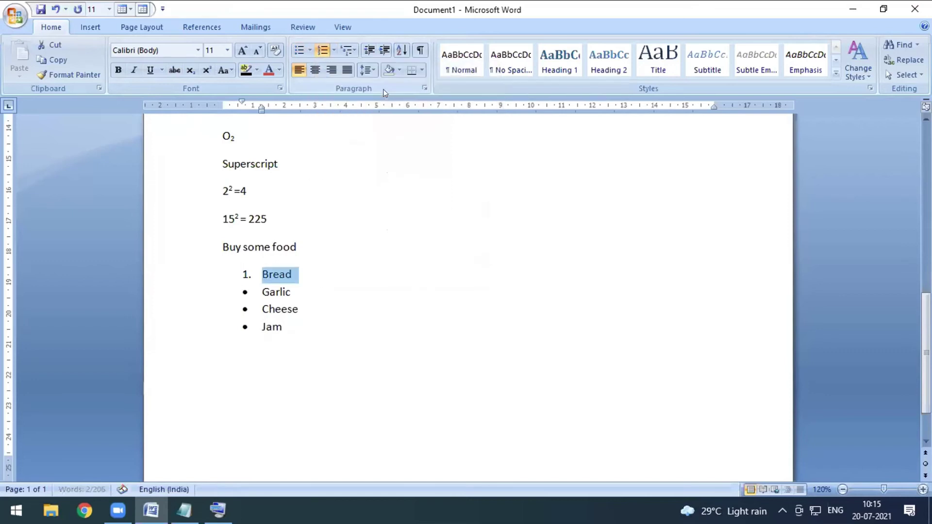
{"action": "left_click_drag", "start_coordinate": [282, 274], "coordinate": [588, 372]}
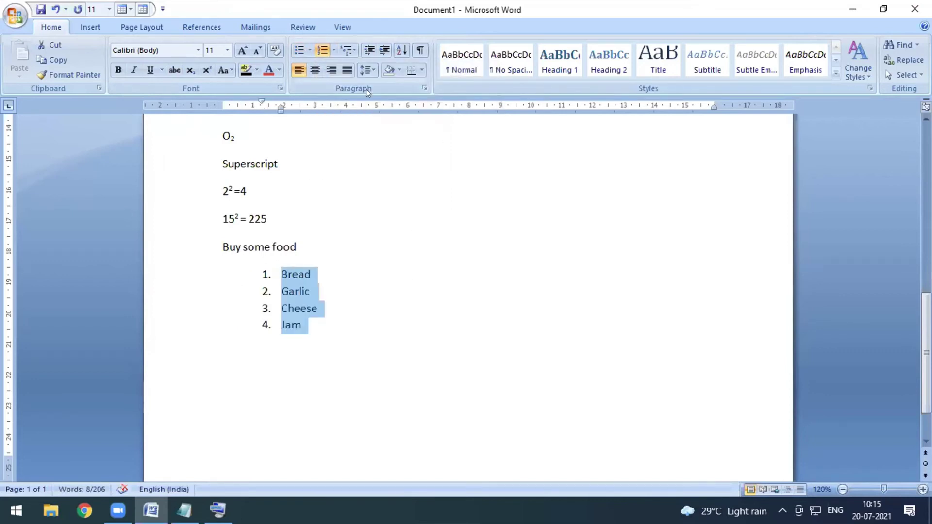
Preview other number formats on the food list, and apply the 1. a. i. multilevel list format to it
{"action": "left_click", "coordinate": [333, 52]}
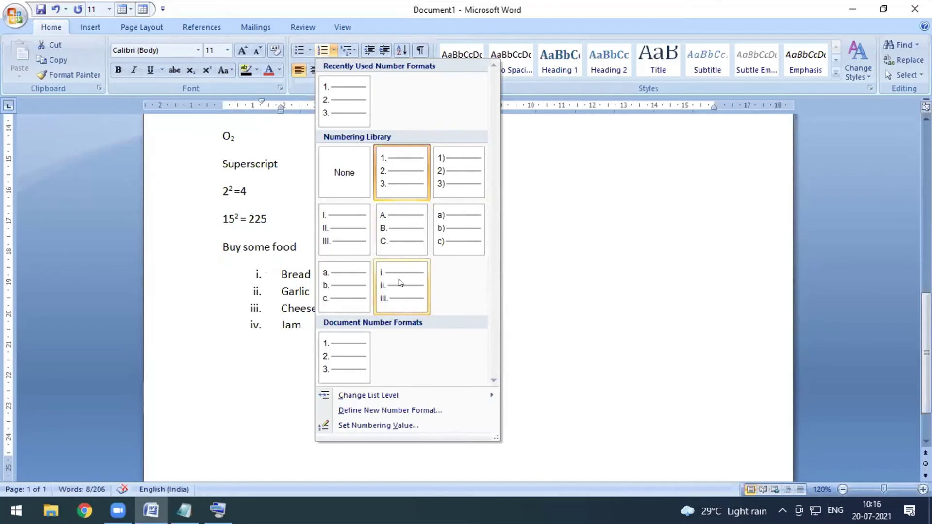
{"action": "left_click", "coordinate": [353, 51]}
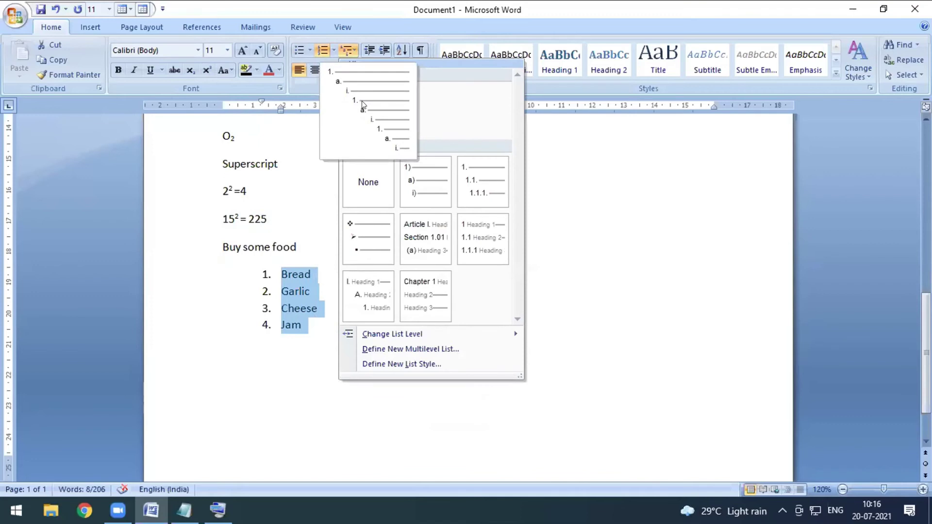
{"action": "left_click", "coordinate": [363, 105]}
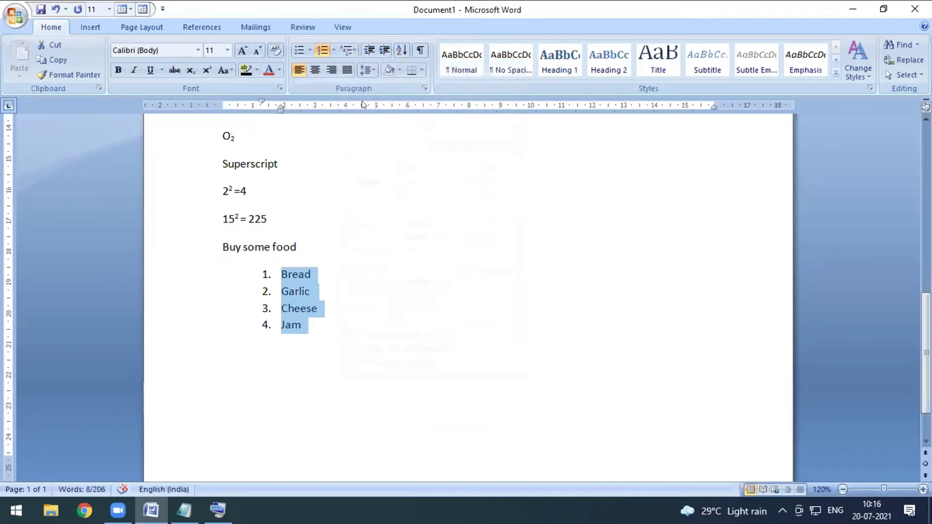
{"action": "left_click", "coordinate": [321, 277]}
{"action": "key", "text": "Return"}
{"action": "key", "text": "BackSpace"}
{"action": "key", "text": "BackSpace"}
{"action": "key", "text": "BackSpace"}
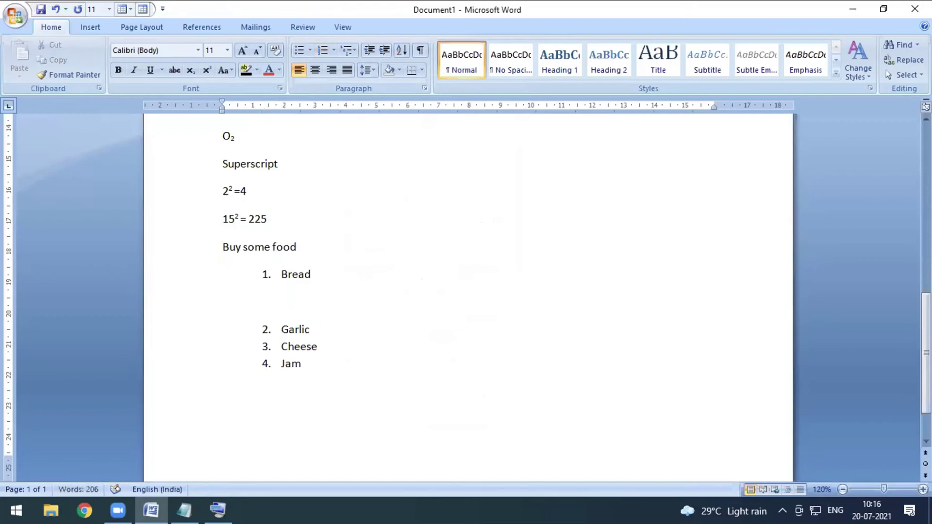
{"action": "key", "text": "BackSpace"}
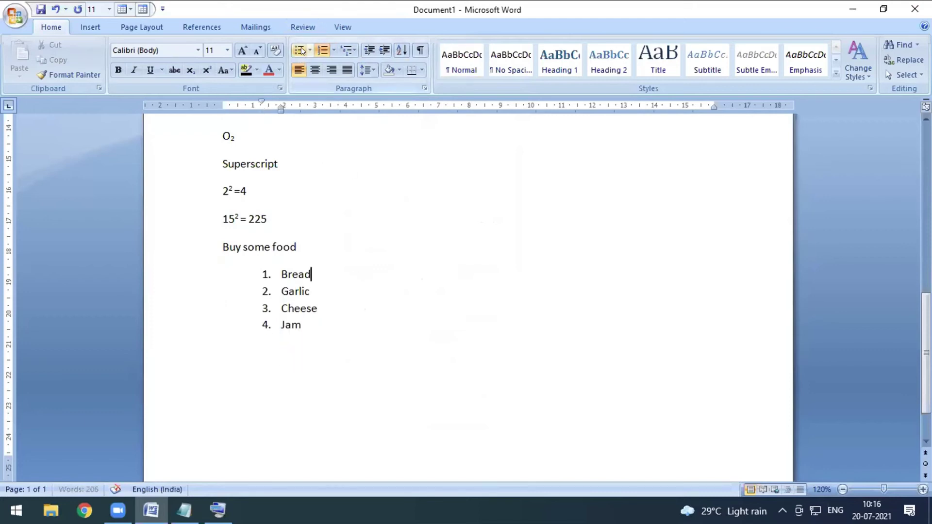
Preview the available bullet styles and number formats on the food list without applying any
{"action": "left_click", "coordinate": [309, 51]}
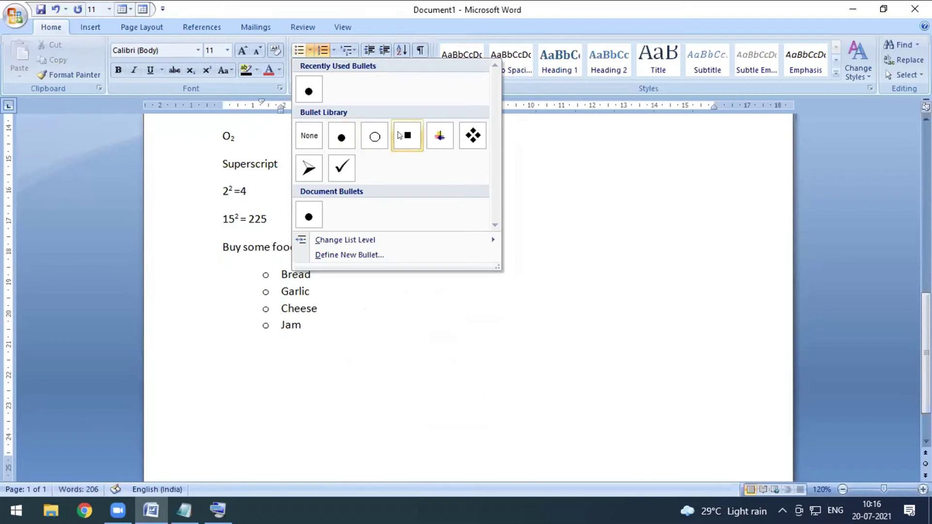
{"action": "left_click", "coordinate": [322, 51]}
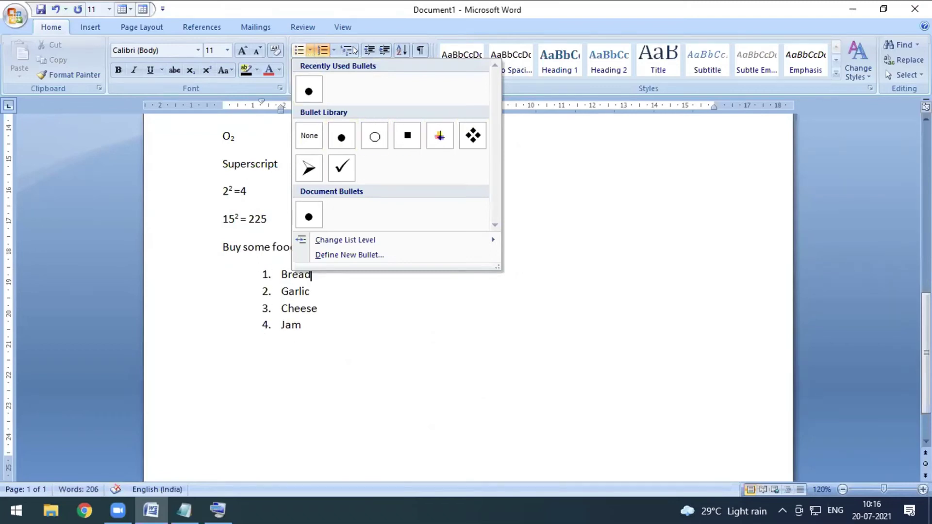
{"action": "left_click", "coordinate": [333, 50]}
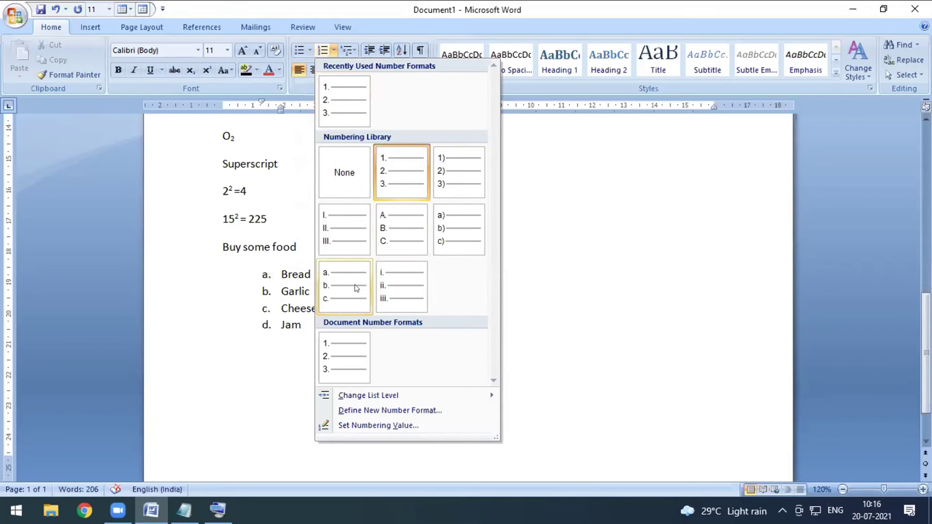
{"action": "left_click", "coordinate": [582, 271]}
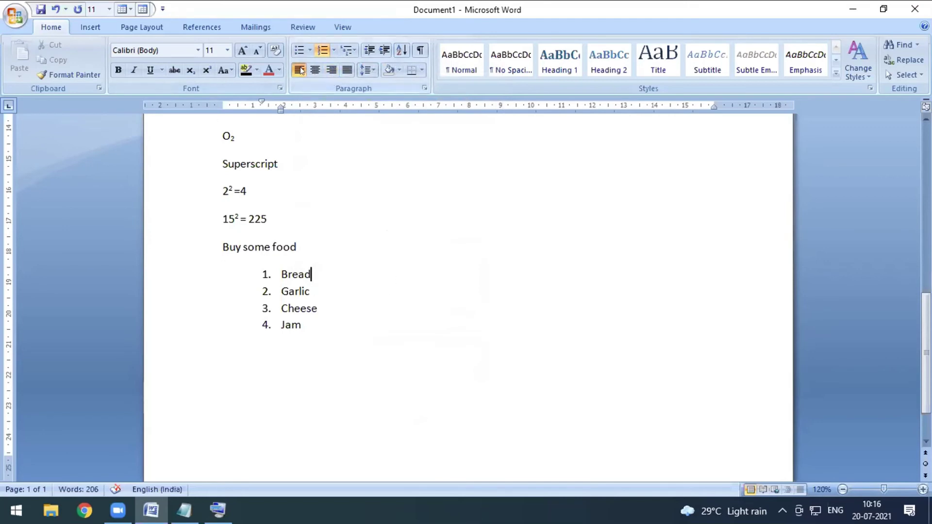
Insert the line "This is my first paragraph" above the opening paragraph and centre it
{"action": "scroll", "coordinate": [357, 392], "scroll_direction": "up", "scroll_amount": 10}
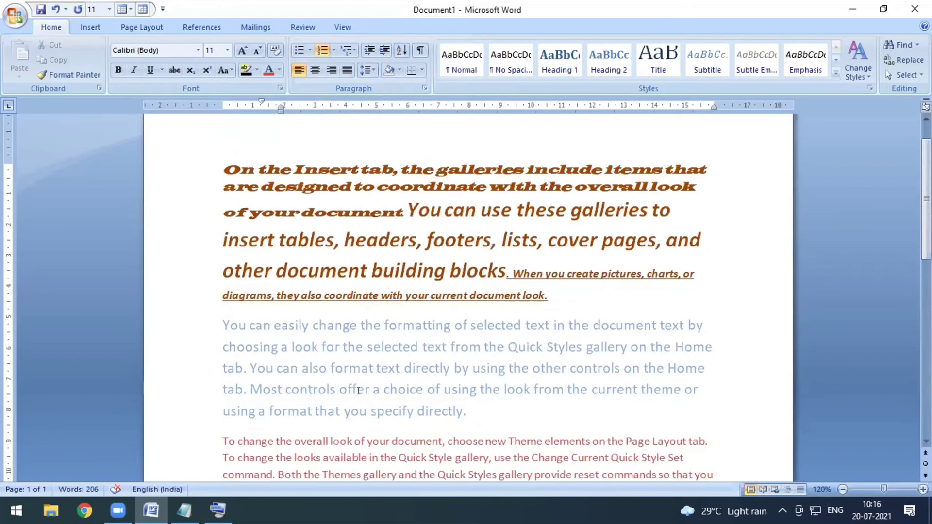
{"action": "left_click_drag", "start_coordinate": [198, 168], "coordinate": [562, 278]}
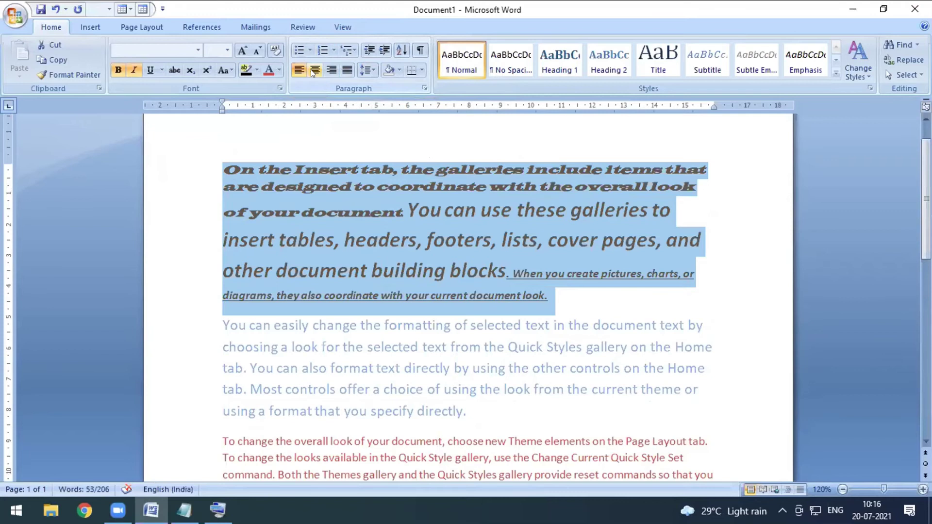
{"action": "scroll", "coordinate": [356, 359], "scroll_direction": "up", "scroll_amount": 1}
{"action": "left_click", "coordinate": [386, 229]}
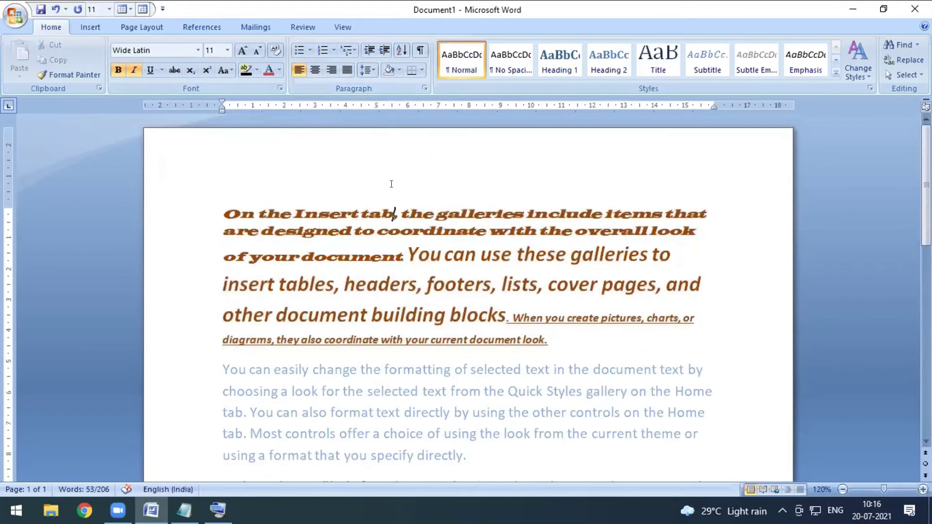
{"action": "left_click", "coordinate": [214, 213]}
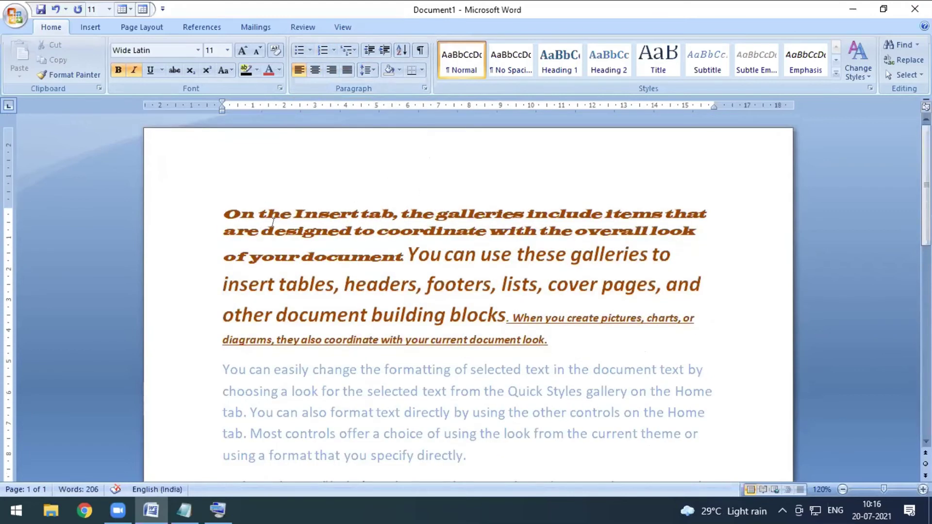
{"action": "key", "text": "Return"}
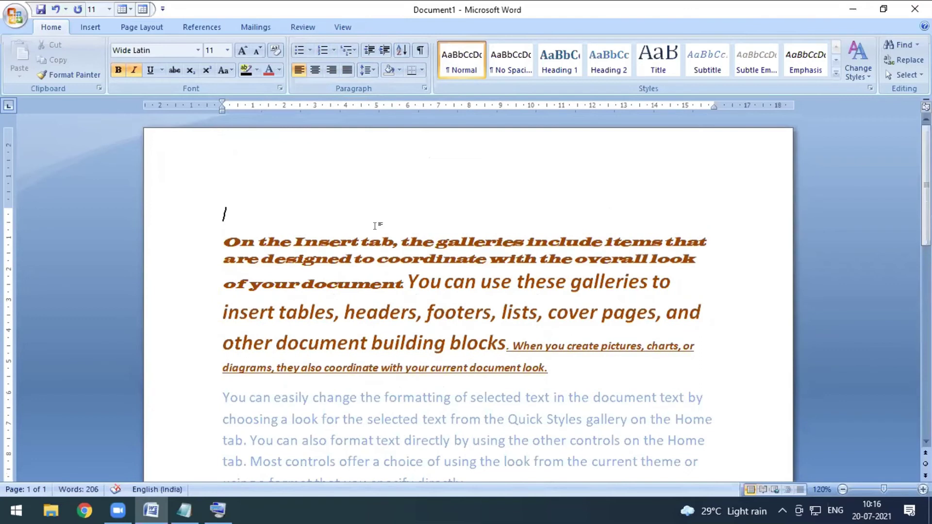
{"action": "type", "text": "This is my first paragraph"}
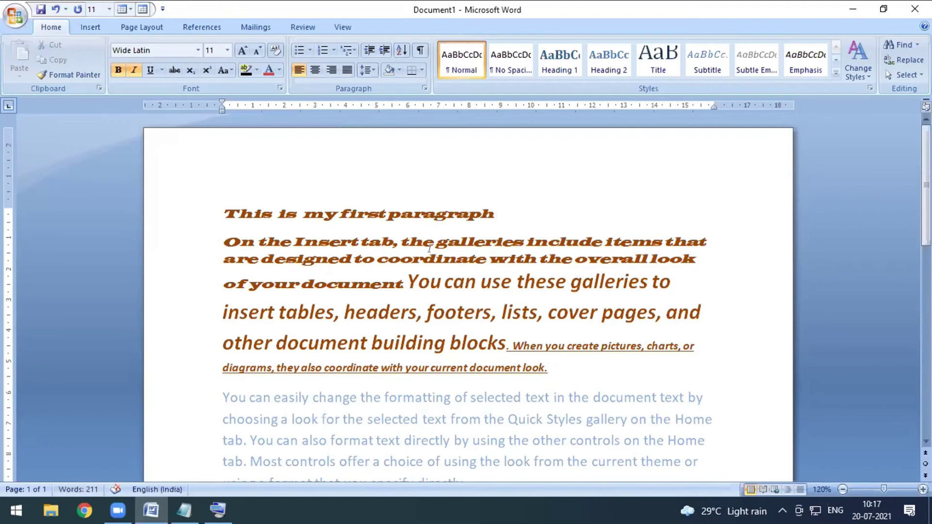
{"action": "left_click_drag", "start_coordinate": [523, 214], "coordinate": [210, 208]}
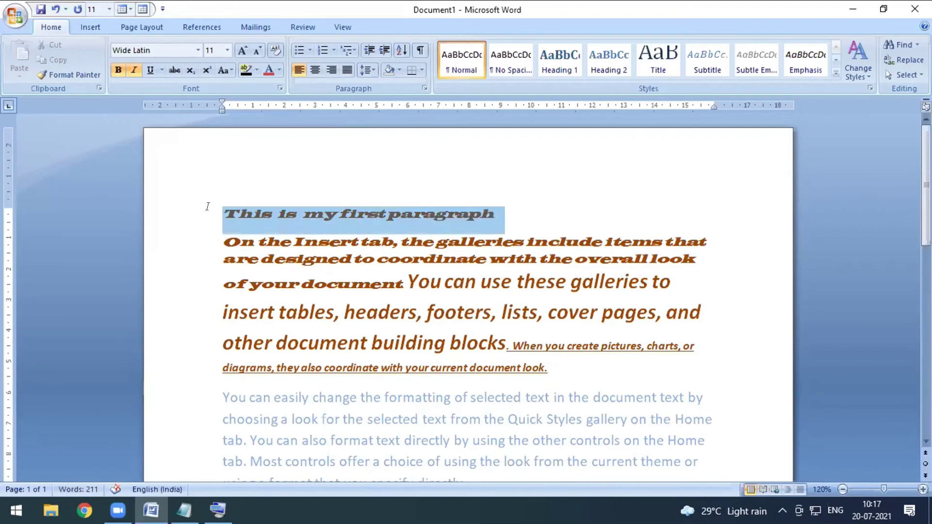
{"action": "left_click", "coordinate": [315, 71]}
Switch to Notepad and add the lines Center, left, Right and Justify below the SUBSCRIPT entry
{"action": "key", "text": "alt+Tab"}
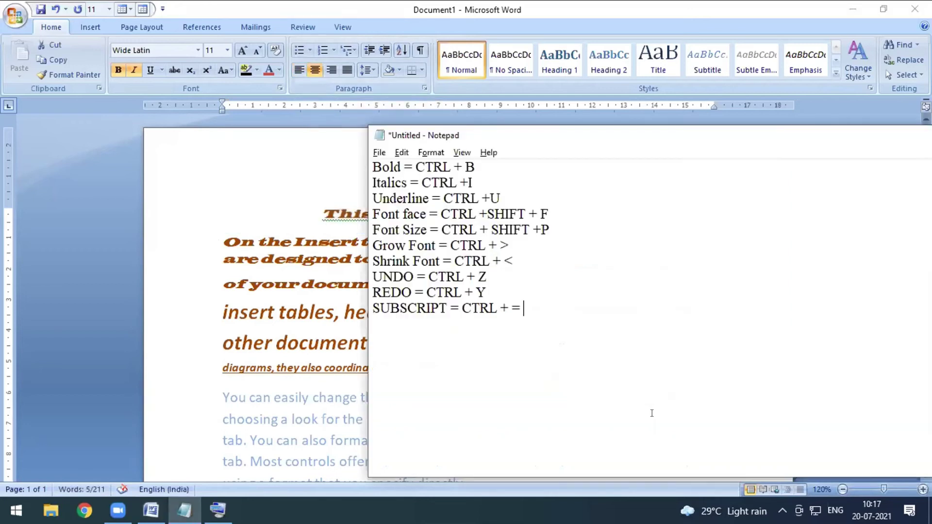
{"action": "key", "text": "Return"}
{"action": "type", "text": "Center"}
{"action": "key", "text": "Return"}
{"action": "type", "text": "left Right"}
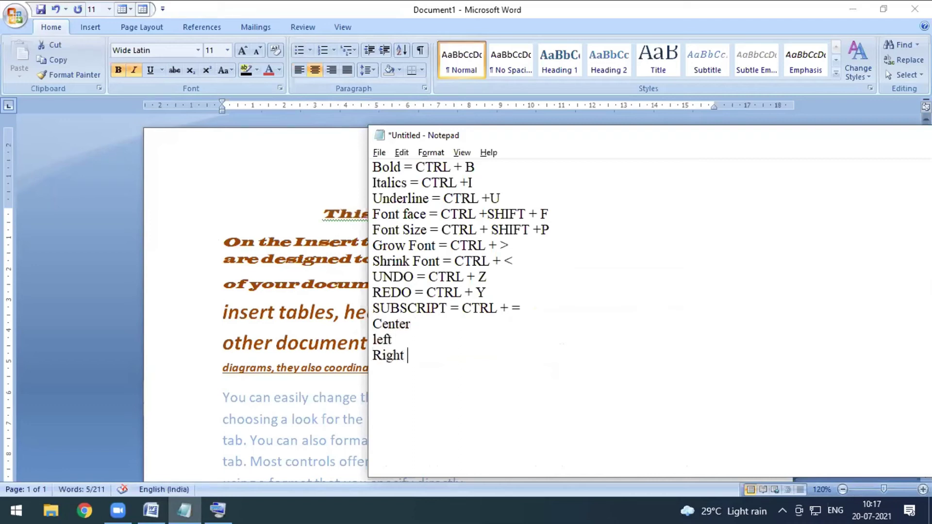
{"action": "key", "text": "Return"}
{"action": "type", "text": "Justify"}
Complete the Center entry in the Notepad shortcut list with "= CTRL + E", checking the Center command in Word
{"action": "left_click", "coordinate": [542, 324]}
{"action": "type", "text": "="}
{"action": "left_click", "coordinate": [319, 71]}
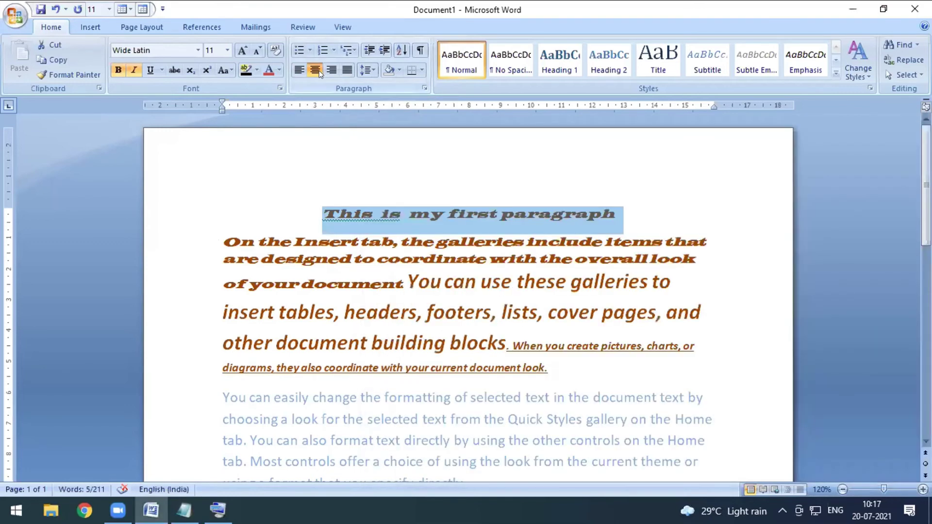
{"action": "key", "text": "alt+Tab"}
{"action": "type", "text": "CTRL + "}
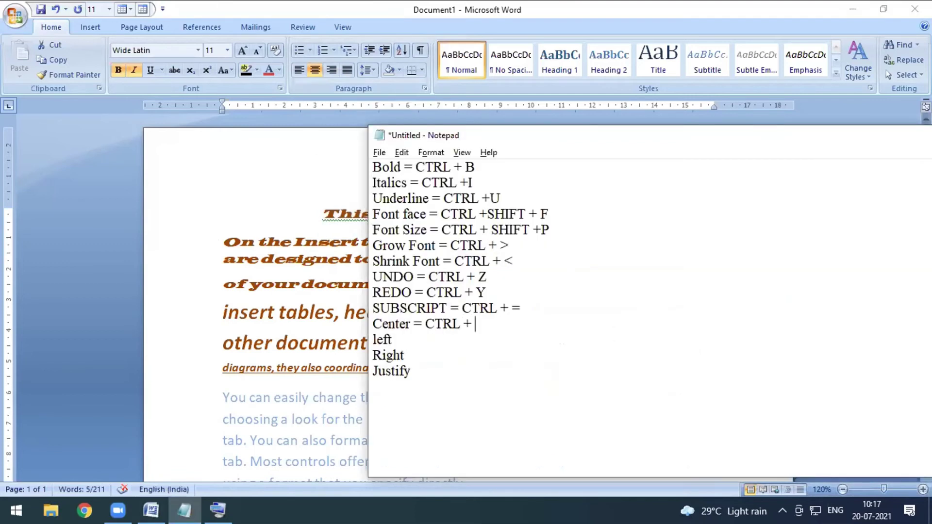
{"action": "type", "text": "E"}
Switch back to Word, left-align the line "This is my first paragraph" and centre it again
{"action": "key", "text": "alt+Tab"}
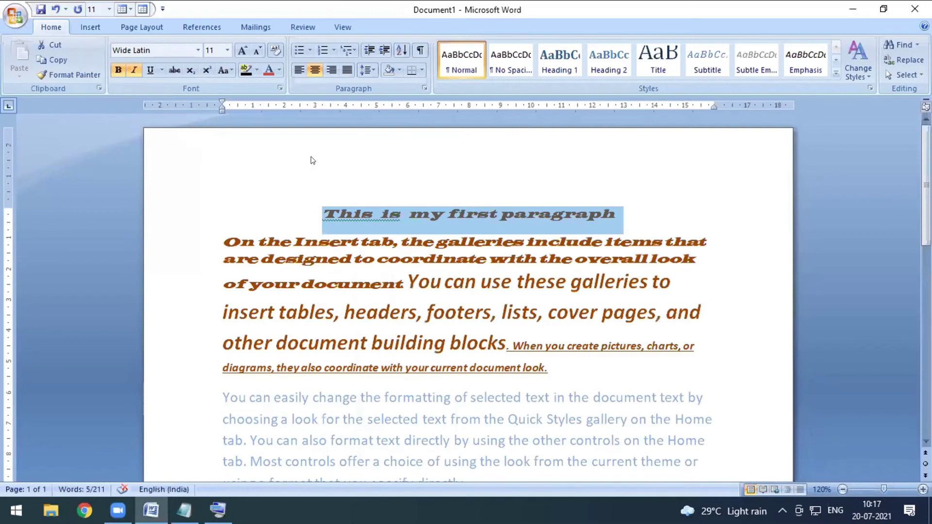
{"action": "left_click", "coordinate": [300, 73]}
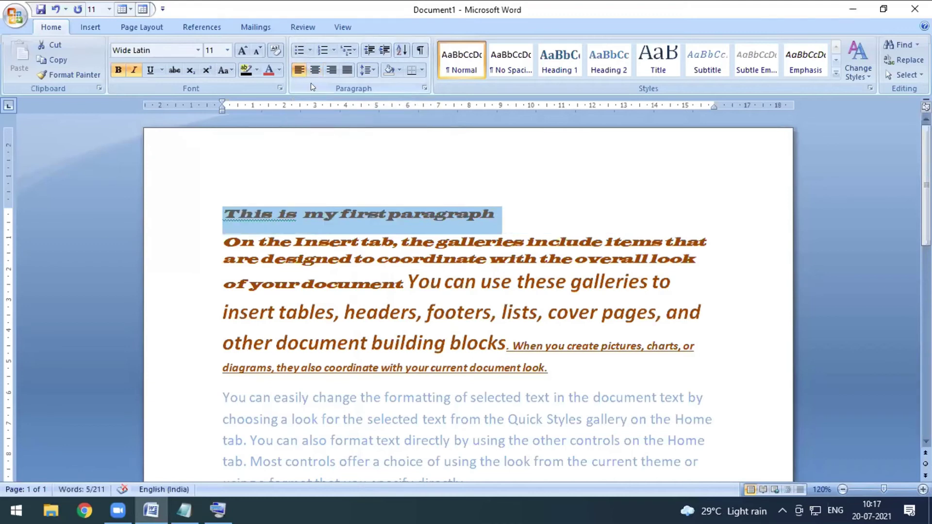
{"action": "key", "text": "ctrl+e"}
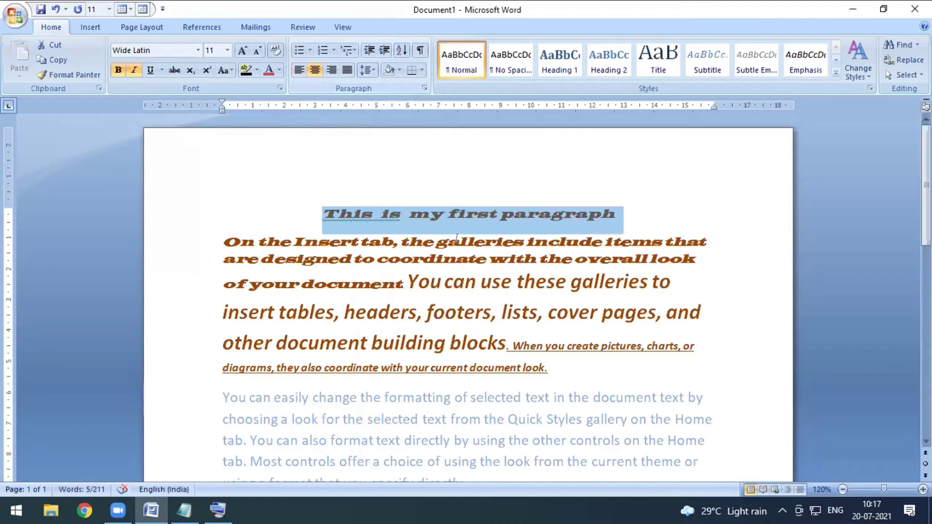
Switch to Notepad and complete the left entry with "= CTRL + L"
{"action": "left_click", "coordinate": [458, 238]}
{"action": "key", "text": "alt+Tab"}
{"action": "type", "text": "= CTRL + L"}
Right-align the line "This is my first paragraph" in Word and complete Notepad's Right entry with "= Ctrl + R"
{"action": "left_click", "coordinate": [433, 356]}
{"action": "type", "text": "="}
{"action": "key", "text": "alt+Tab"}
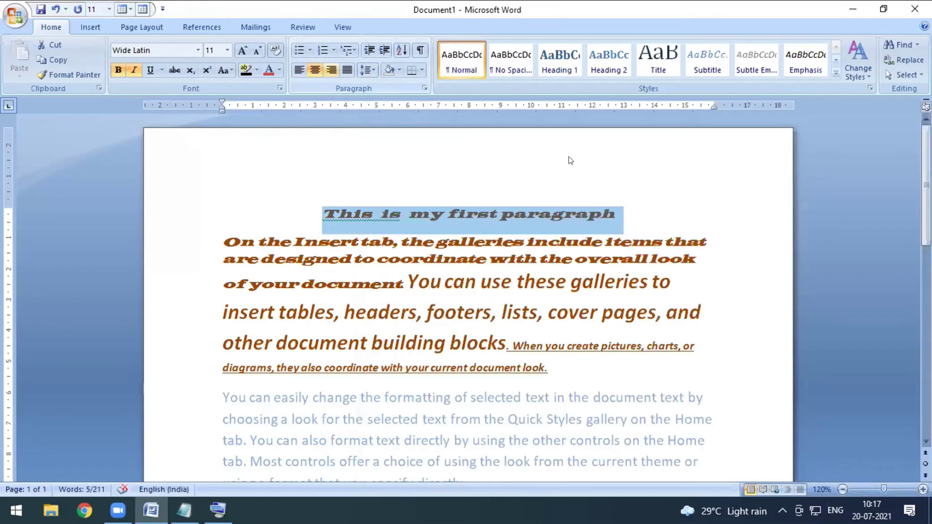
{"action": "left_click", "coordinate": [331, 71]}
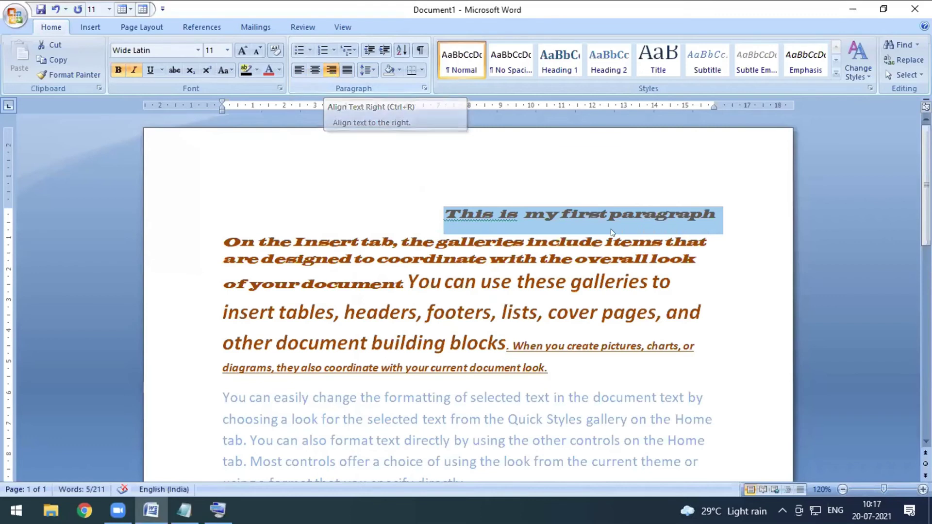
{"action": "key", "text": "alt+Tab"}
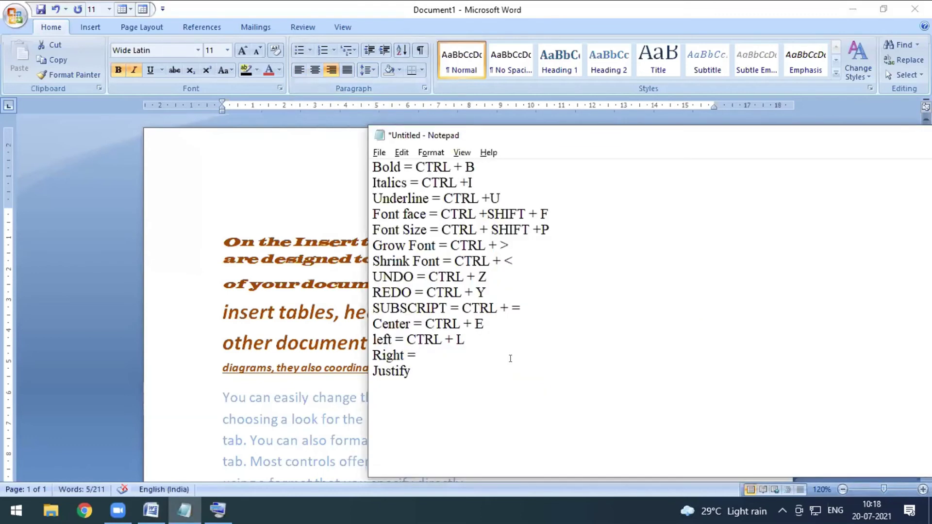
{"action": "type", "text": "Ctrl + R"}
Add an equals sign after Justify in Notepad and justify the line "This is my first paragraph" in Word
{"action": "key", "text": "Down"}
{"action": "type", "text": "="}
{"action": "key", "text": "alt+Tab"}
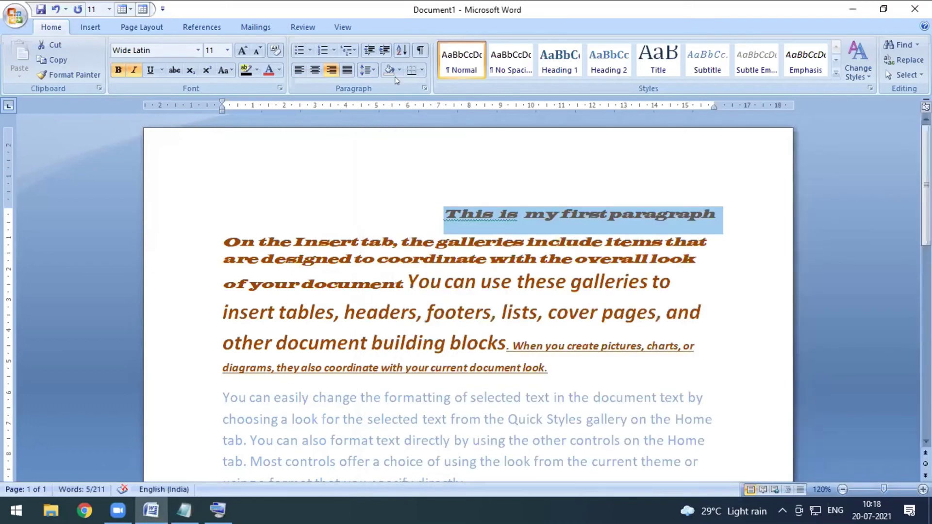
{"action": "left_click", "coordinate": [346, 71]}
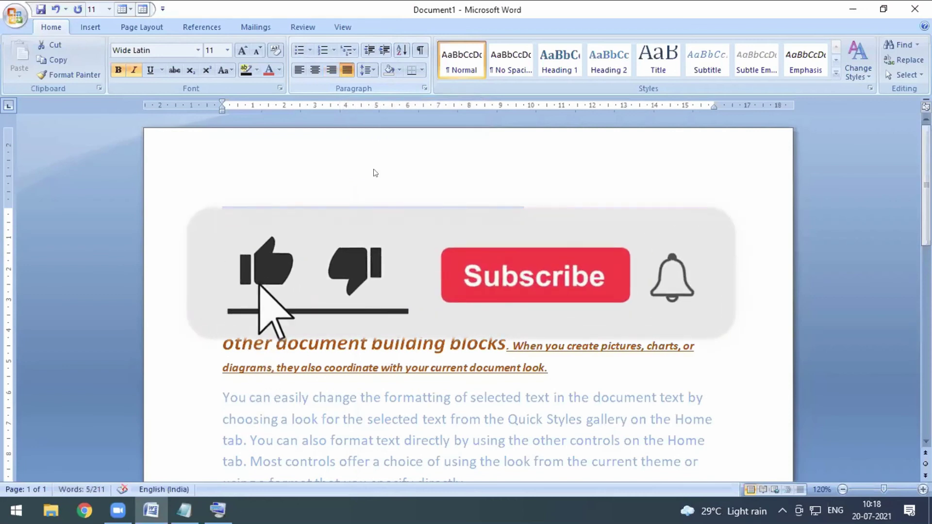
Select the whole document and centre all of its text
{"action": "scroll", "coordinate": [374, 173], "scroll_direction": "down", "scroll_amount": 2}
{"action": "key", "text": "ctrl+a"}
{"action": "scroll", "coordinate": [443, 146], "scroll_direction": "up", "scroll_amount": 2}
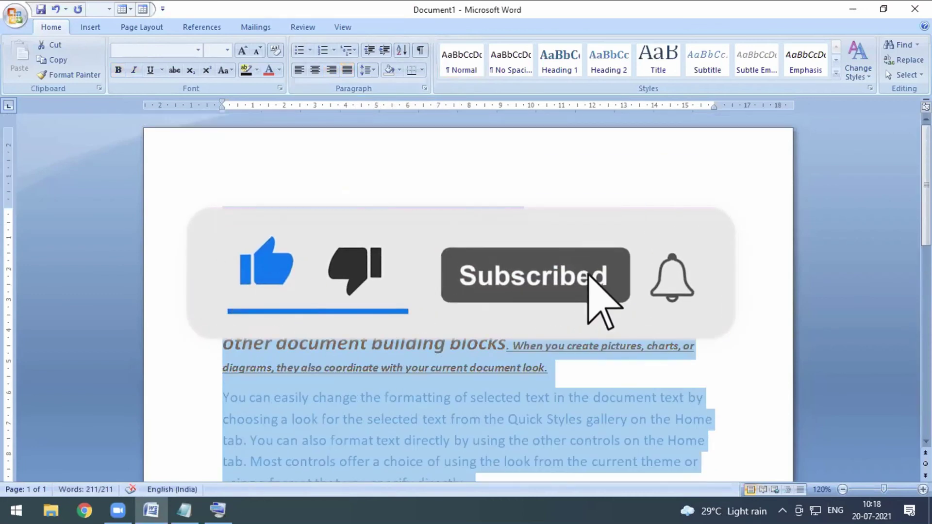
{"action": "key", "text": "ctrl+e"}
{"action": "scroll", "coordinate": [505, 313], "scroll_direction": "down", "scroll_amount": 14}
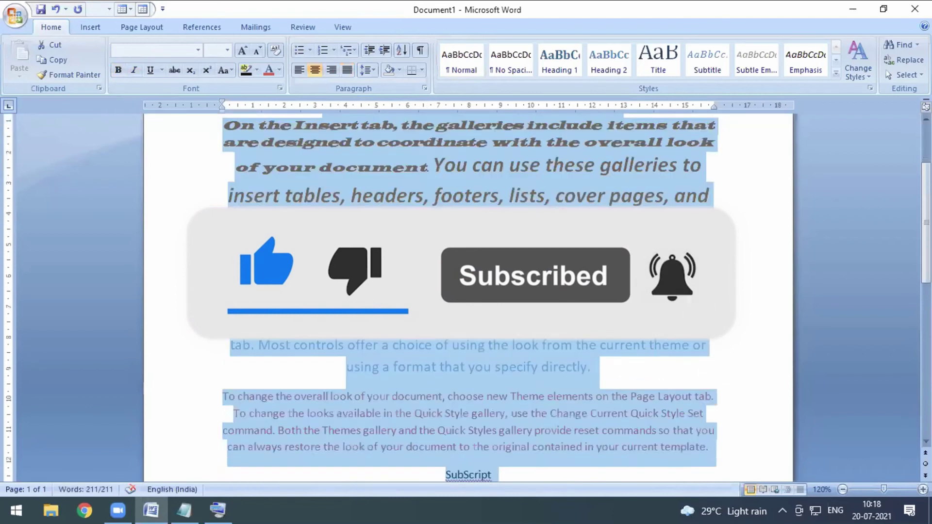
{"action": "scroll", "coordinate": [505, 311], "scroll_direction": "up", "scroll_amount": 1}
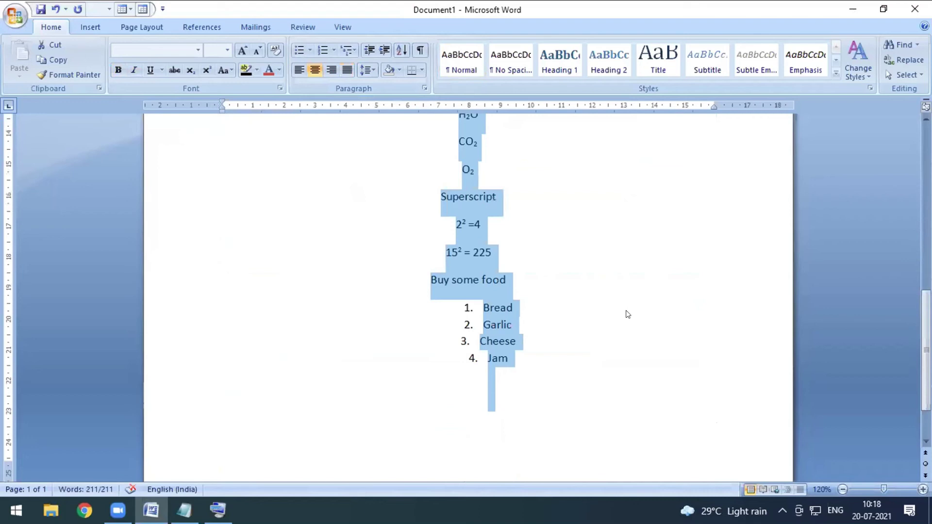
Right-align all the text in the document
{"action": "key", "text": "ctrl+r"}
{"action": "scroll", "coordinate": [628, 311], "scroll_direction": "up", "scroll_amount": 7}
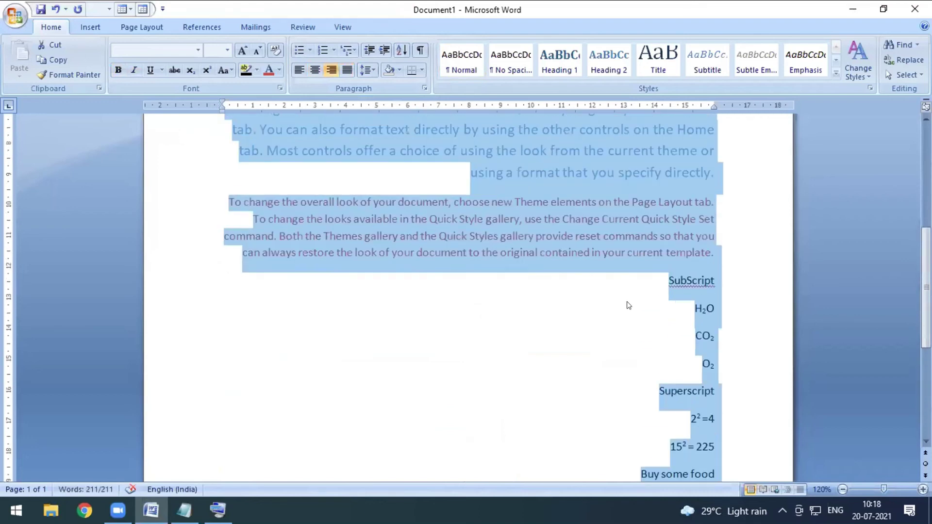
{"action": "scroll", "coordinate": [627, 302], "scroll_direction": "up", "scroll_amount": 5}
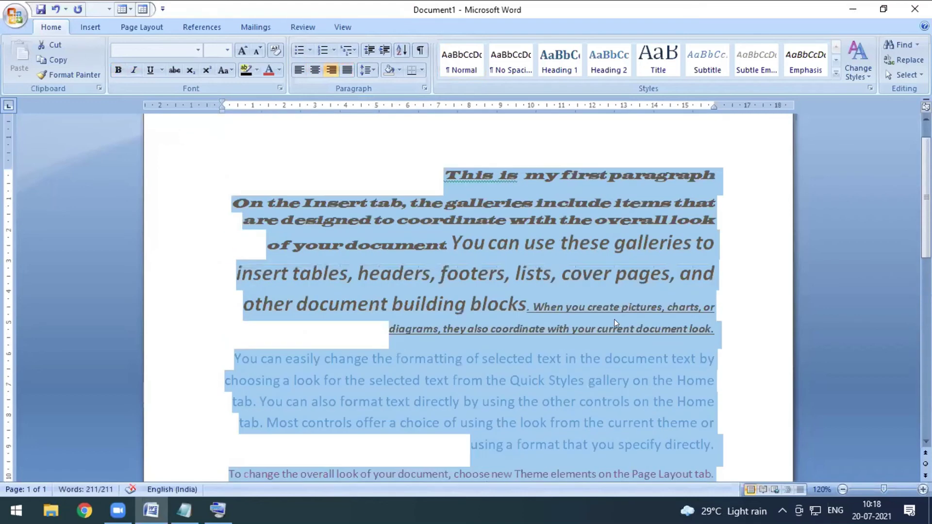
Justify all the text in the document and clear the selection
{"action": "key", "text": "ctrl+j"}
{"action": "scroll", "coordinate": [605, 296], "scroll_direction": "down", "scroll_amount": 5}
{"action": "scroll", "coordinate": [626, 357], "scroll_direction": "down", "scroll_amount": 8}
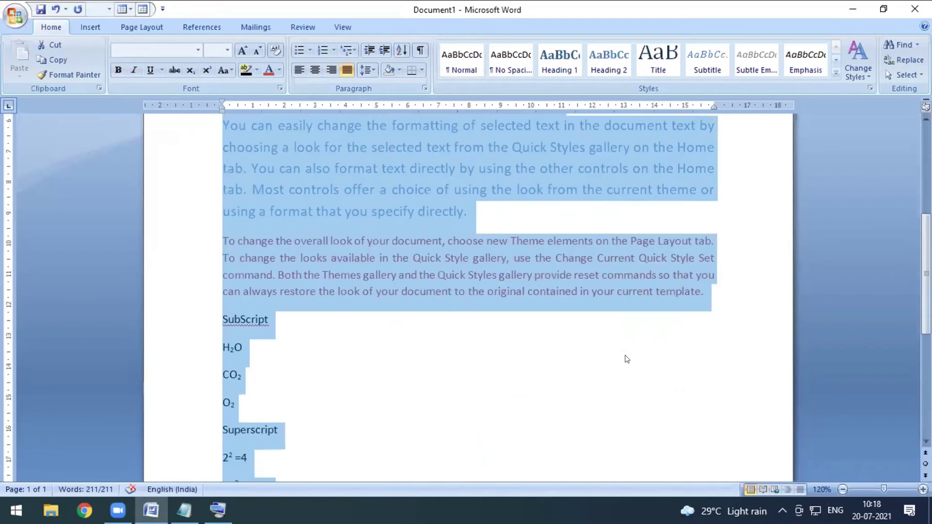
{"action": "scroll", "coordinate": [626, 357], "scroll_direction": "up", "scroll_amount": 15}
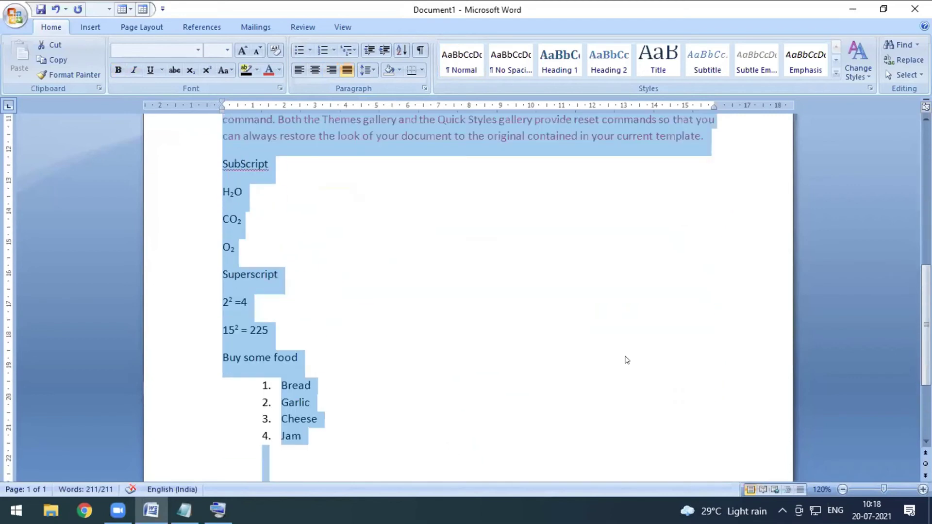
{"action": "left_click", "coordinate": [585, 205]}
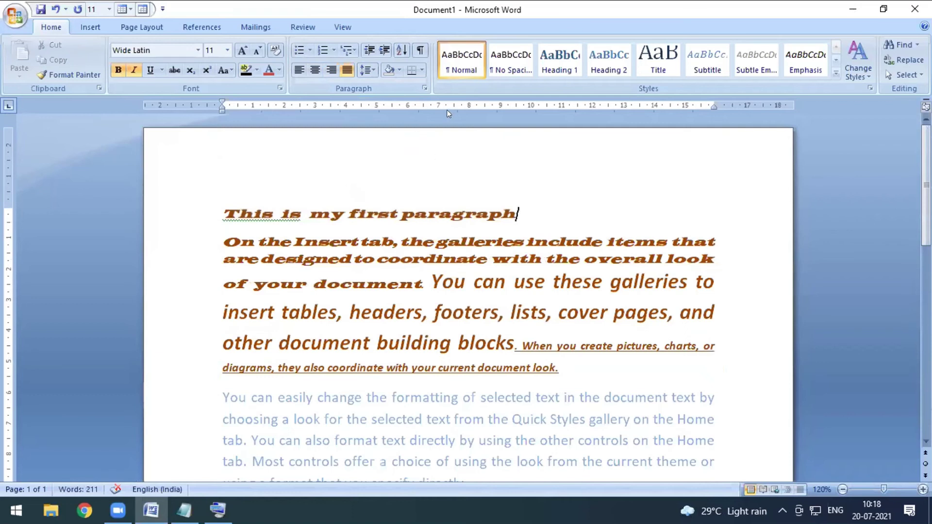
Complete the Justify entry in Notepad as "Justify = Ctrl + J" and return to Word
{"action": "key", "text": "alt+Tab"}
{"action": "type", "text": "Ctrl"}
{"action": "key", "text": "alt+Tab"}
Check the shortcut of Word's Find command and add the line "Find = Ctrl + F" in Notepad
{"action": "scroll", "coordinate": [600, 227], "scroll_direction": "down", "scroll_amount": 1}
{"action": "scroll", "coordinate": [599, 227], "scroll_direction": "up", "scroll_amount": 1}
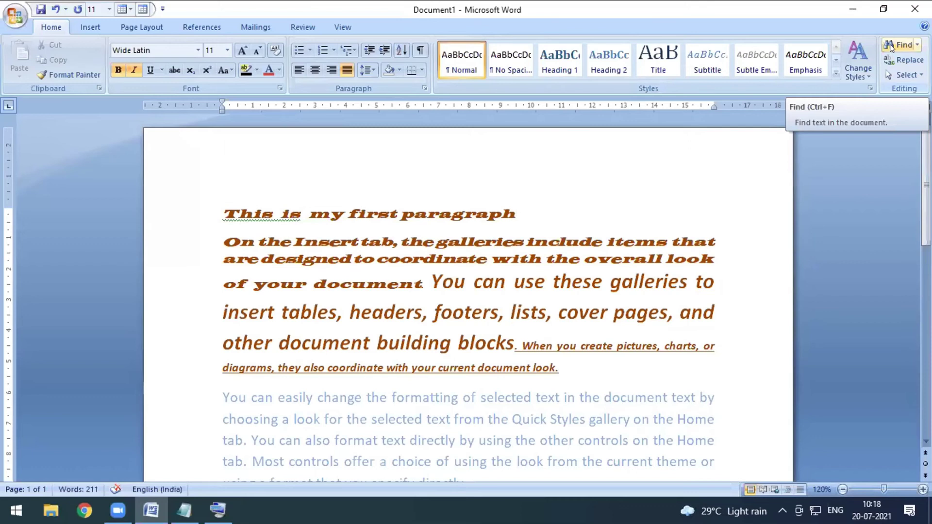
{"action": "key", "text": "alt+Tab"}
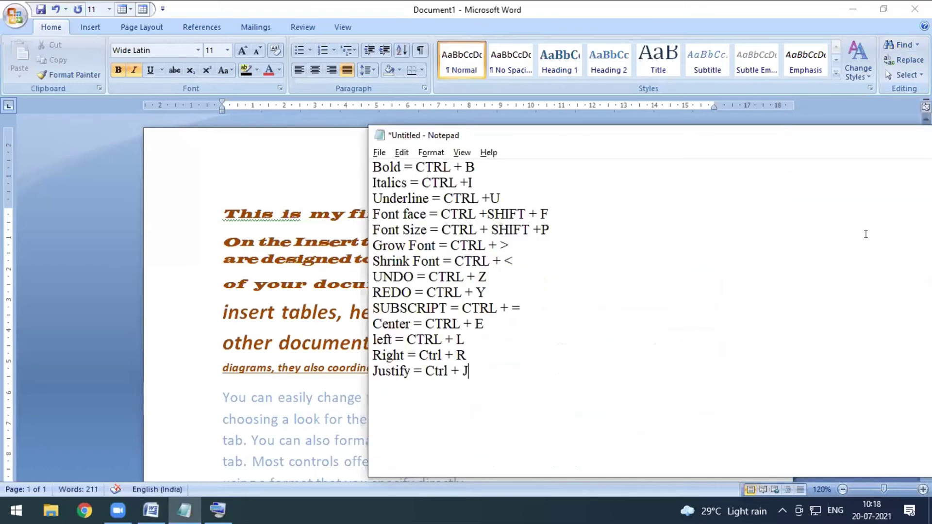
{"action": "type", "text": "Find = Cterl"}
{"action": "key", "text": "BackSpace"}
{"action": "key", "text": "BackSpace"}
{"action": "key", "text": "BackSpace"}
{"action": "type", "text": "t"}
{"action": "key", "text": "BackSpace"}
{"action": "type", "text": "rl "}
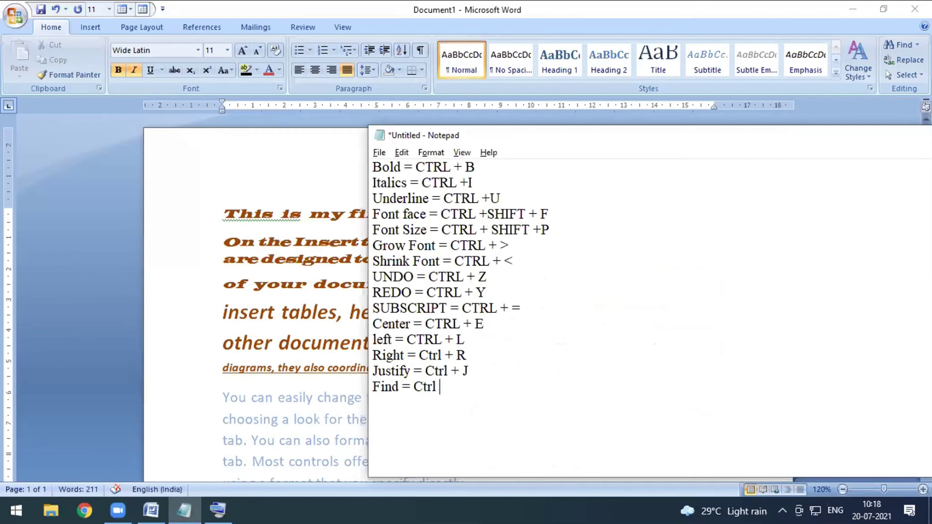
{"action": "type", "text": "+ F"}
Switch to Word and search the whole document for the word "lists"
{"action": "key", "text": "alt+Tab"}
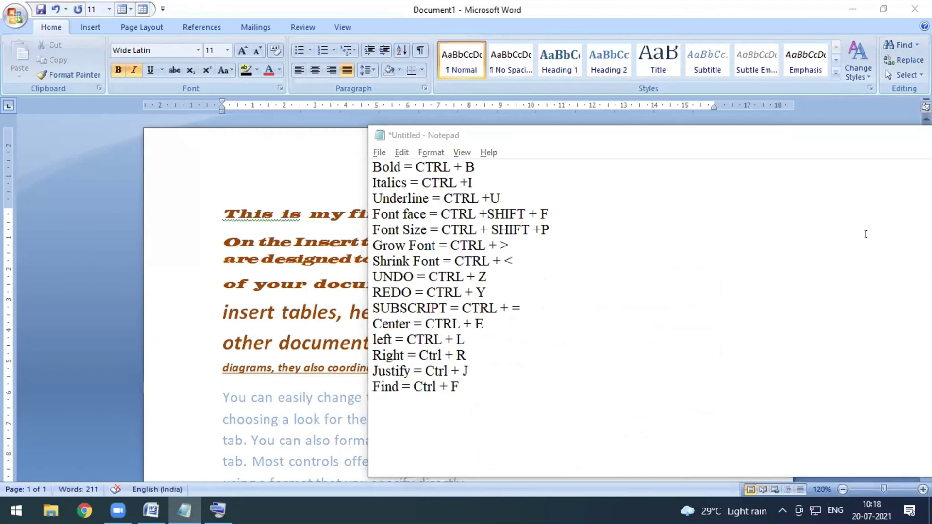
{"action": "key", "text": "ctrl+f"}
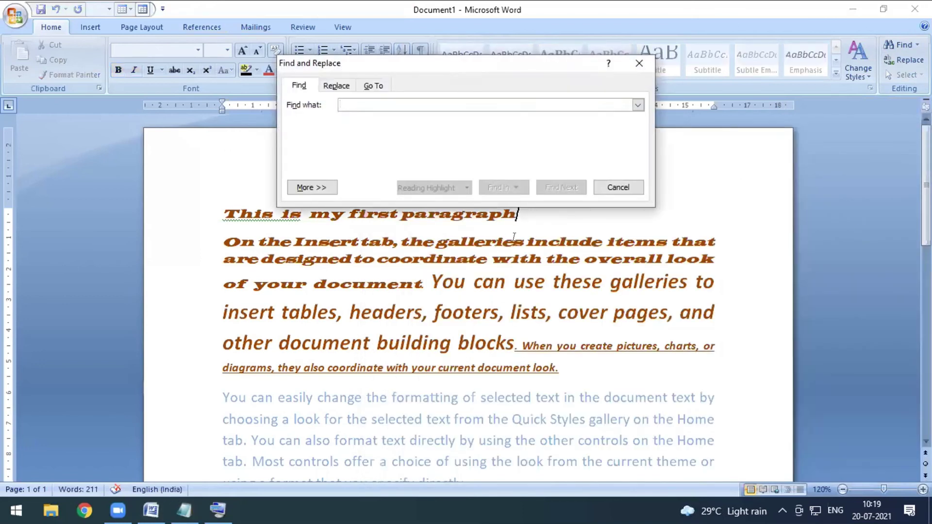
{"action": "type", "text": "lists"}
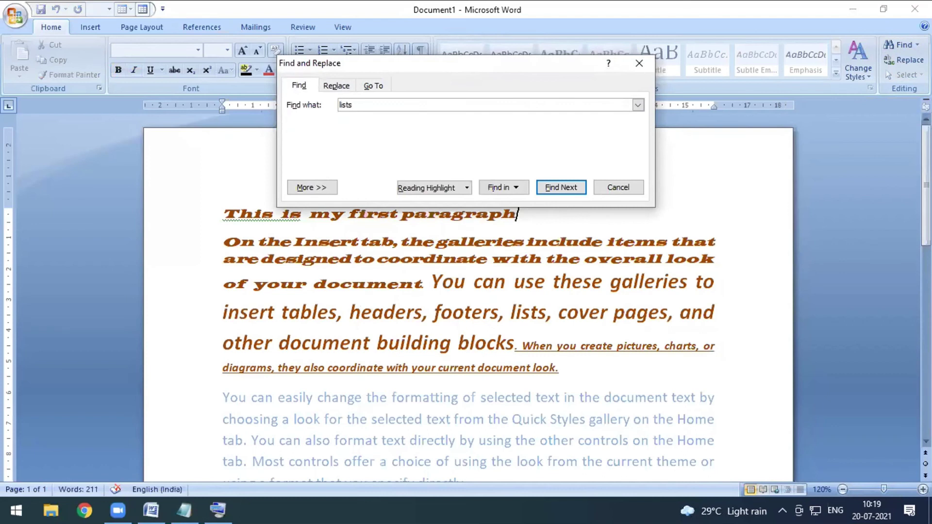
{"action": "key", "text": "Return"}
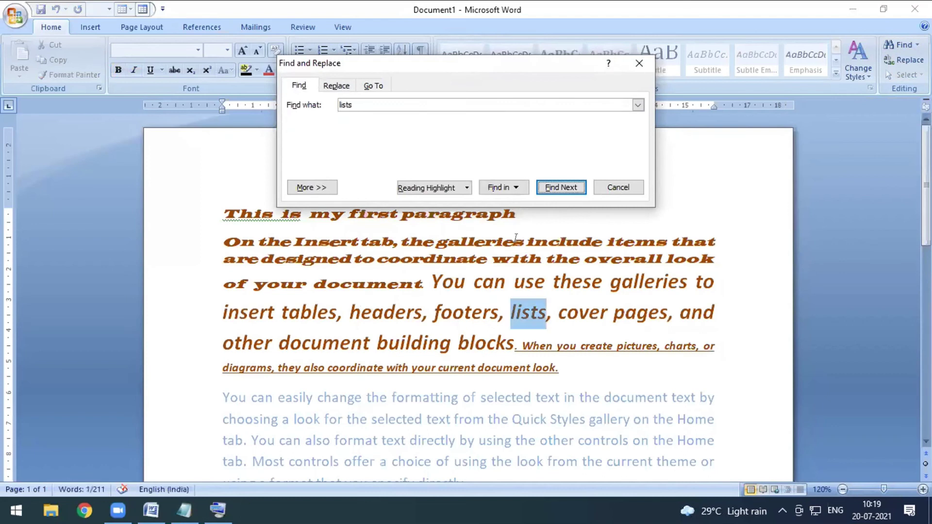
{"action": "key", "text": "Return"}
{"action": "key", "text": "Return"}
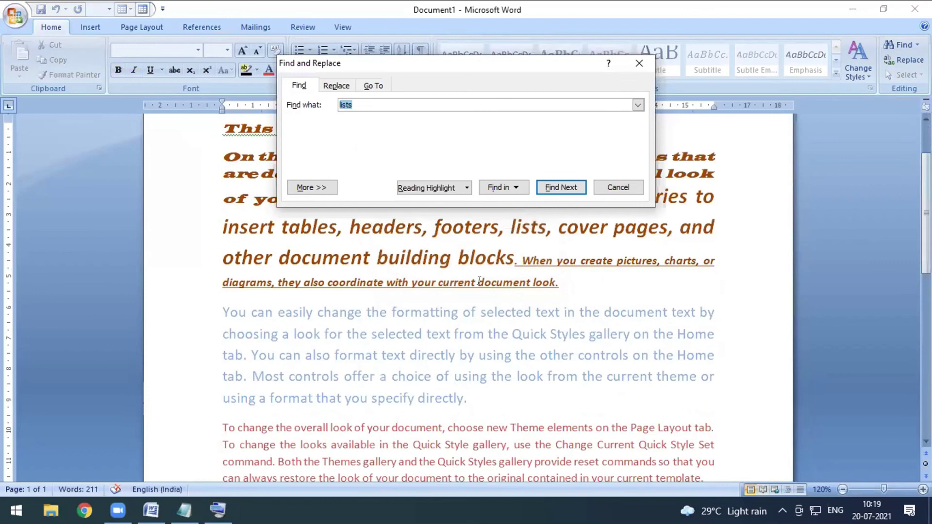
Search the document for "lists" again and for all occurrences of "is", and close the search dialog
{"action": "key", "text": "Return"}
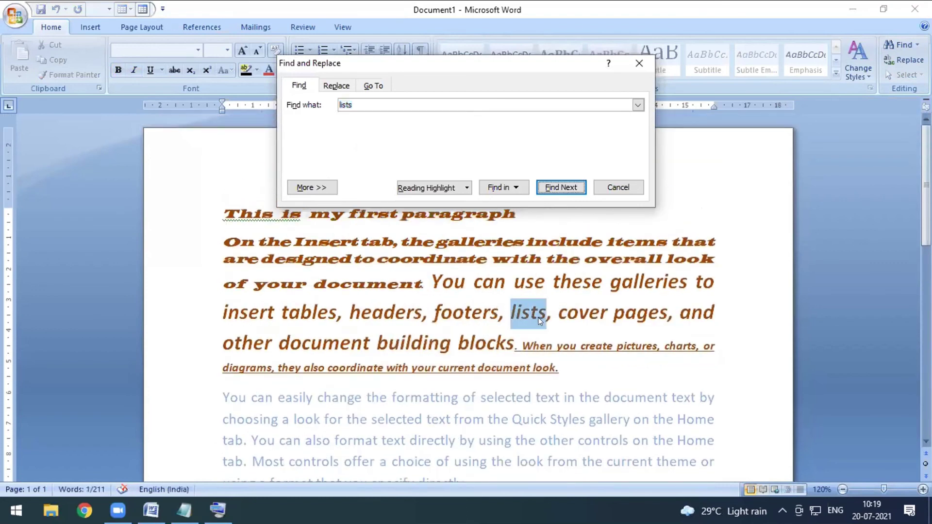
{"action": "double_click", "coordinate": [349, 105]}
{"action": "key", "text": "BackSpace"}
{"action": "type", "text": "is"}
{"action": "key", "text": "Return"}
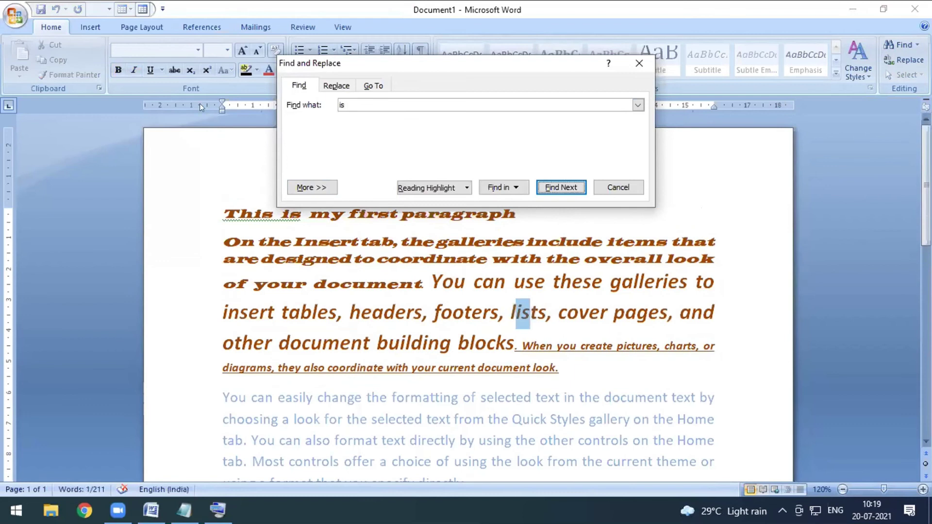
{"action": "key", "text": "Return"}
{"action": "key", "text": "Return"}
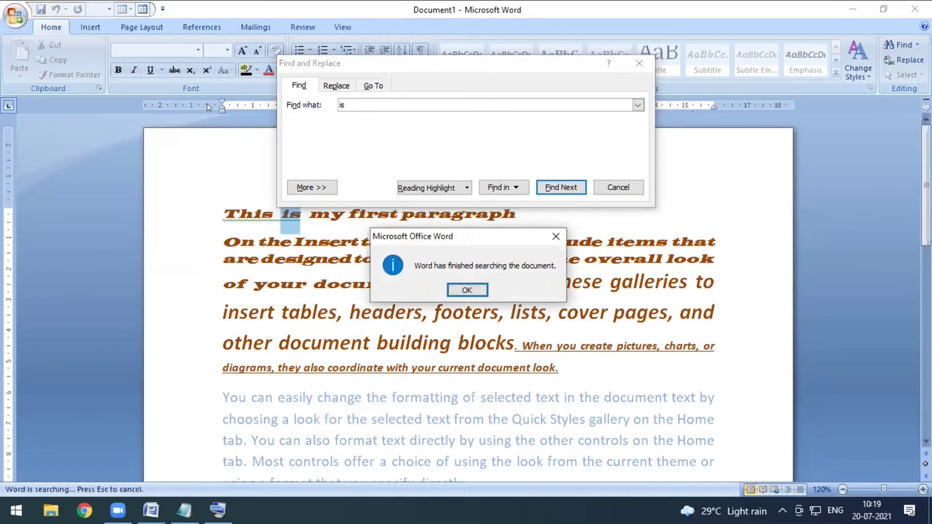
{"action": "left_click", "coordinate": [465, 288]}
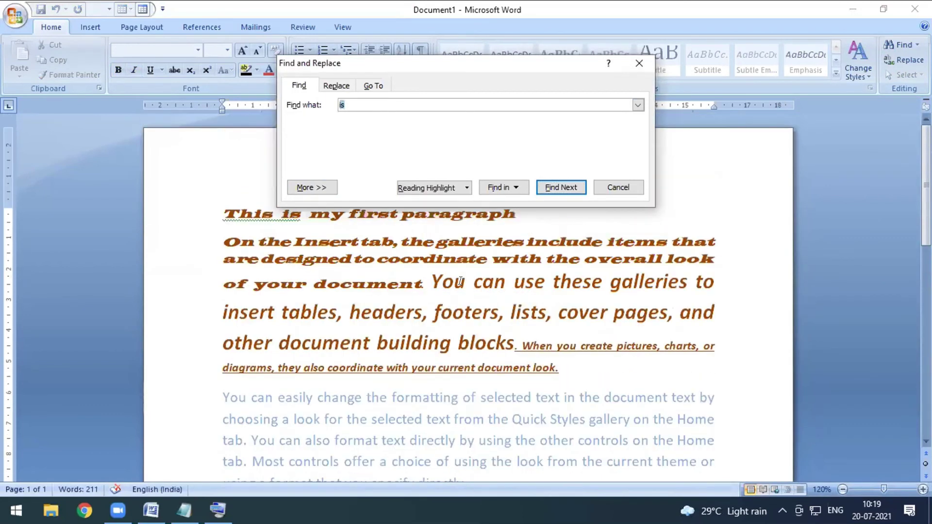
{"action": "left_click", "coordinate": [639, 59]}
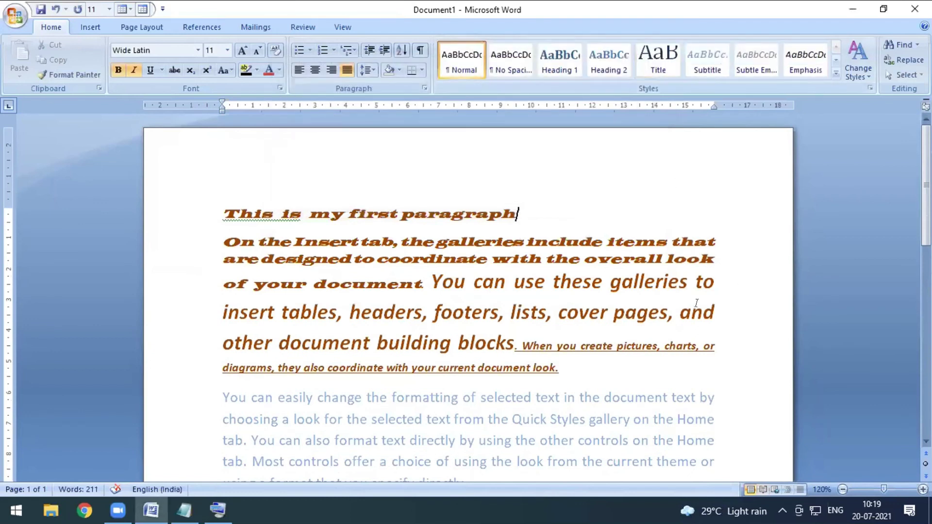
Start the Replace command with "change" as the search word and step through its occurrences to the end of the document
{"action": "scroll", "coordinate": [557, 289], "scroll_direction": "down", "scroll_amount": 3}
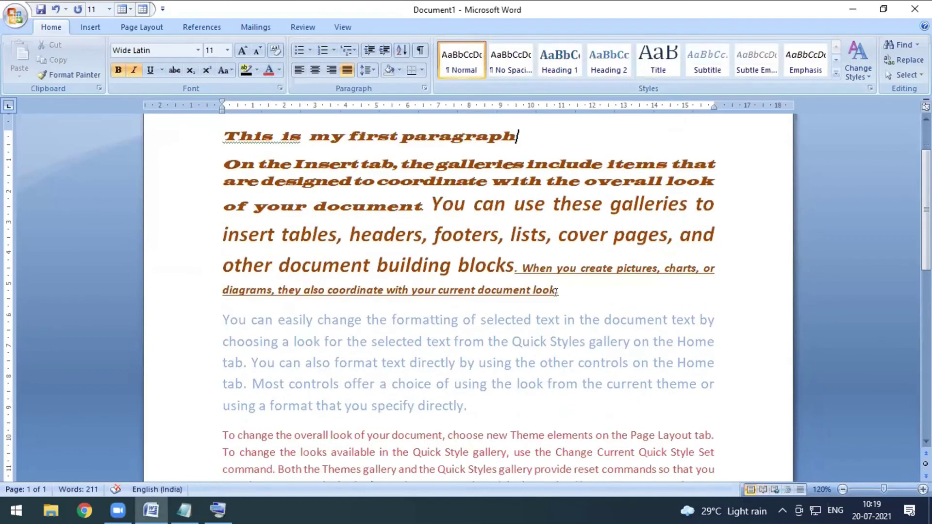
{"action": "scroll", "coordinate": [557, 289], "scroll_direction": "up", "scroll_amount": 2}
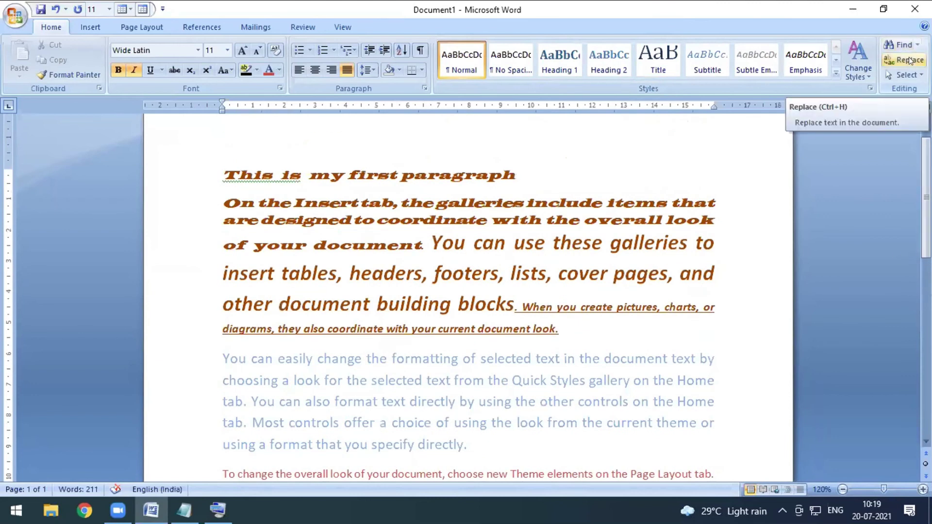
{"action": "left_click", "coordinate": [908, 60]}
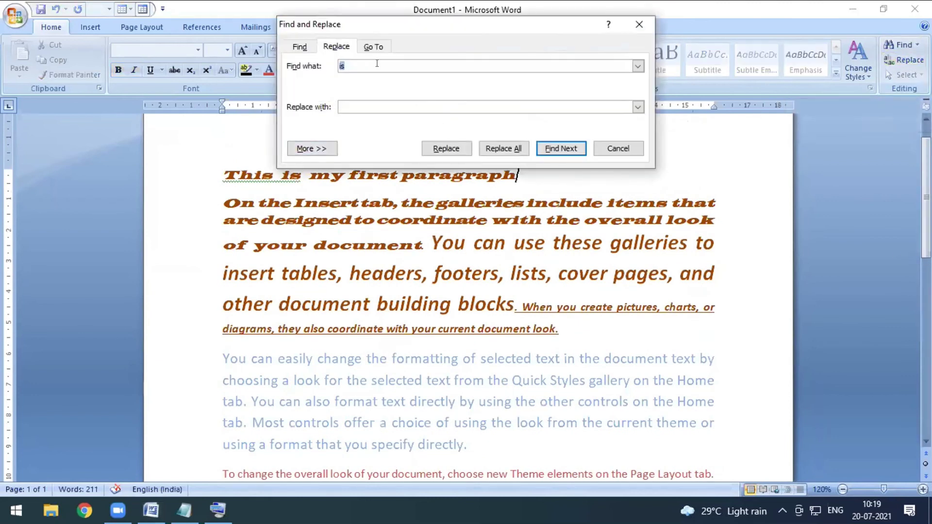
{"action": "key", "text": "BackSpace"}
{"action": "type", "text": "change"}
{"action": "left_click", "coordinate": [562, 149]}
{"action": "left_click", "coordinate": [562, 149]}
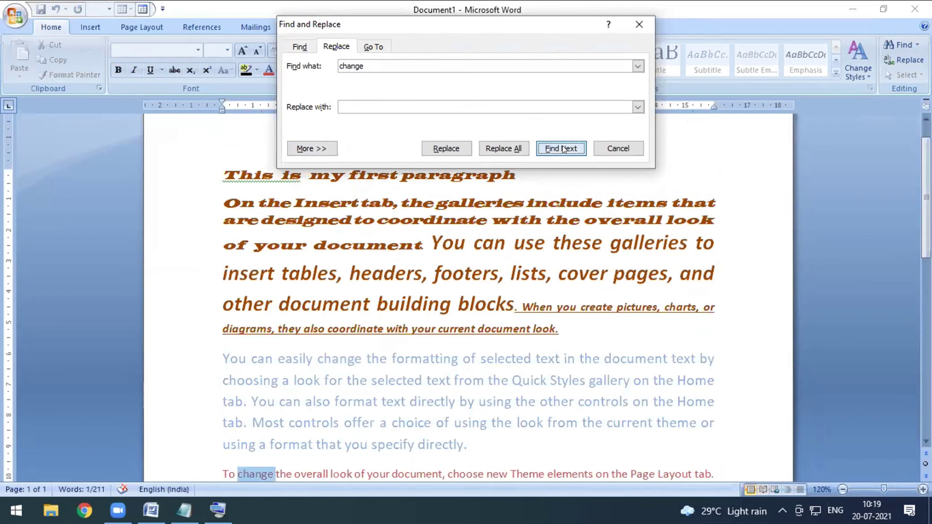
{"action": "left_click", "coordinate": [563, 149]}
{"action": "left_click", "coordinate": [563, 149]}
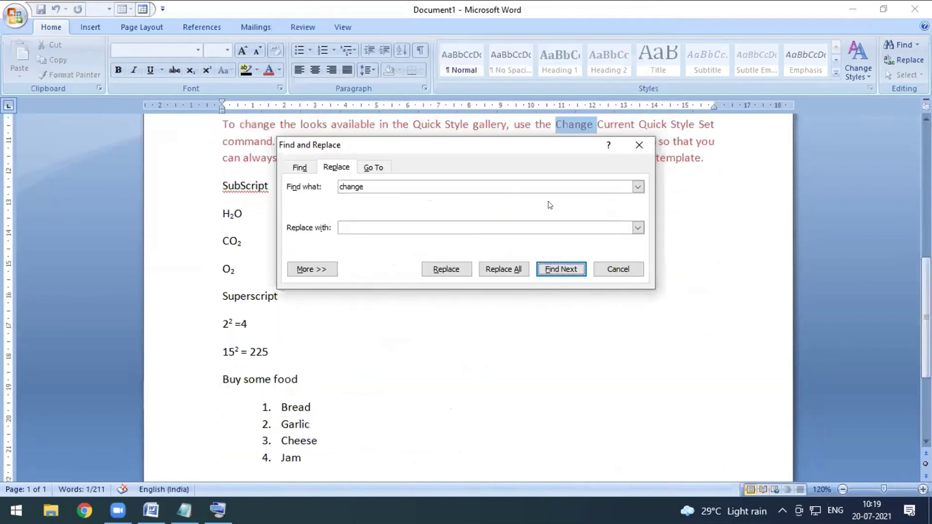
{"action": "left_click", "coordinate": [563, 270]}
{"action": "left_click", "coordinate": [467, 286]}
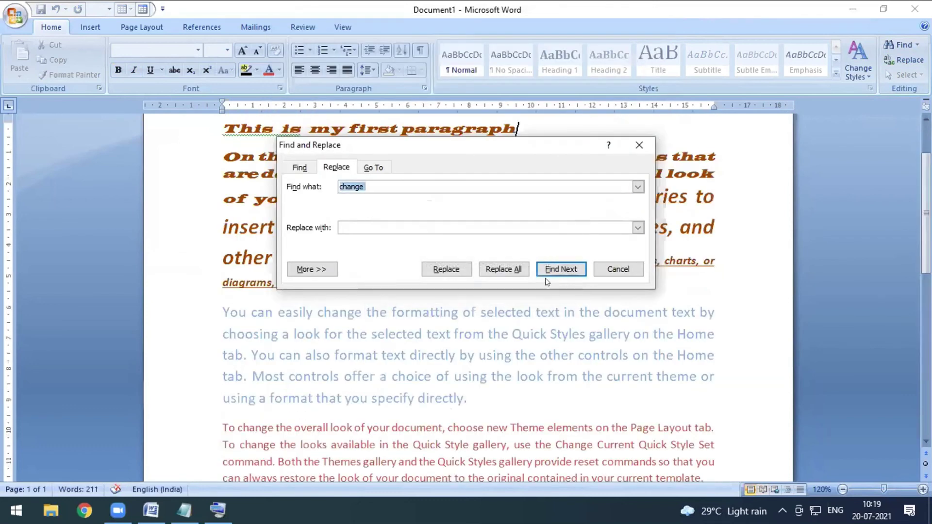
Replace all occurrences of "change" with "Changes", search for any remaining ones, and close the dialog
{"action": "left_click", "coordinate": [376, 227]}
{"action": "type", "text": "Changes"}
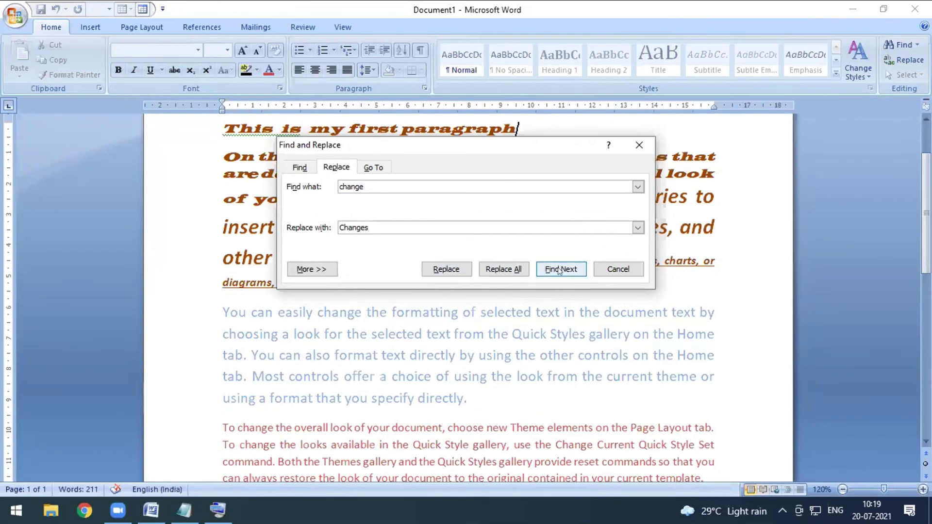
{"action": "left_click", "coordinate": [498, 267]}
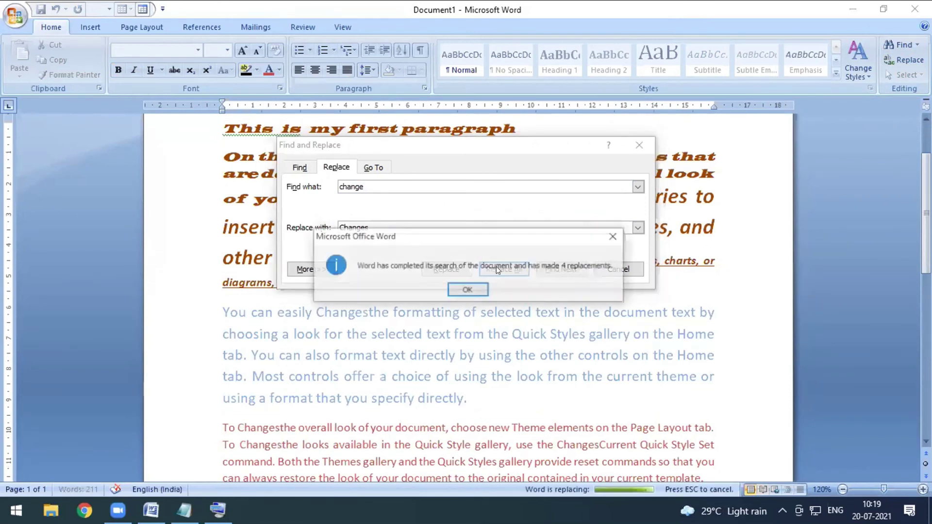
{"action": "left_click", "coordinate": [474, 287]}
{"action": "left_click", "coordinate": [568, 268]}
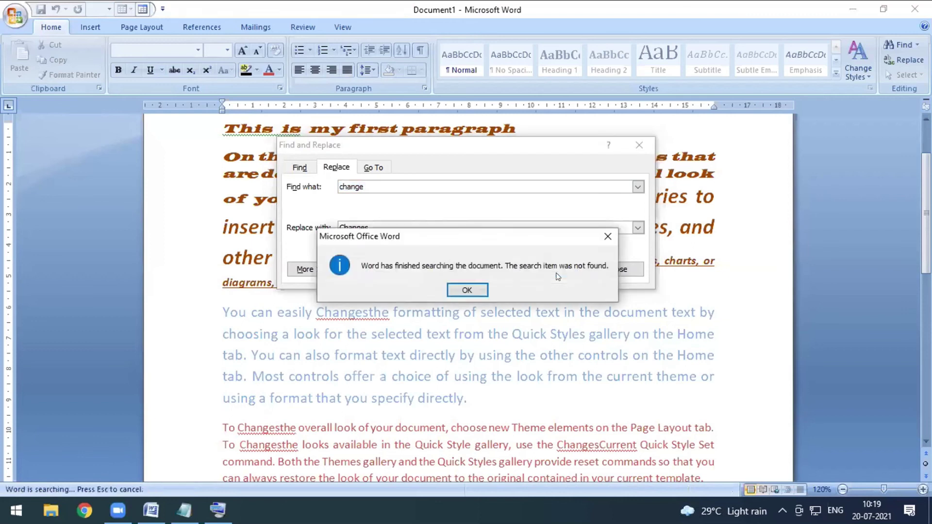
{"action": "left_click", "coordinate": [479, 288]}
{"action": "left_click", "coordinate": [639, 146]}
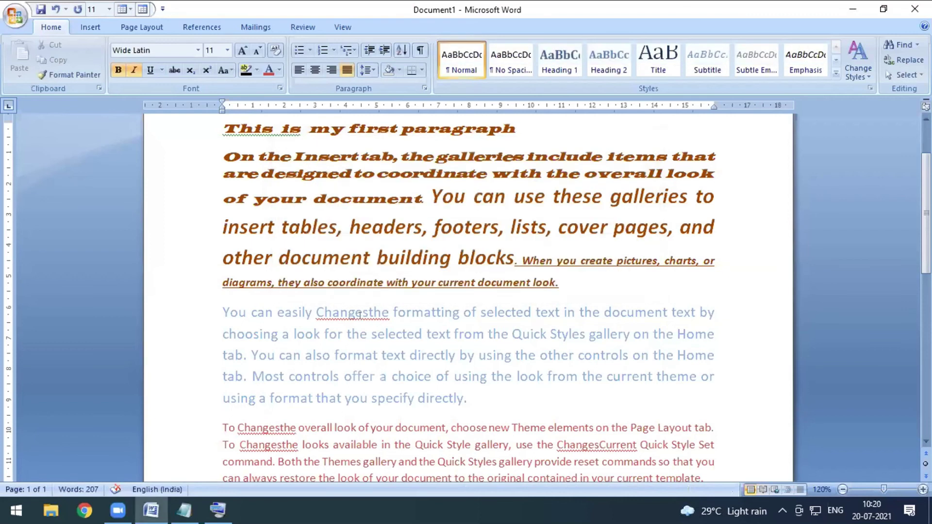
Examine the replaced words in the blue and red paragraphs, marking the added letter "s"
{"action": "left_click", "coordinate": [369, 312]}
{"action": "key", "text": "shift+Left"}
{"action": "scroll", "coordinate": [292, 343], "scroll_direction": "down", "scroll_amount": 3}
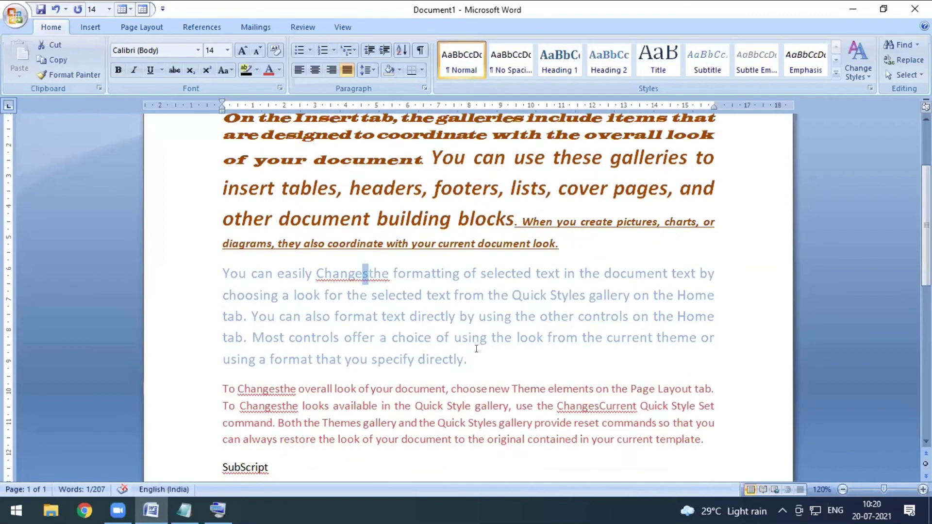
{"action": "left_click", "coordinate": [273, 349]}
{"action": "left_click", "coordinate": [279, 367]}
{"action": "key", "text": "shift+Right"}
{"action": "left_click_drag", "start_coordinate": [599, 367], "coordinate": [593, 368]}
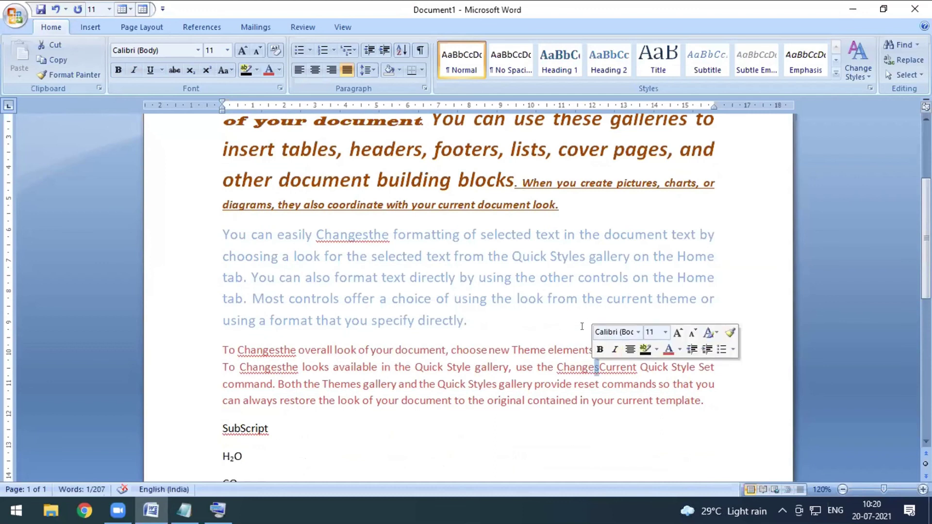
{"action": "scroll", "coordinate": [382, 300], "scroll_direction": "up", "scroll_amount": 3}
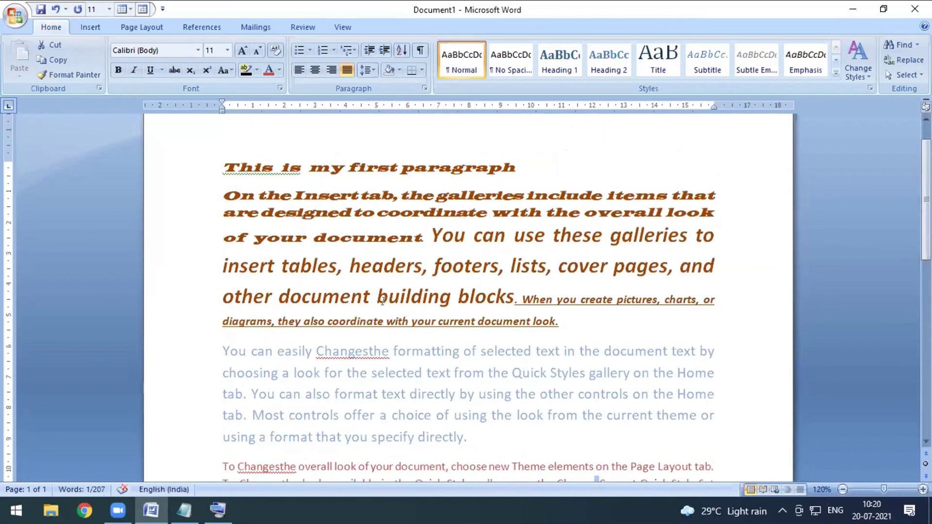
{"action": "scroll", "coordinate": [383, 300], "scroll_direction": "up", "scroll_amount": 1}
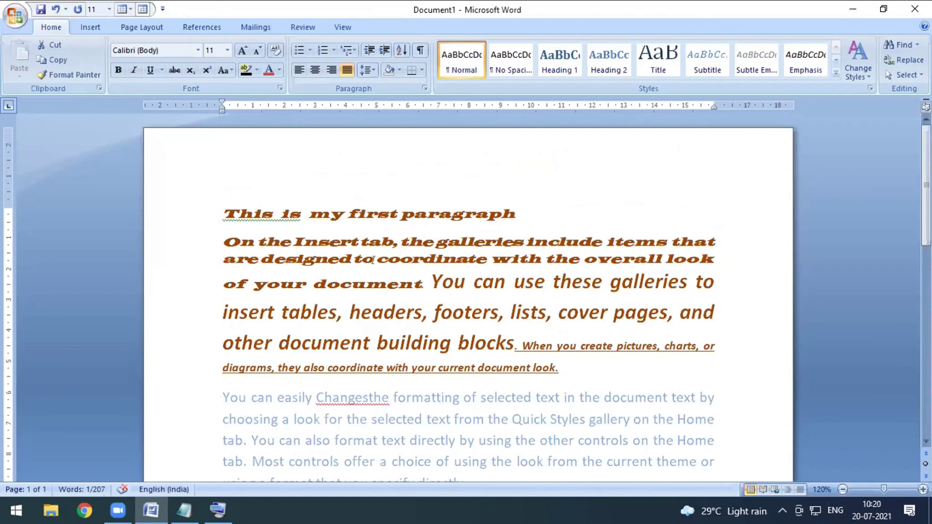
Switch to Notepad, add the line "replace = CTRL + H" to the shortcut list, and return to Word
{"action": "key", "text": "alt"}
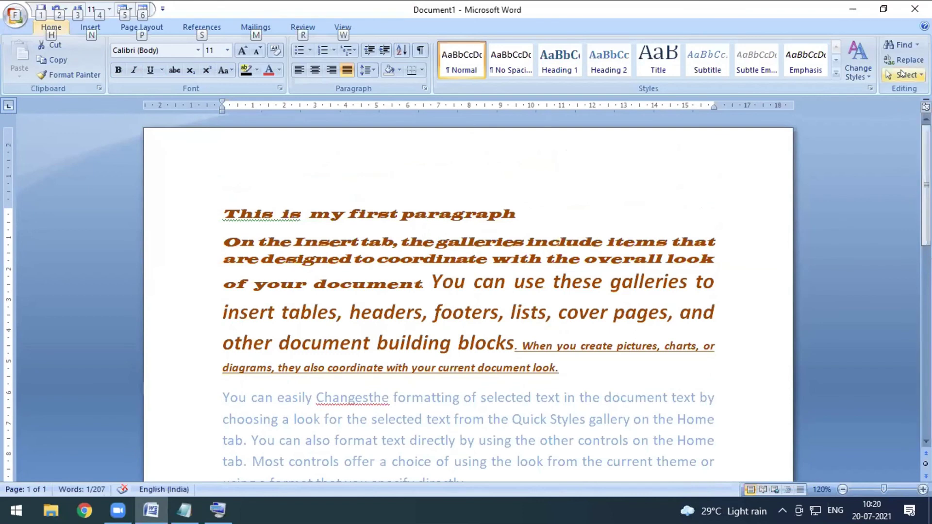
{"action": "key", "text": "alt+Tab"}
{"action": "type", "text": "replace = CTRL + R"}
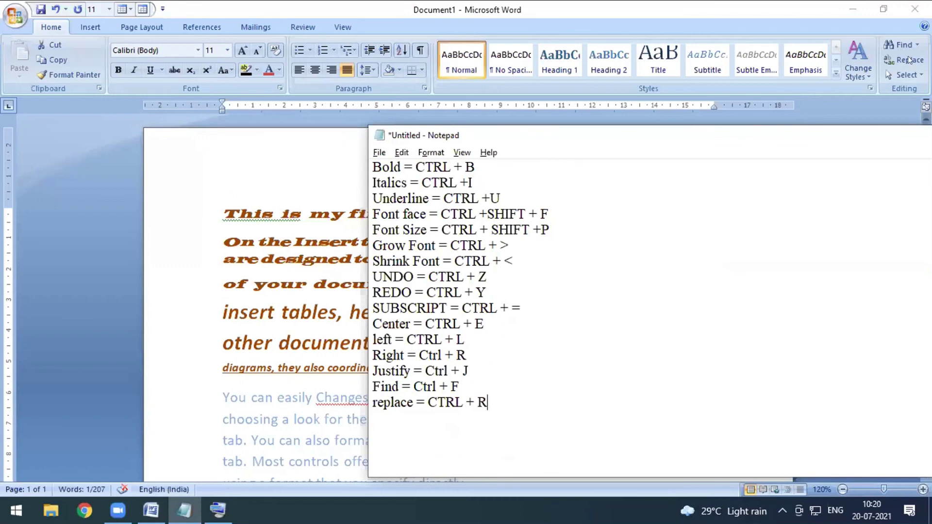
{"action": "left_click", "coordinate": [801, 113]}
{"action": "key", "text": "alt+Tab"}
{"action": "key", "text": "BackSpace"}
{"action": "type", "text": "H"}
{"action": "key", "text": "alt+Tab"}
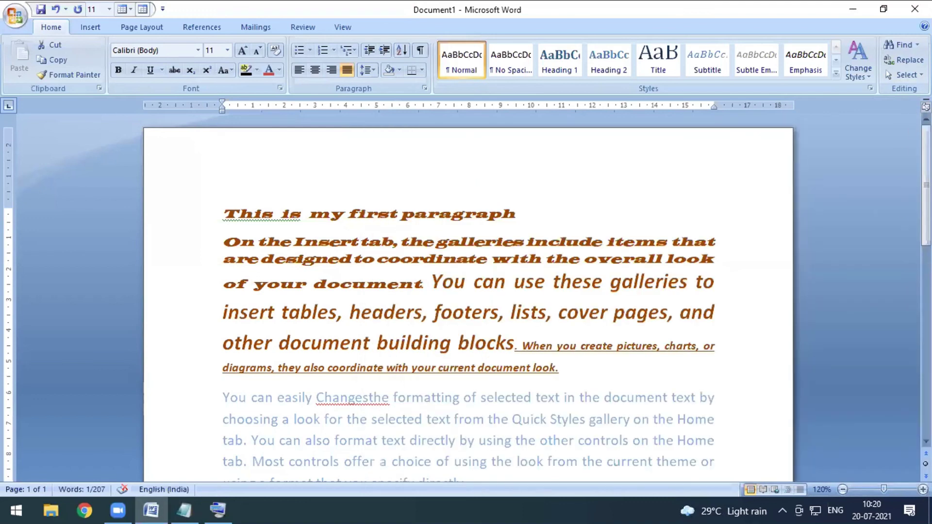
View the Select options, then select the entire document and clear the selection
{"action": "left_click", "coordinate": [911, 78]}
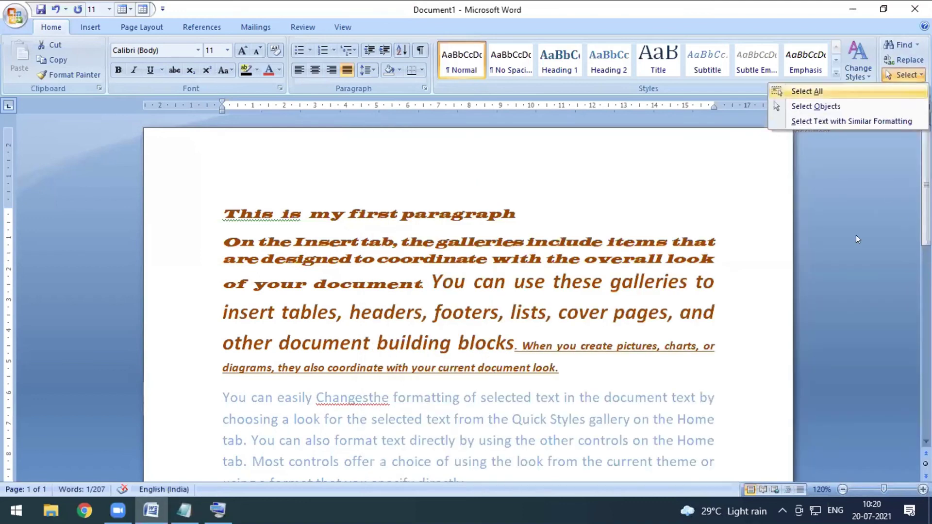
{"action": "left_click", "coordinate": [742, 366]}
{"action": "key", "text": "ctrl+a"}
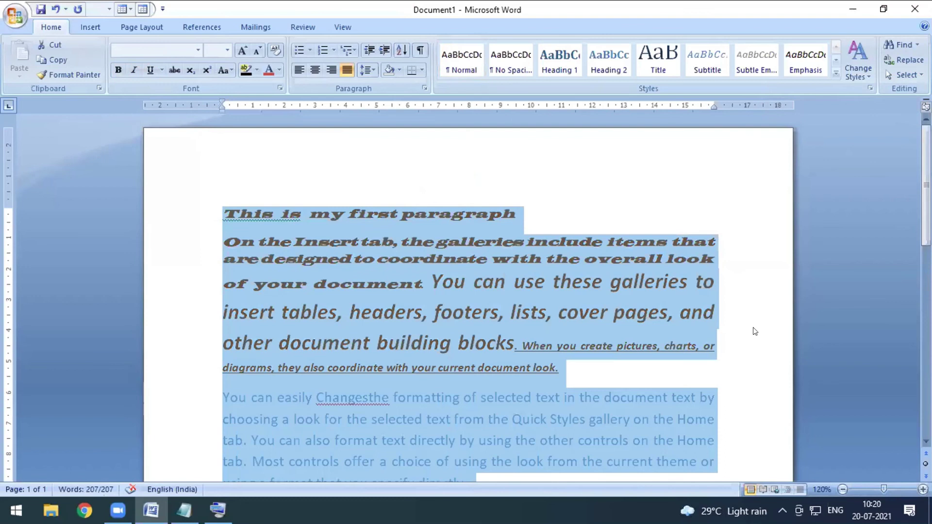
{"action": "scroll", "coordinate": [753, 328], "scroll_direction": "down", "scroll_amount": 3}
{"action": "scroll", "coordinate": [755, 325], "scroll_direction": "up", "scroll_amount": 3}
{"action": "left_click", "coordinate": [760, 315]}
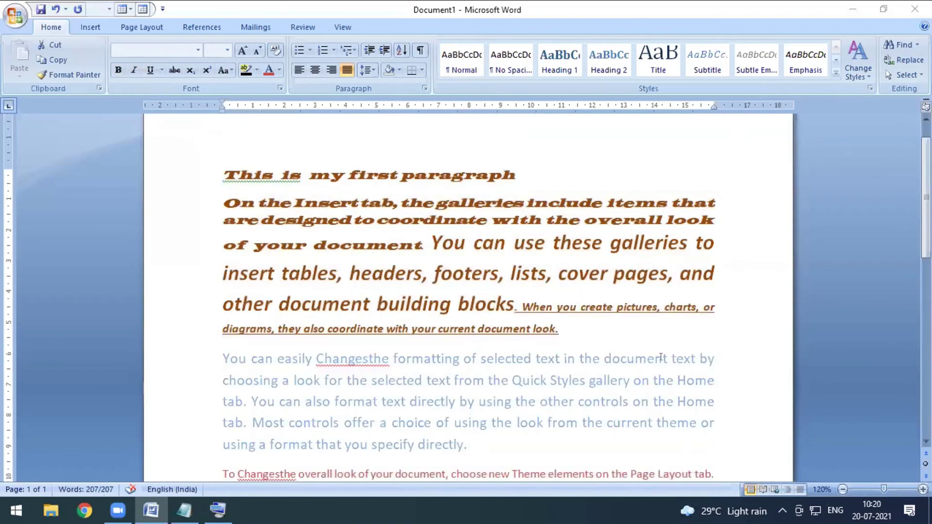
Add the line "Select = CRTL +A" to the shortcut list in Notepad and return to Word
{"action": "key", "text": "alt+Tab"}
{"action": "type", "text": "Select = CRTL +A"}
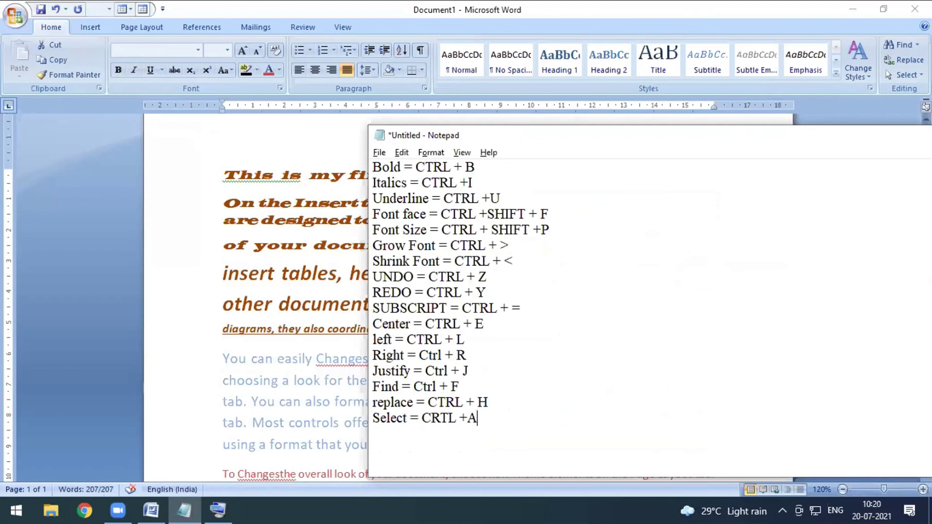
{"action": "key", "text": "alt+Tab"}
Delete all the text in the document and display the Insert commands
{"action": "key", "text": "ctrl+a"}
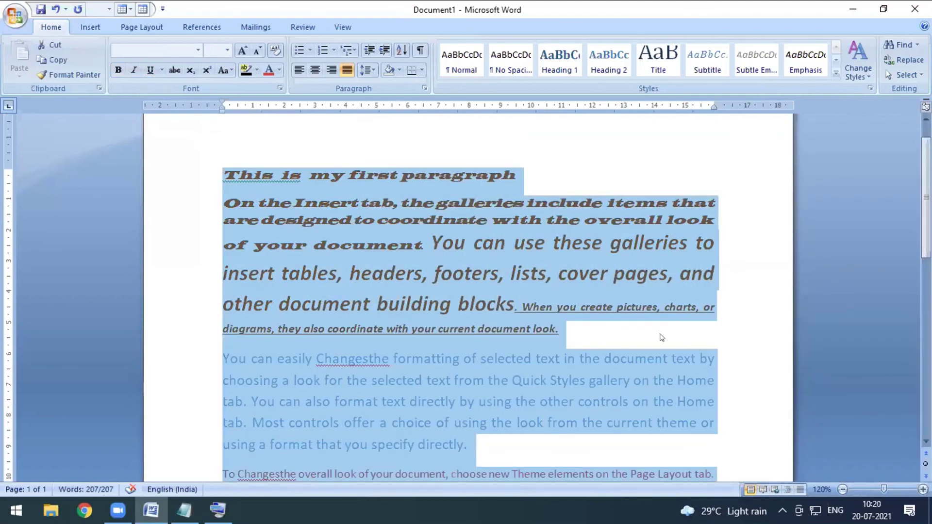
{"action": "key", "text": "Delete"}
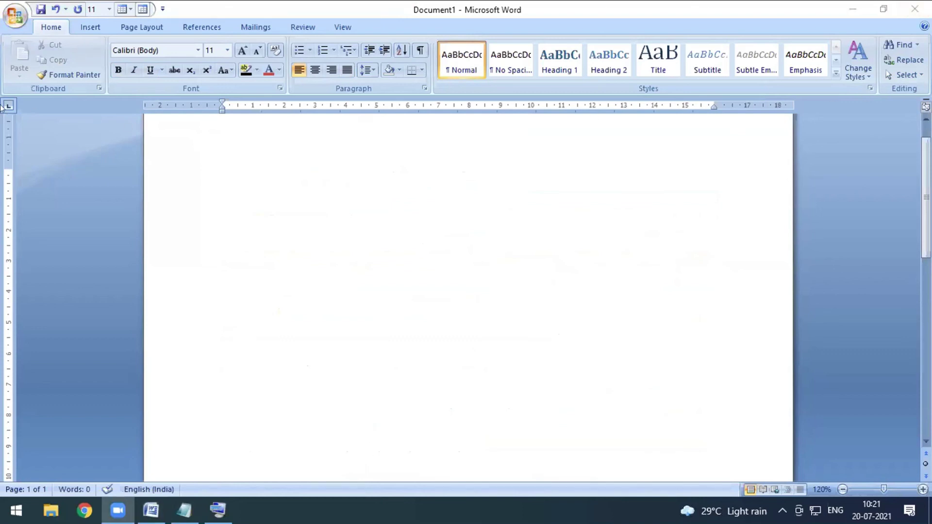
{"action": "left_click", "coordinate": [92, 22]}
{"action": "left_click", "coordinate": [92, 20]}
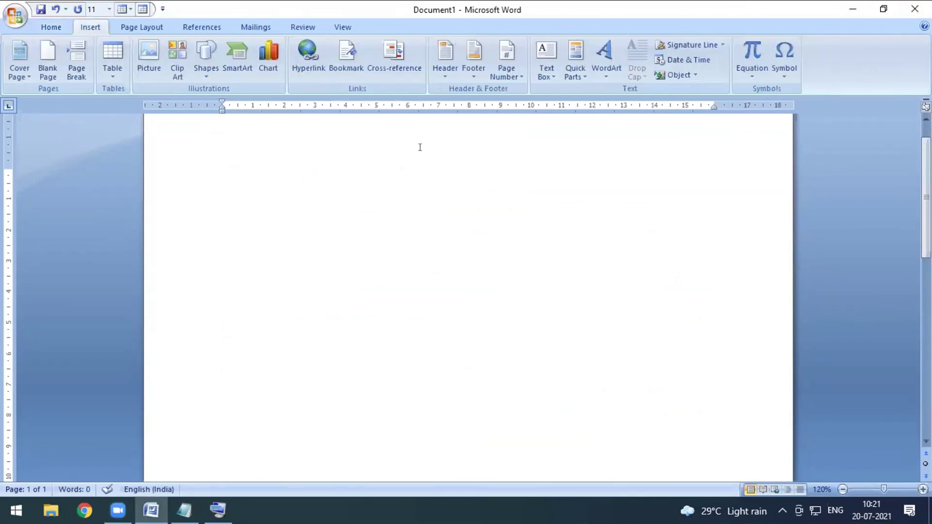